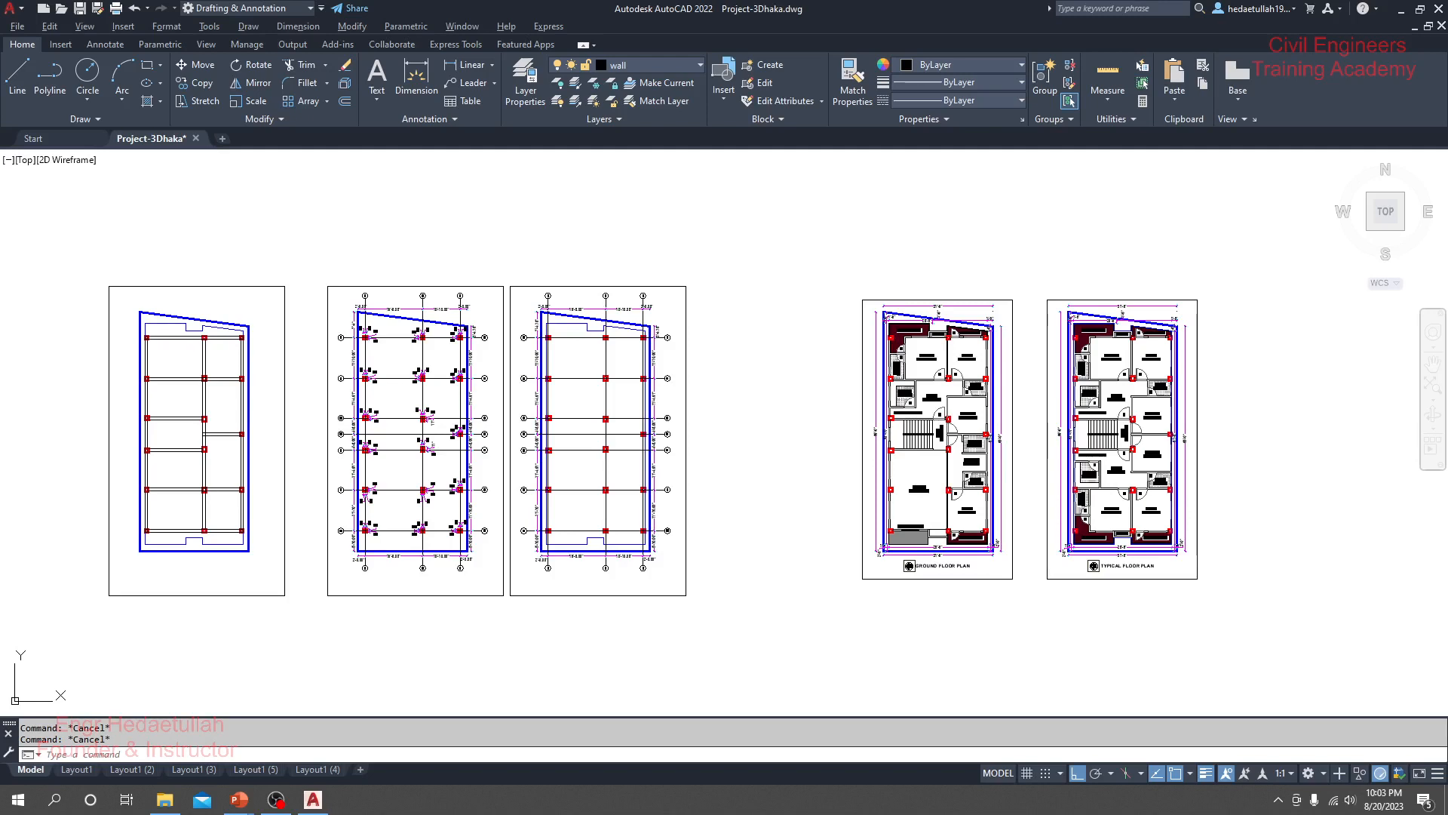
Examine the room arrangement, room sizes and column positions on the ground floor and typical floor plans.
middle_drag(944, 609, 835, 637)
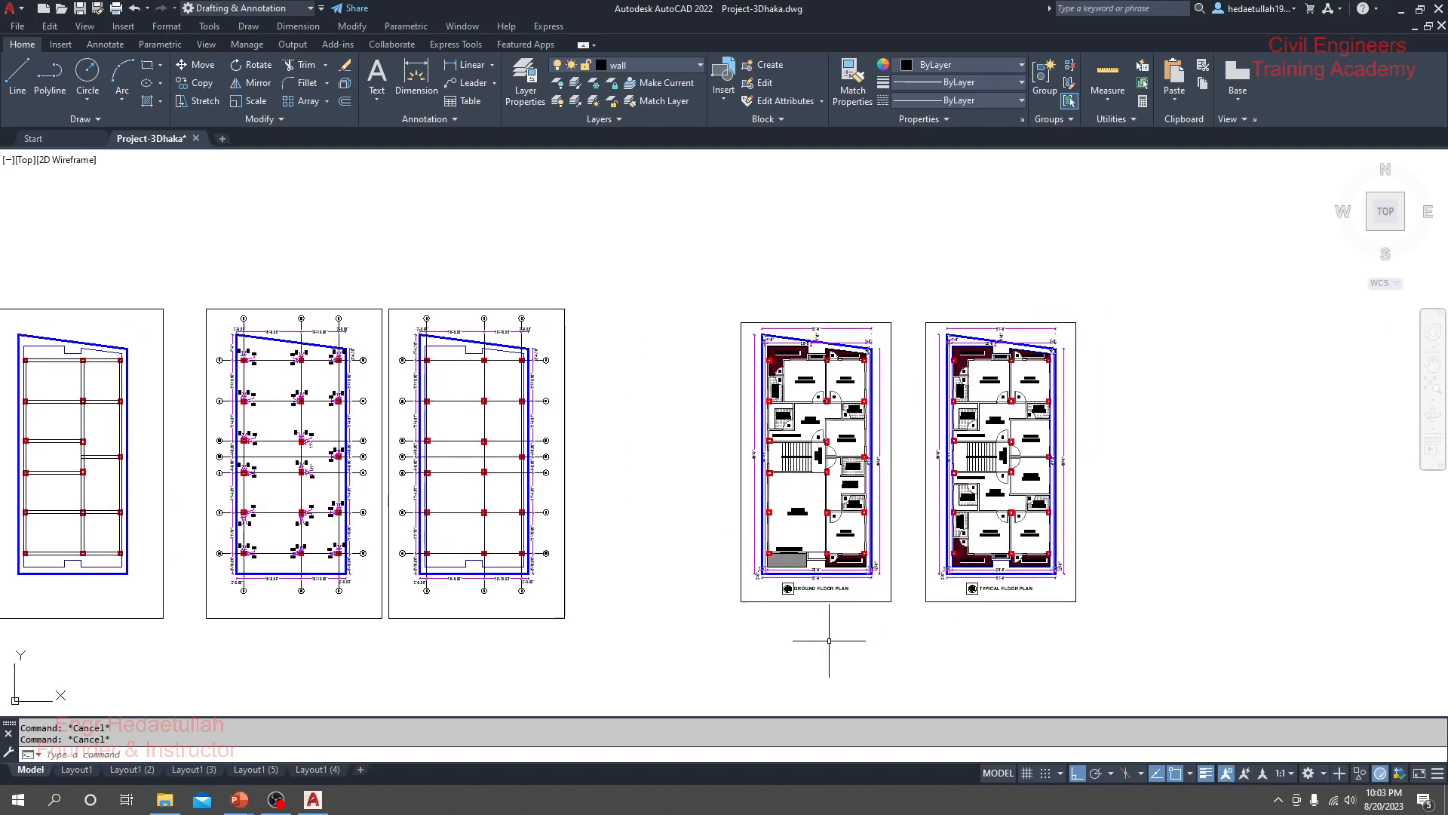
scroll(976, 368, up, 6)
scroll(976, 368, down, 5)
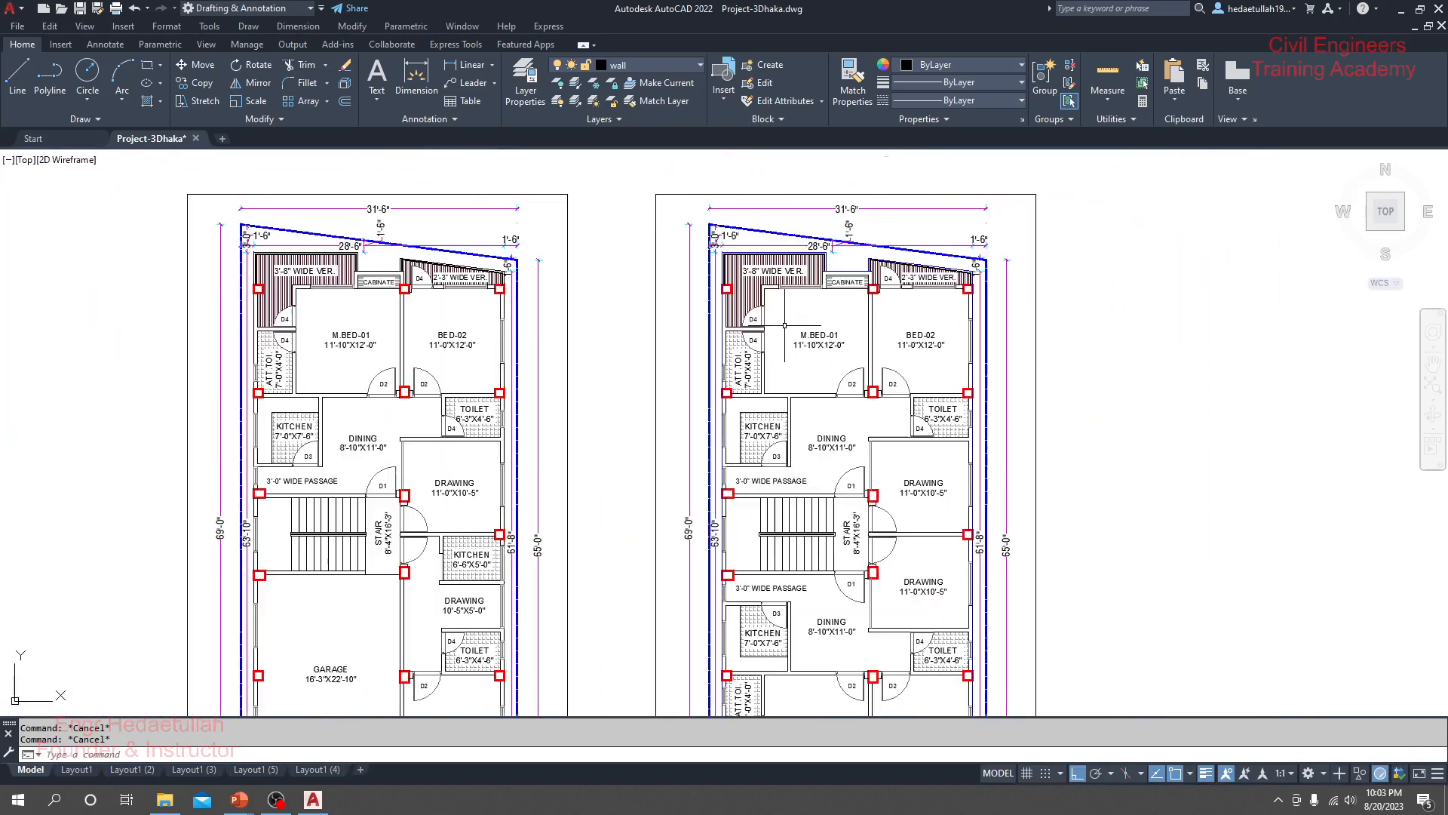
mouse_move(775, 332)
middle_down()
mouse_move(717, 285)
mouse_move(720, 266)
middle_up()
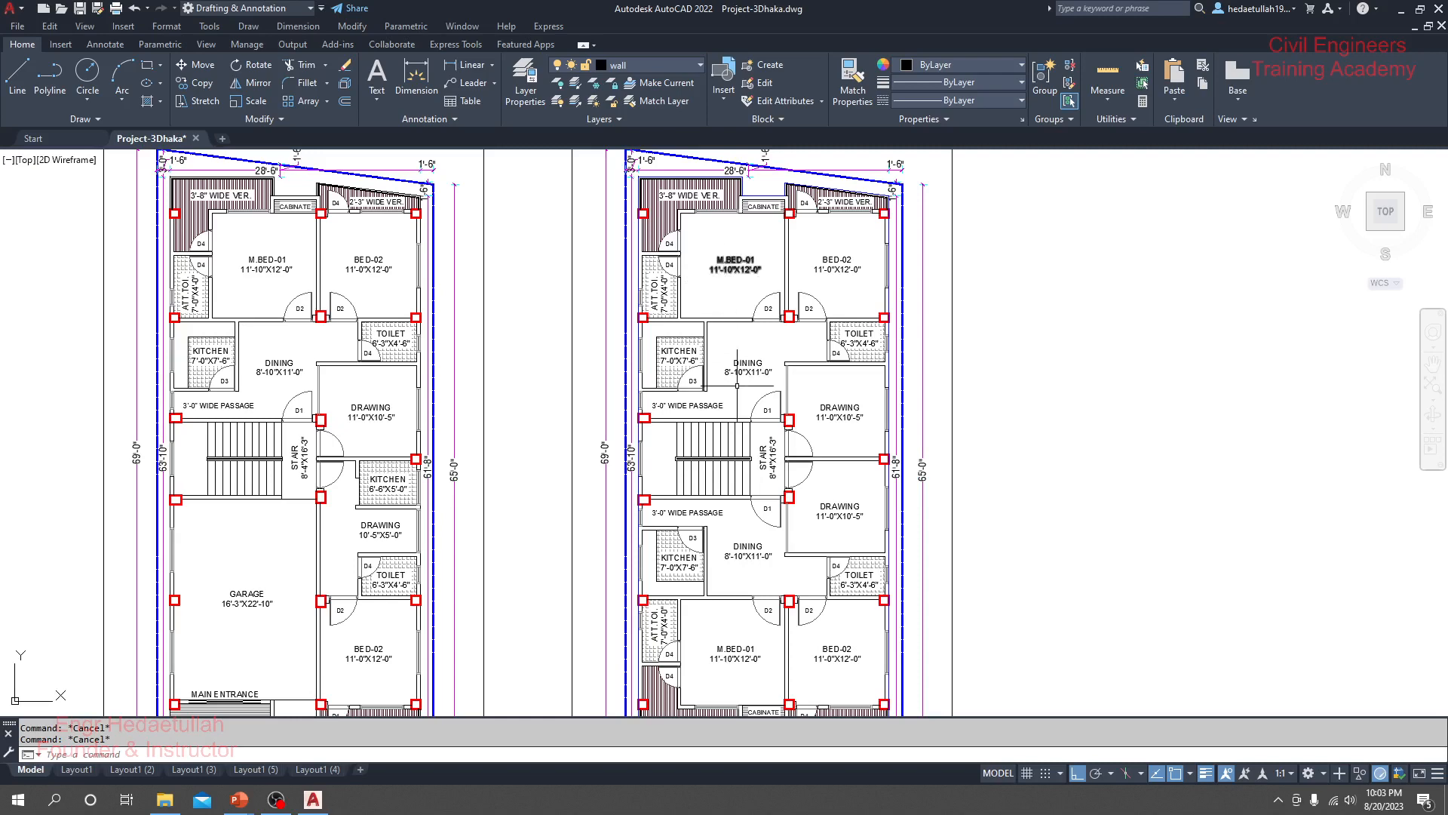
middle_drag(737, 385, 728, 322)
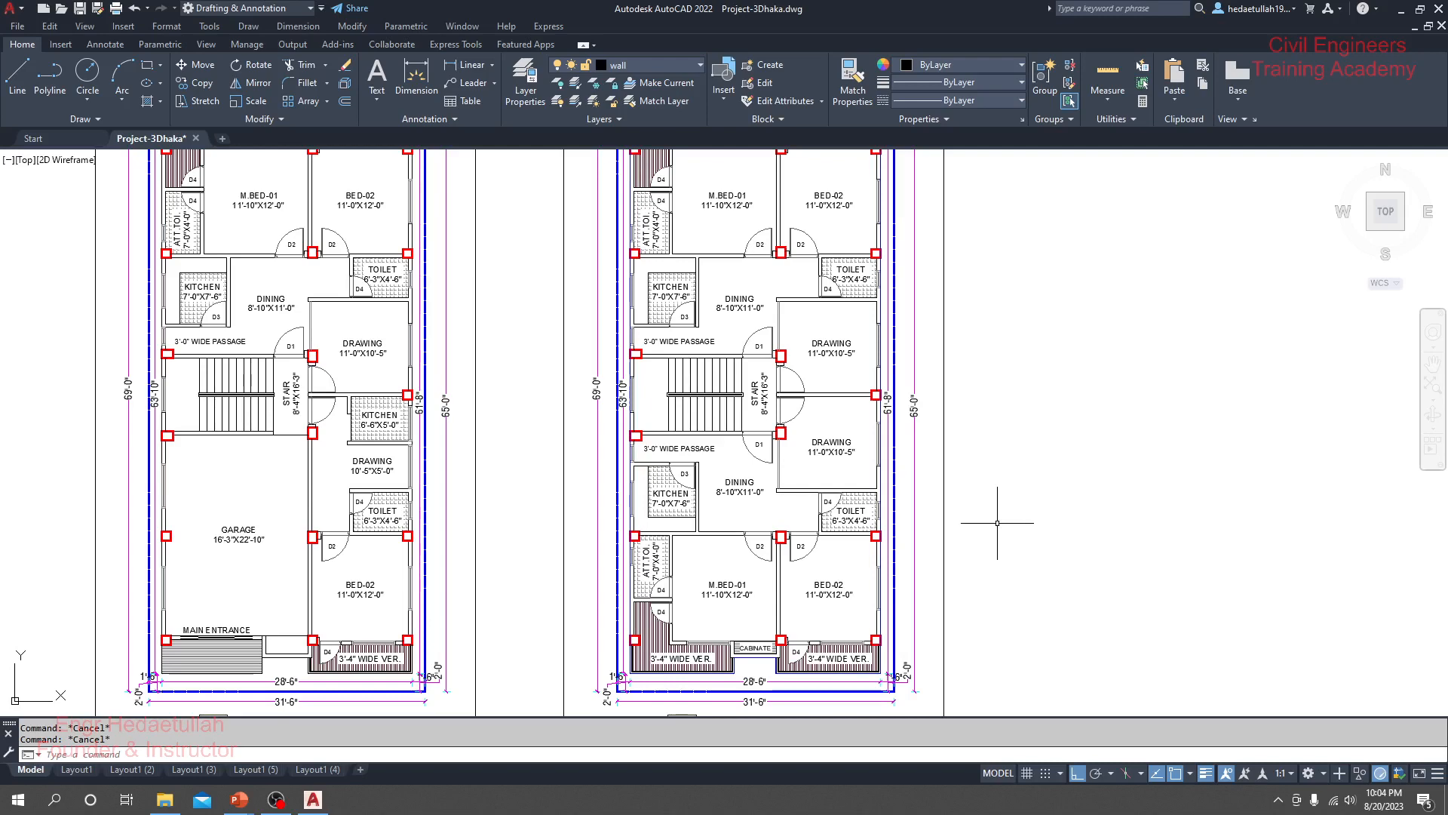
scroll(1007, 461, down, 2)
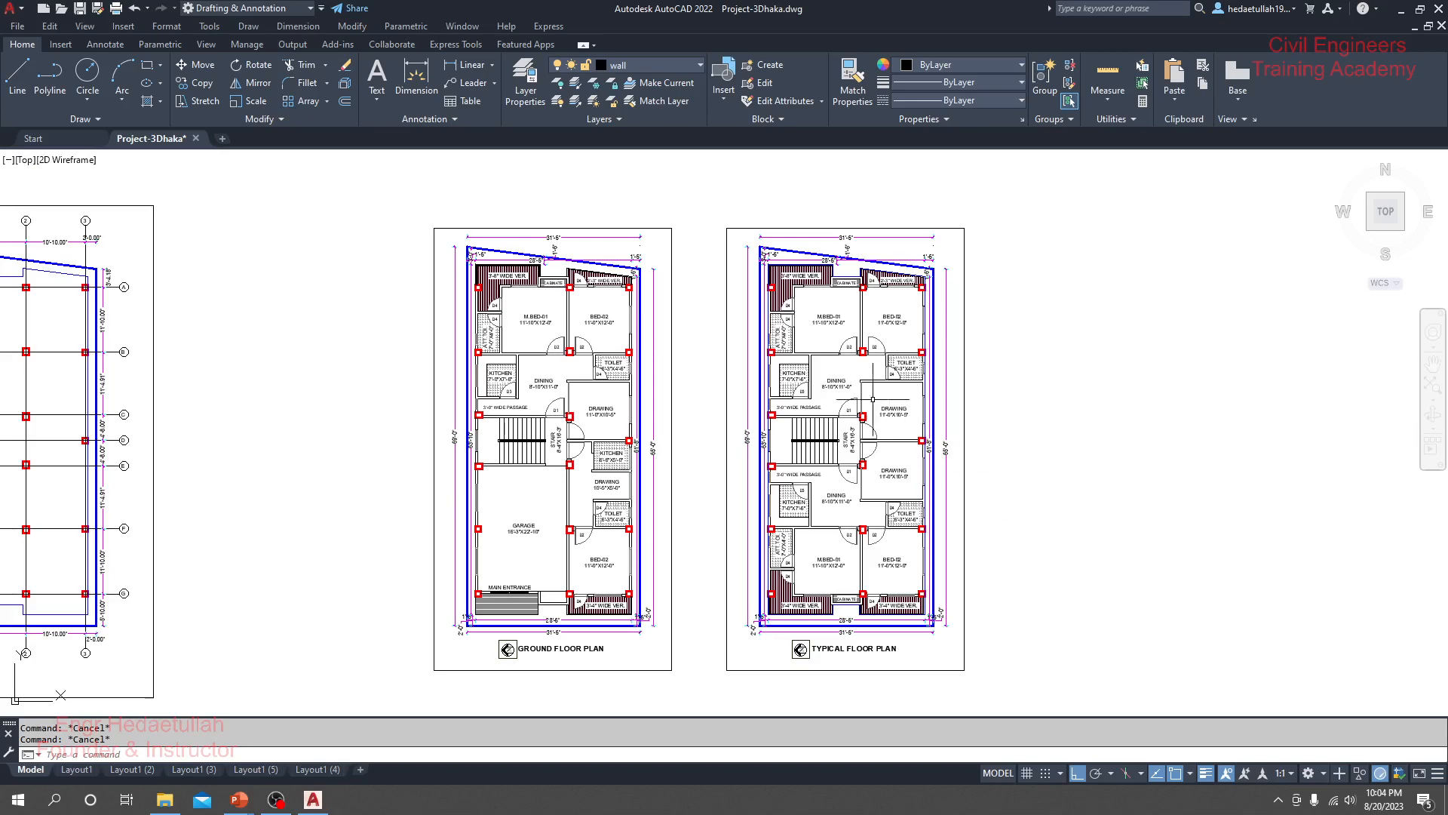
scroll(873, 399, up, 3)
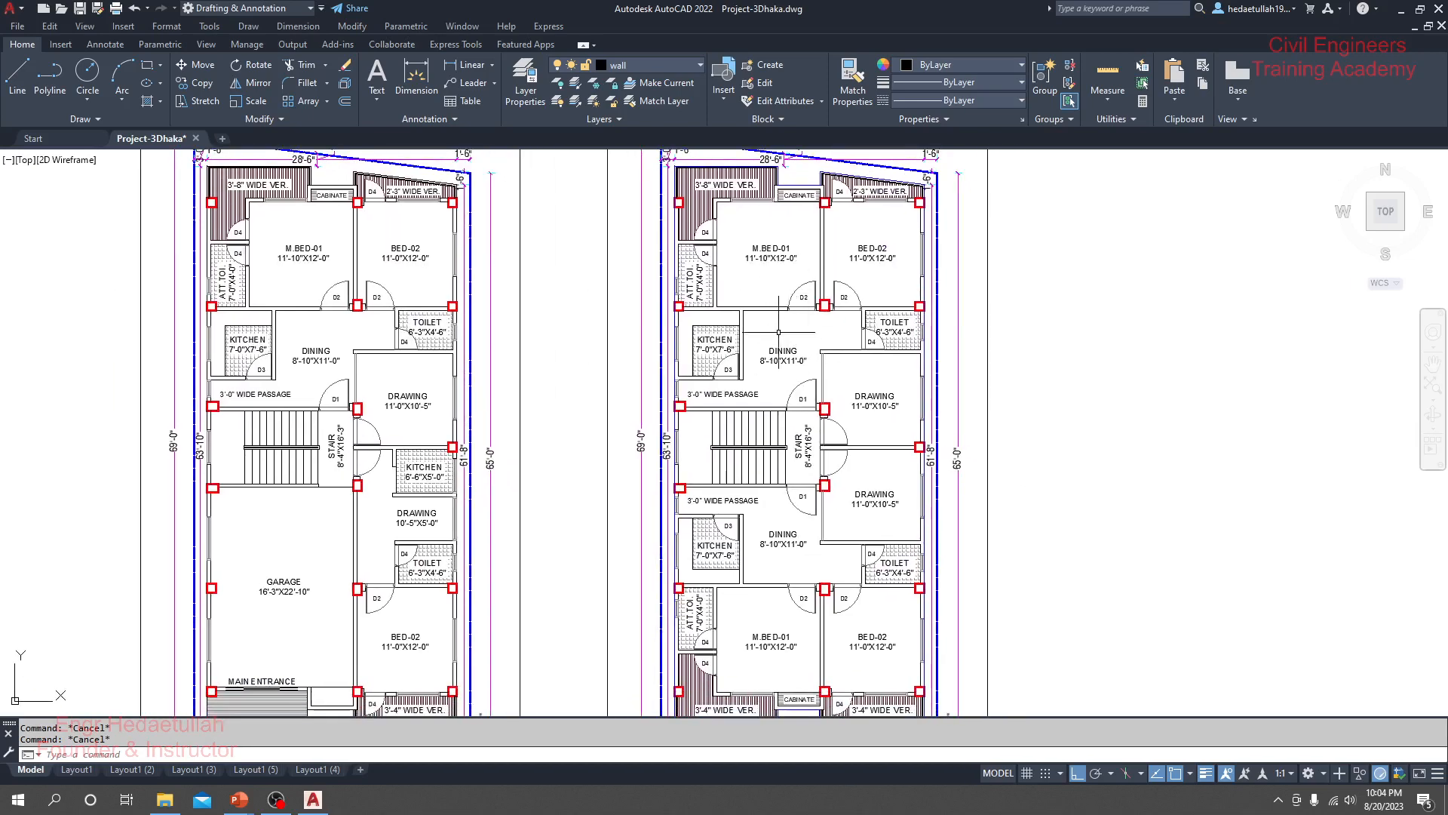
middle_drag(839, 569, 818, 451)
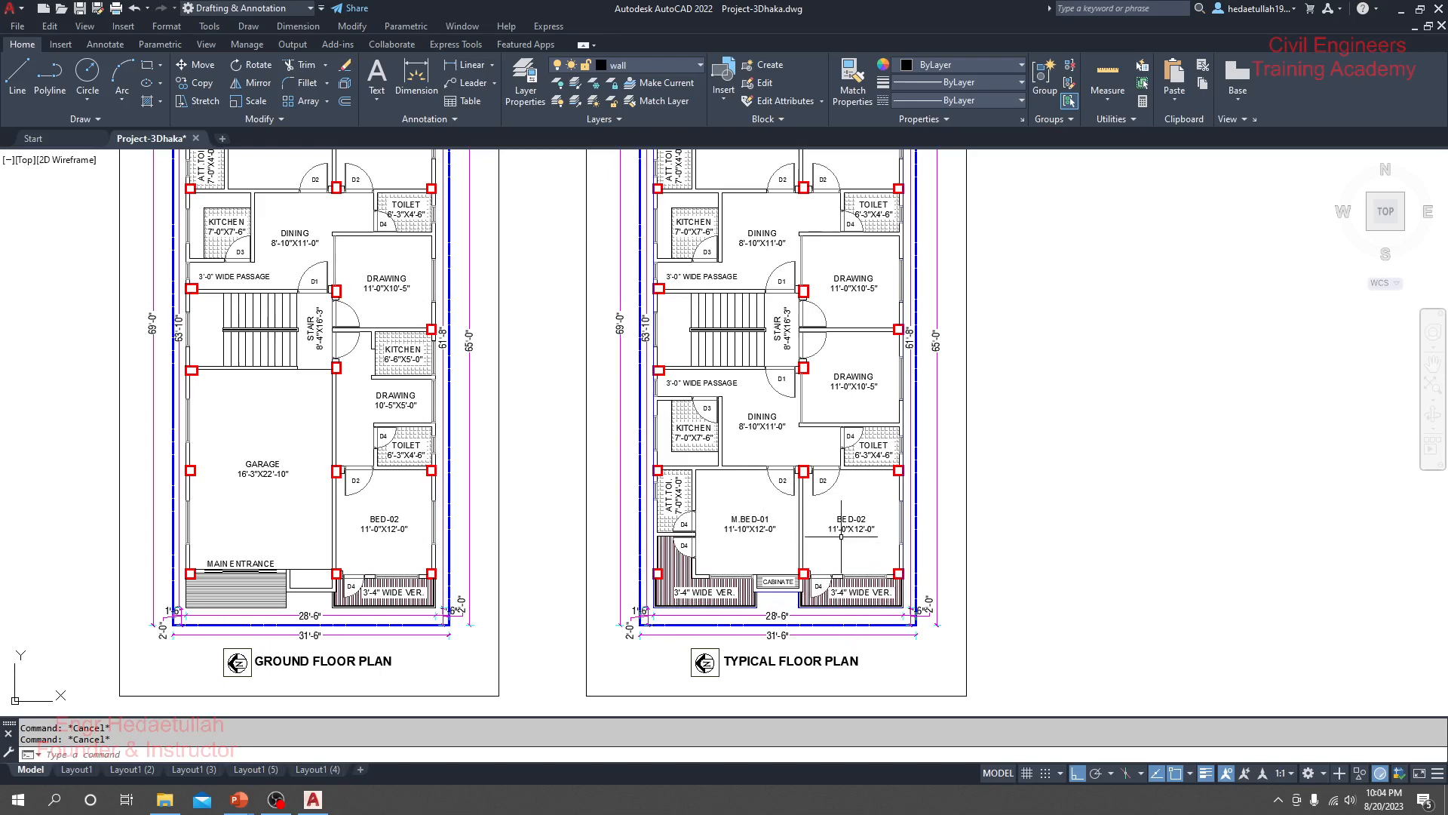
middle_drag(841, 536, 867, 655)
middle_drag(797, 269, 813, 328)
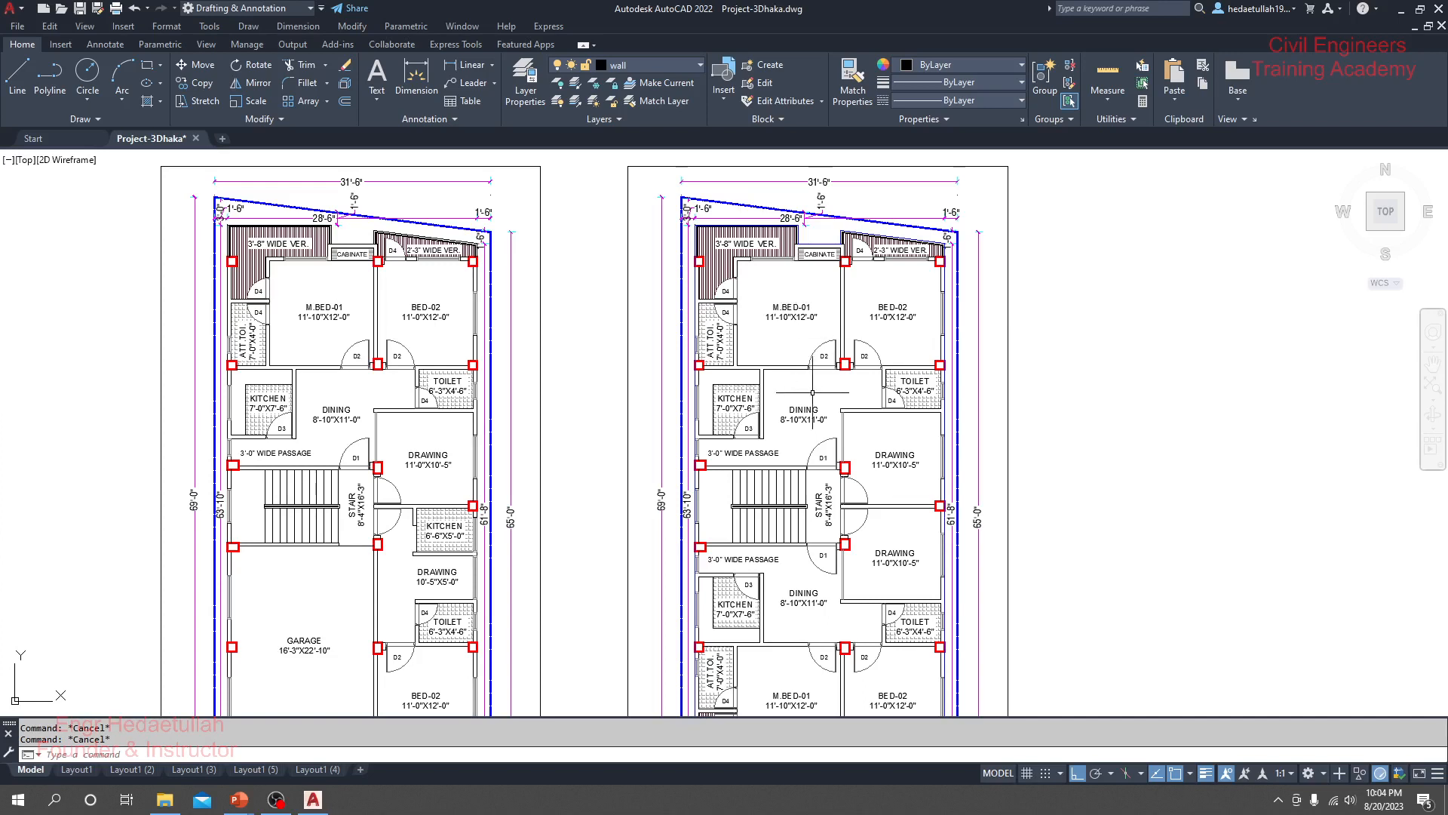
mouse_move(812, 397)
middle_down()
mouse_move(786, 362)
mouse_move(799, 345)
middle_up()
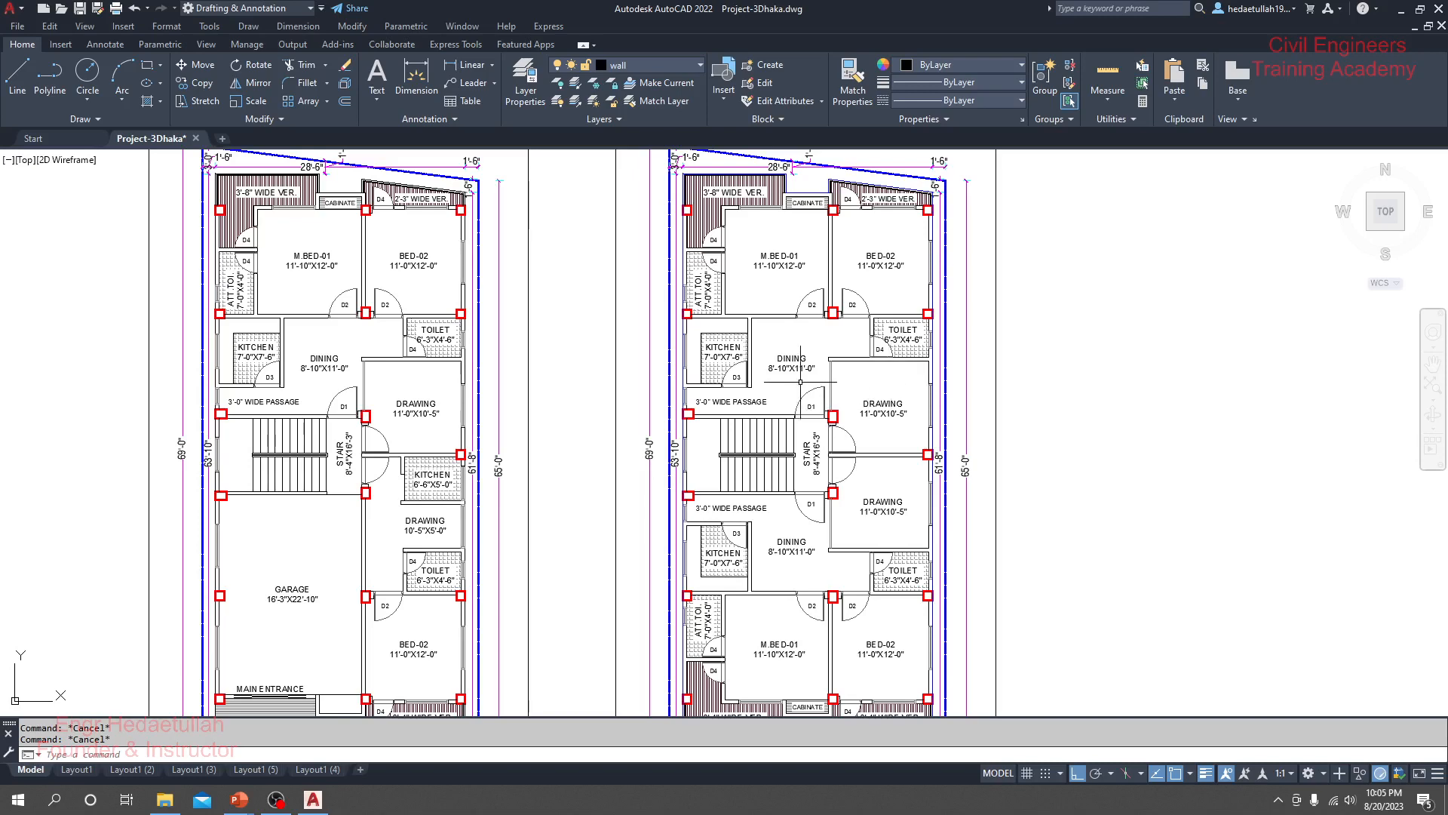
Add a linear dimension across the width of the uppermost horizontal beam in the beam layout plan.
scroll(880, 329, down, 2)
middle_drag(457, 424, 1121, 458)
middle_drag(555, 465, 849, 471)
scroll(469, 378, up, 2)
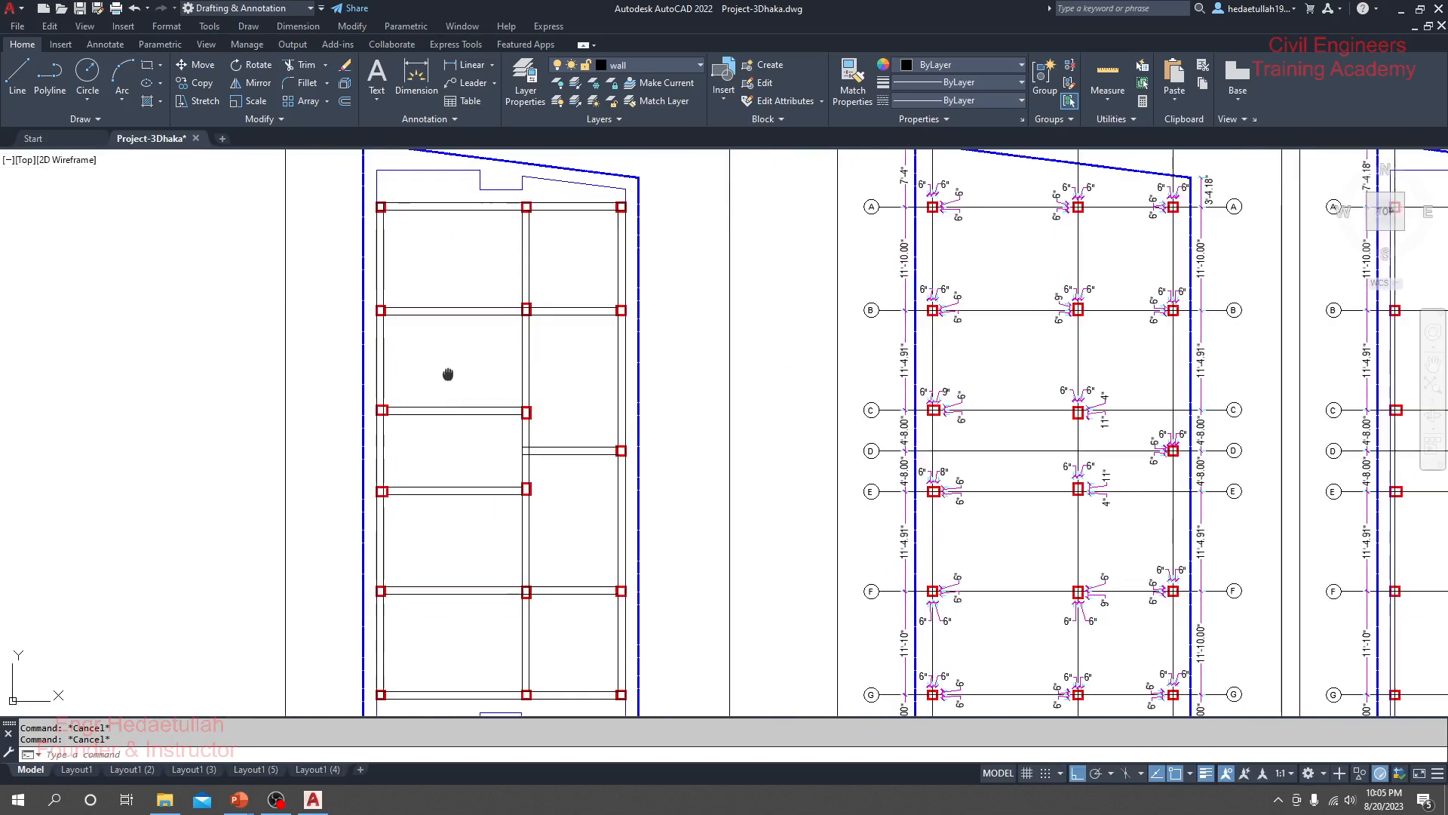
middle_drag(450, 375, 337, 372)
scroll(336, 372, down, 2)
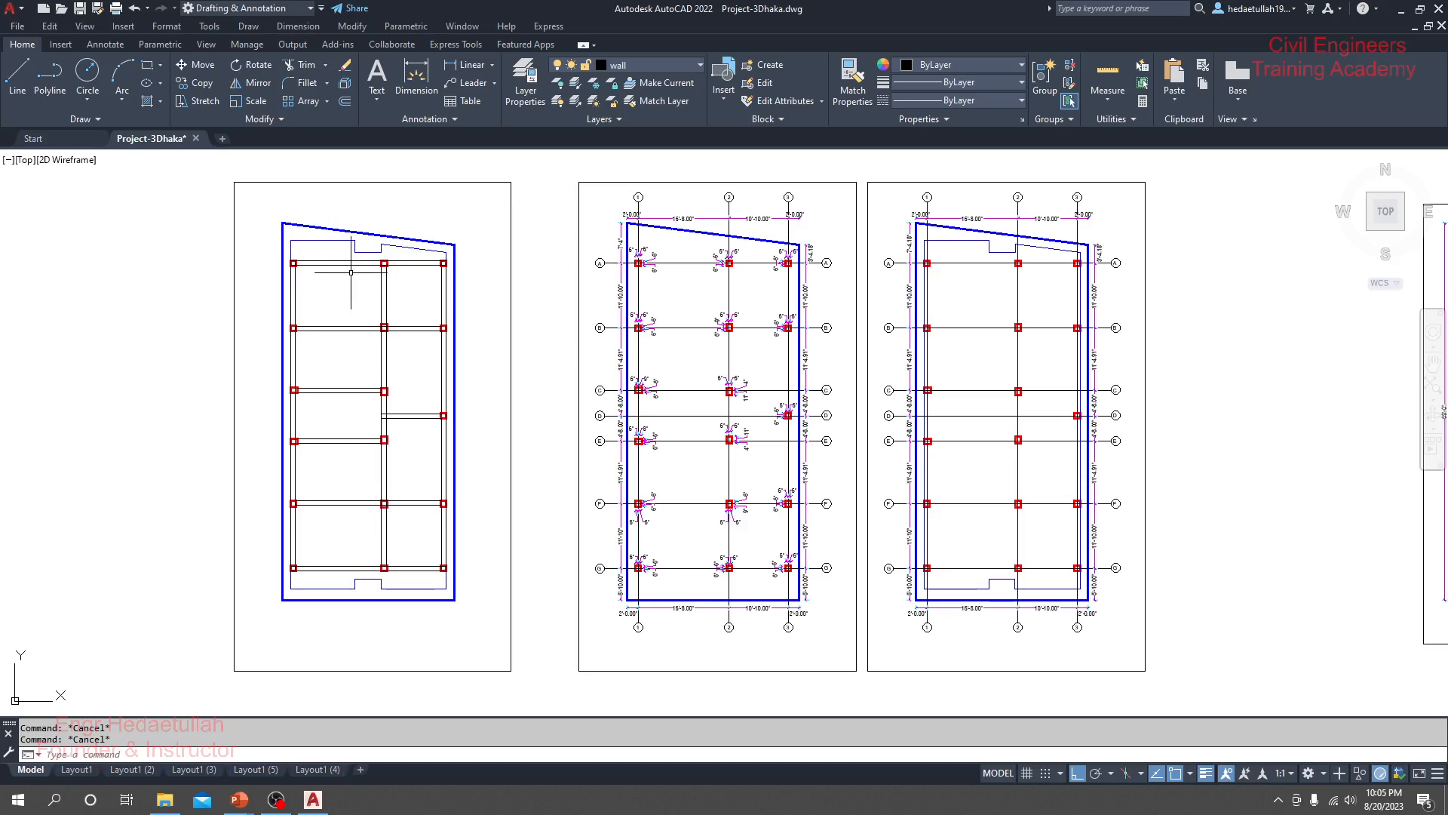
scroll(352, 272, up, 4)
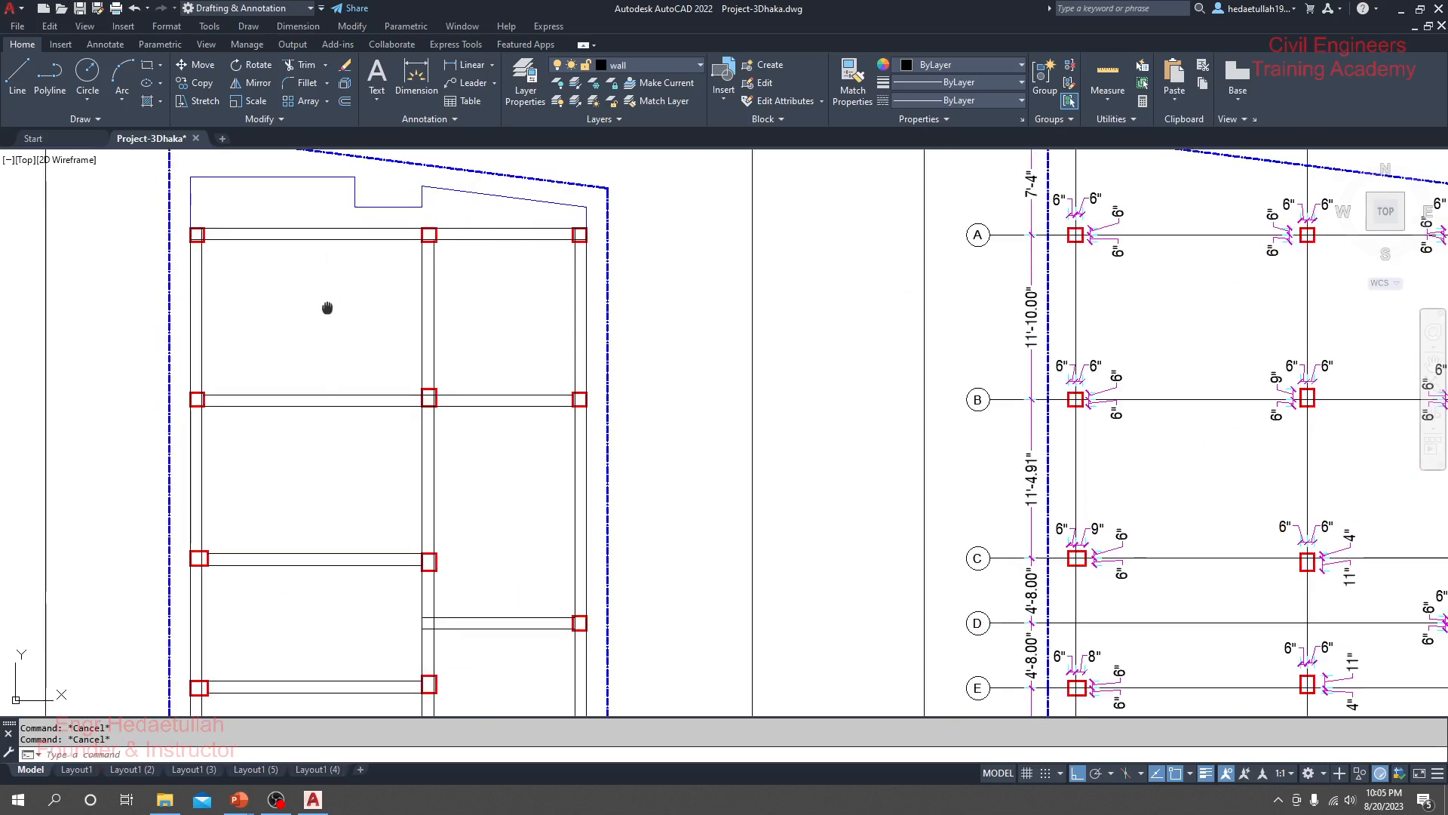
click(467, 65)
scroll(318, 322, up, 4)
middle_drag(318, 322, 323, 347)
click(340, 282)
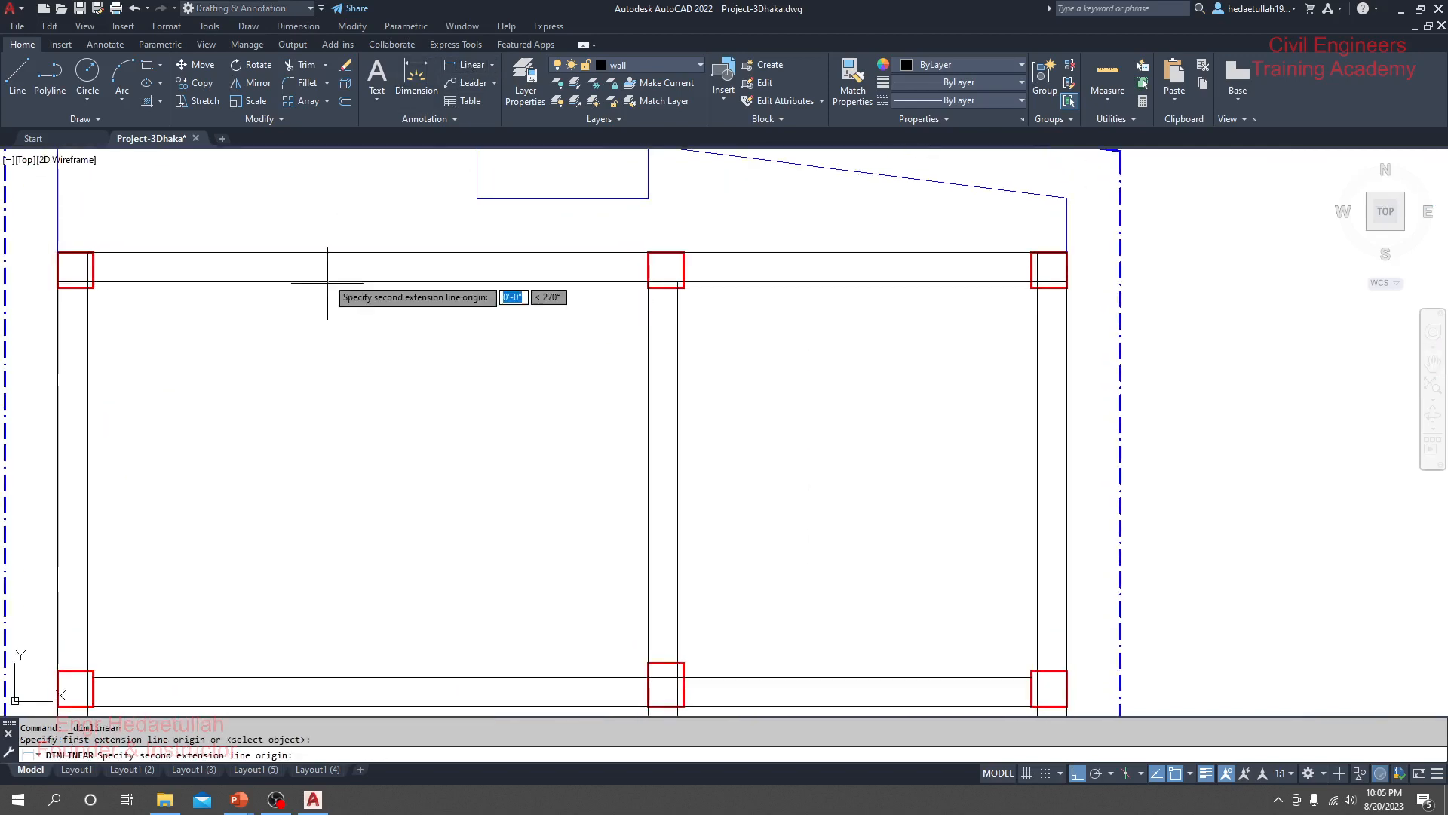
click(340, 252)
click(340, 262)
scroll(332, 301, down, 4)
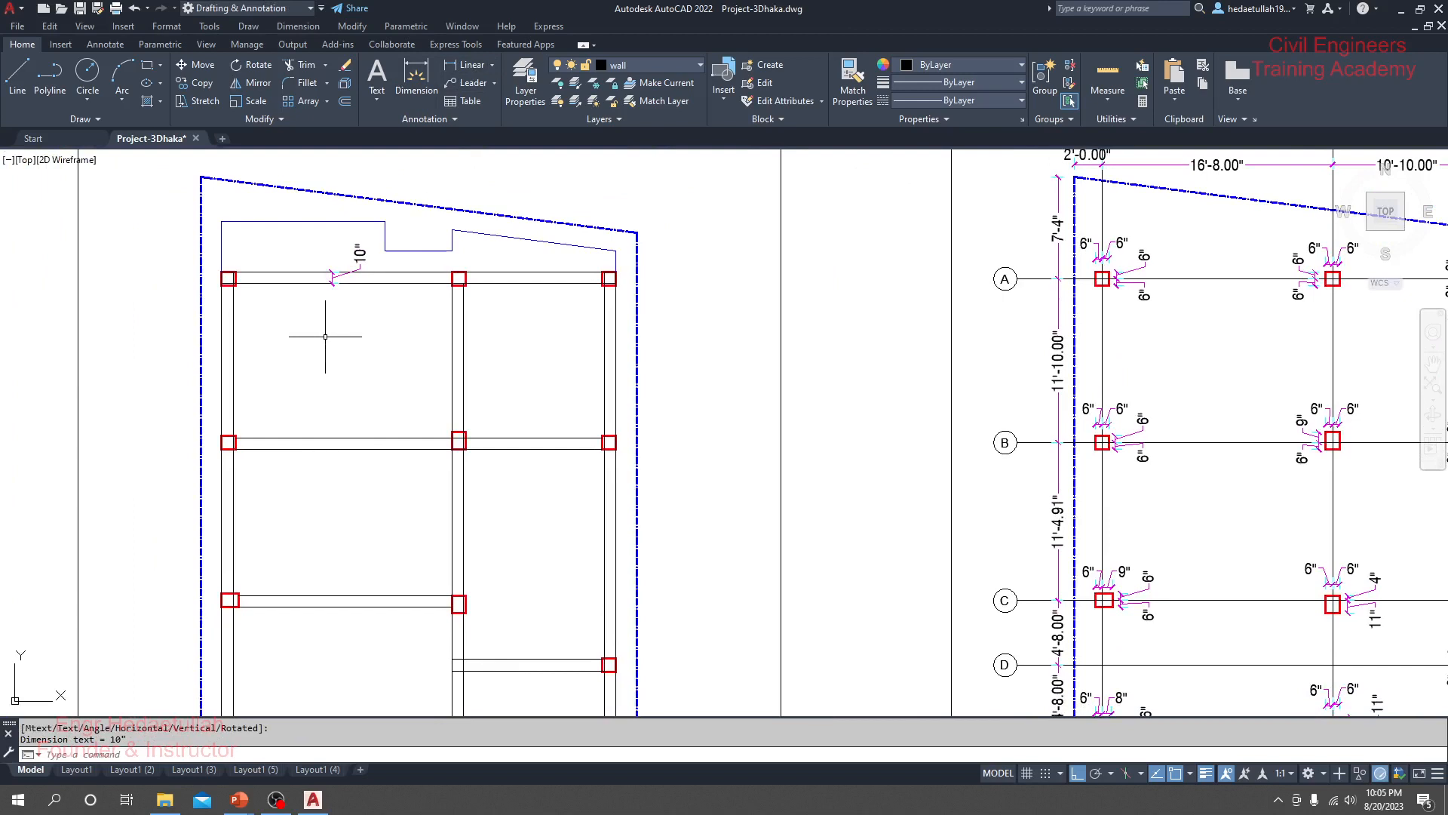
Dimension the horizontal clear span of the upper-left slab panel between the inner beam faces.
middle_drag(324, 353, 323, 310)
click(469, 66)
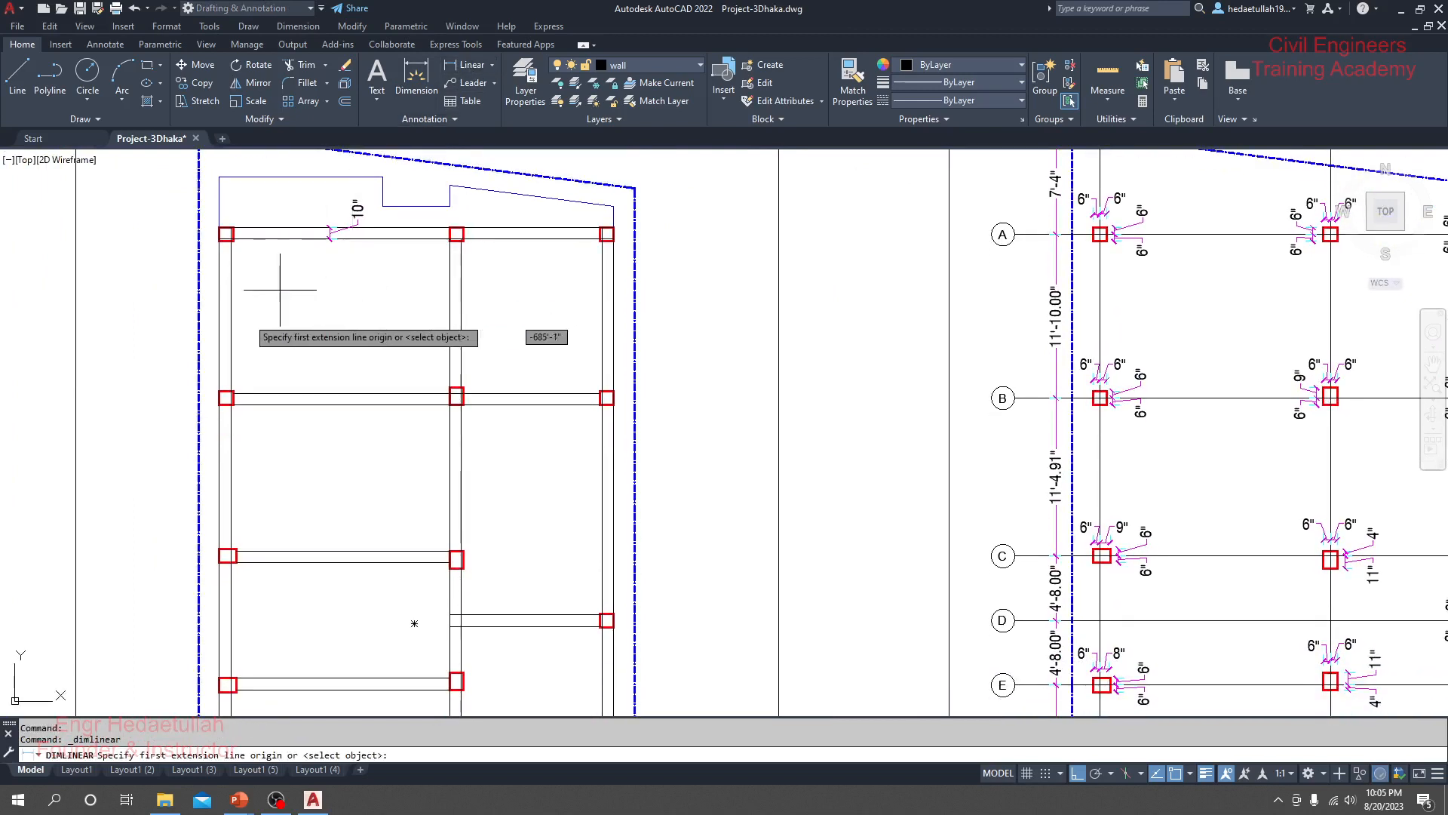
click(231, 314)
click(449, 315)
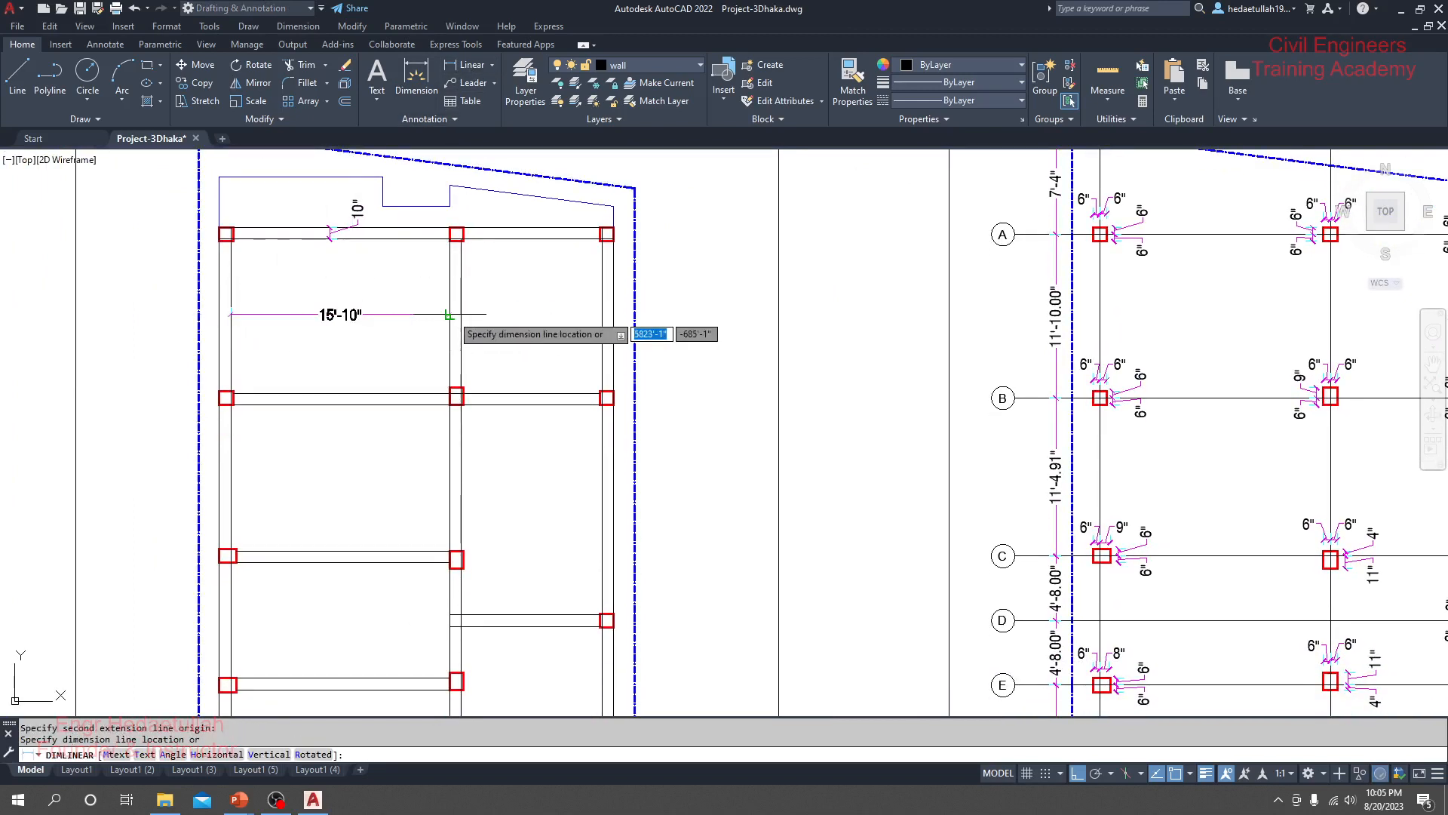
click(408, 327)
middle_drag(408, 327, 404, 290)
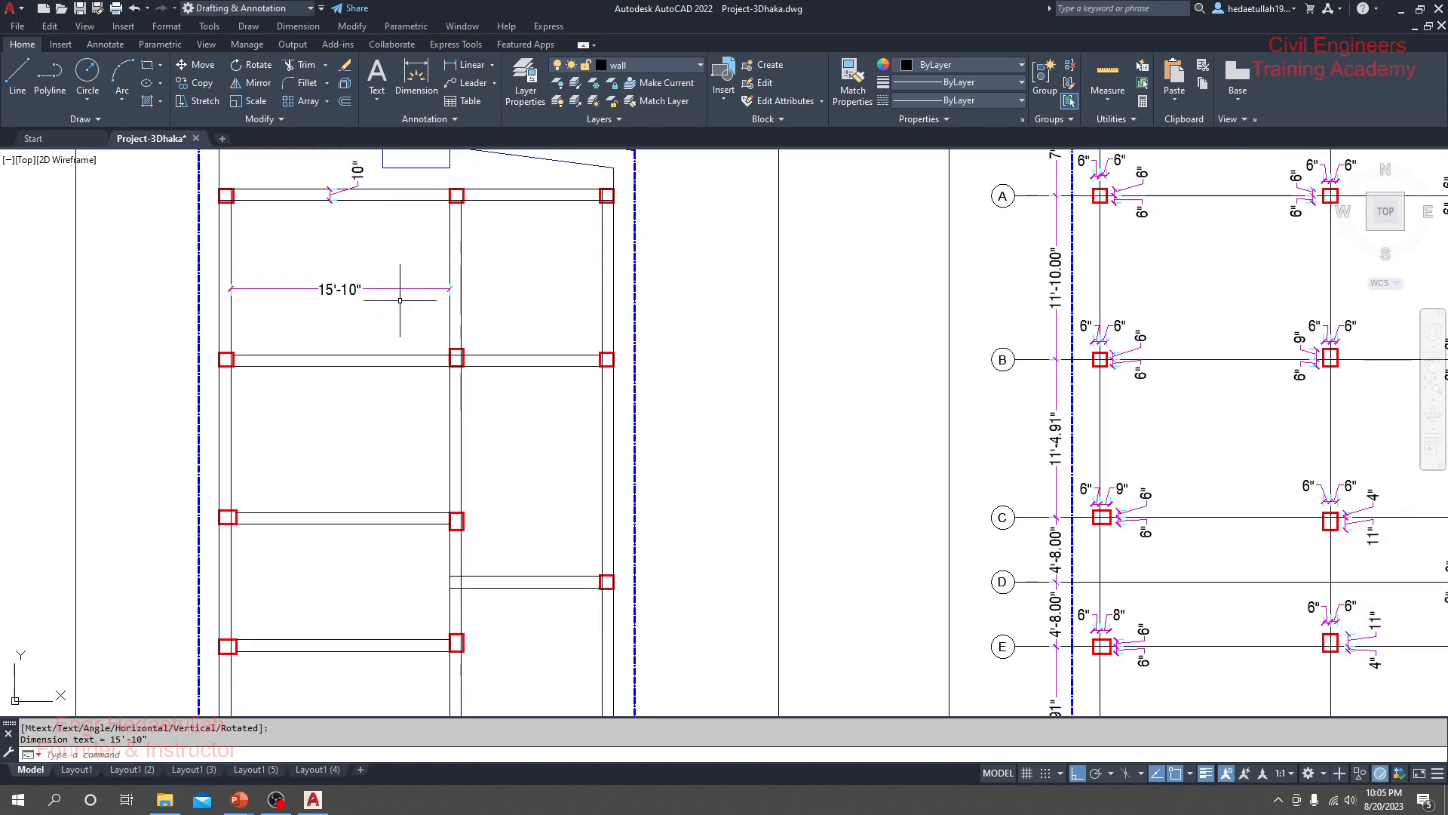
Dimension the vertical clear span of the upper-left slab panel between its upper and lower beams.
key(Return)
click(390, 200)
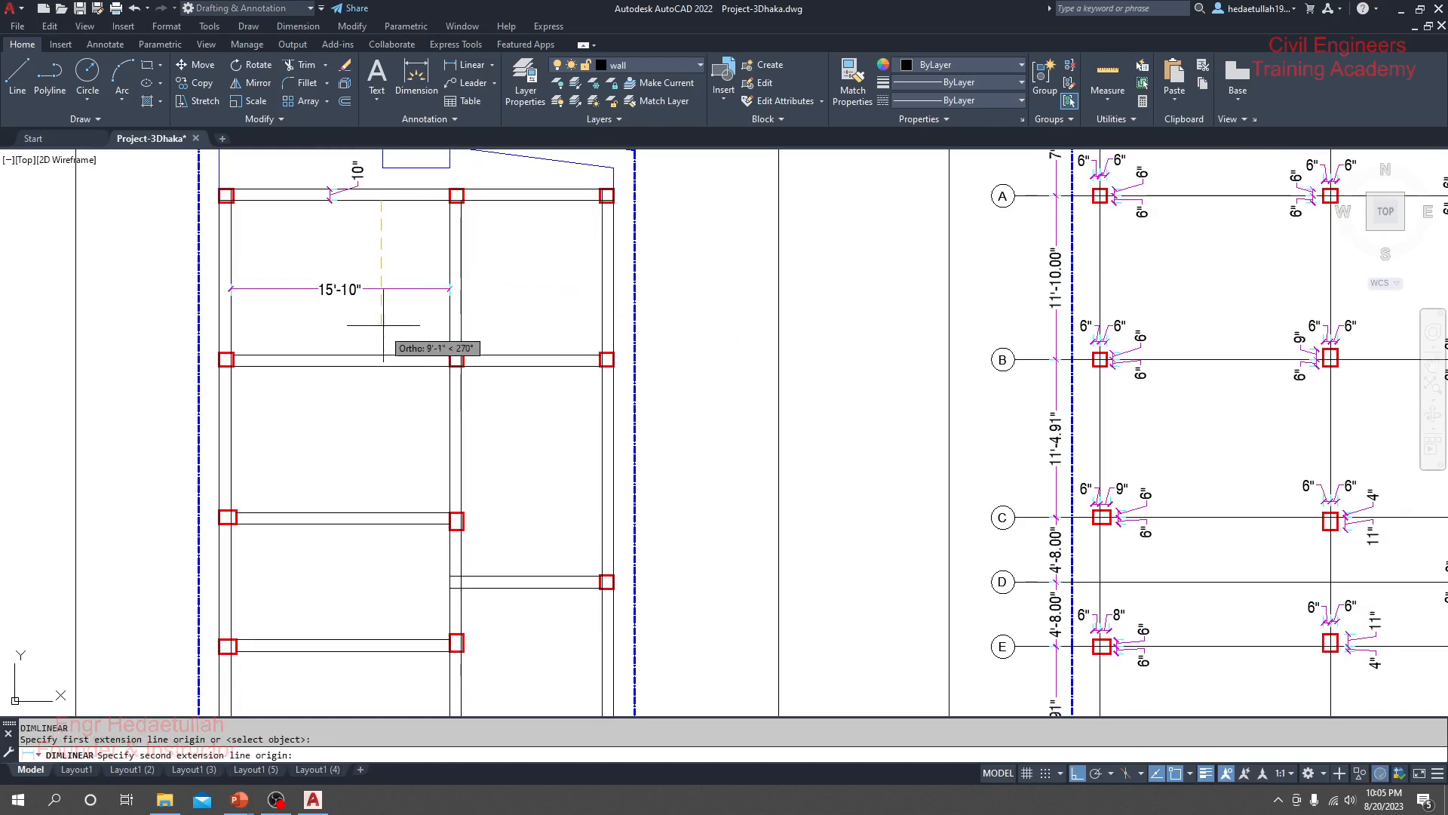
click(390, 355)
click(390, 331)
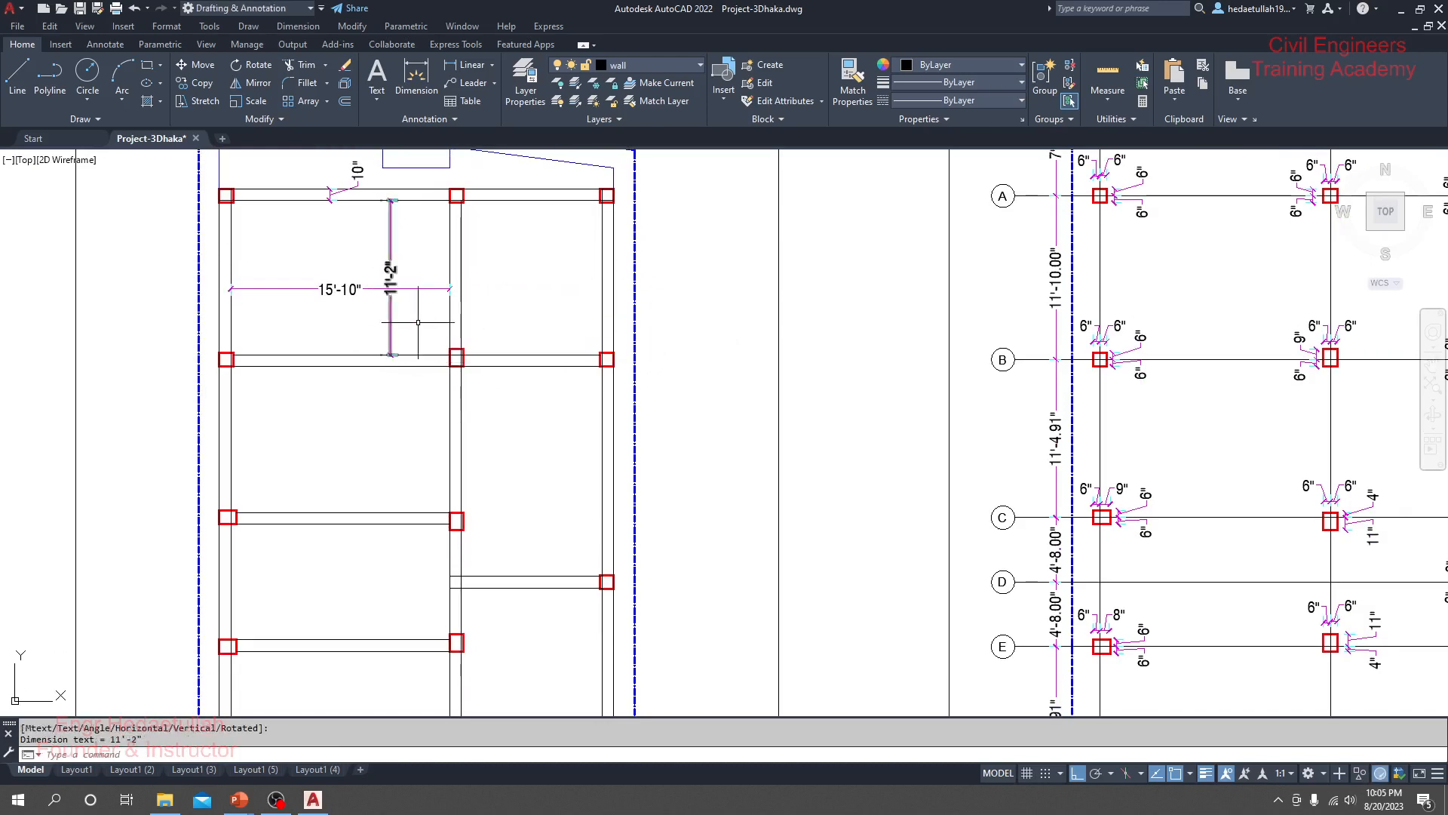
scroll(391, 314, up, 5)
scroll(394, 315, down, 5)
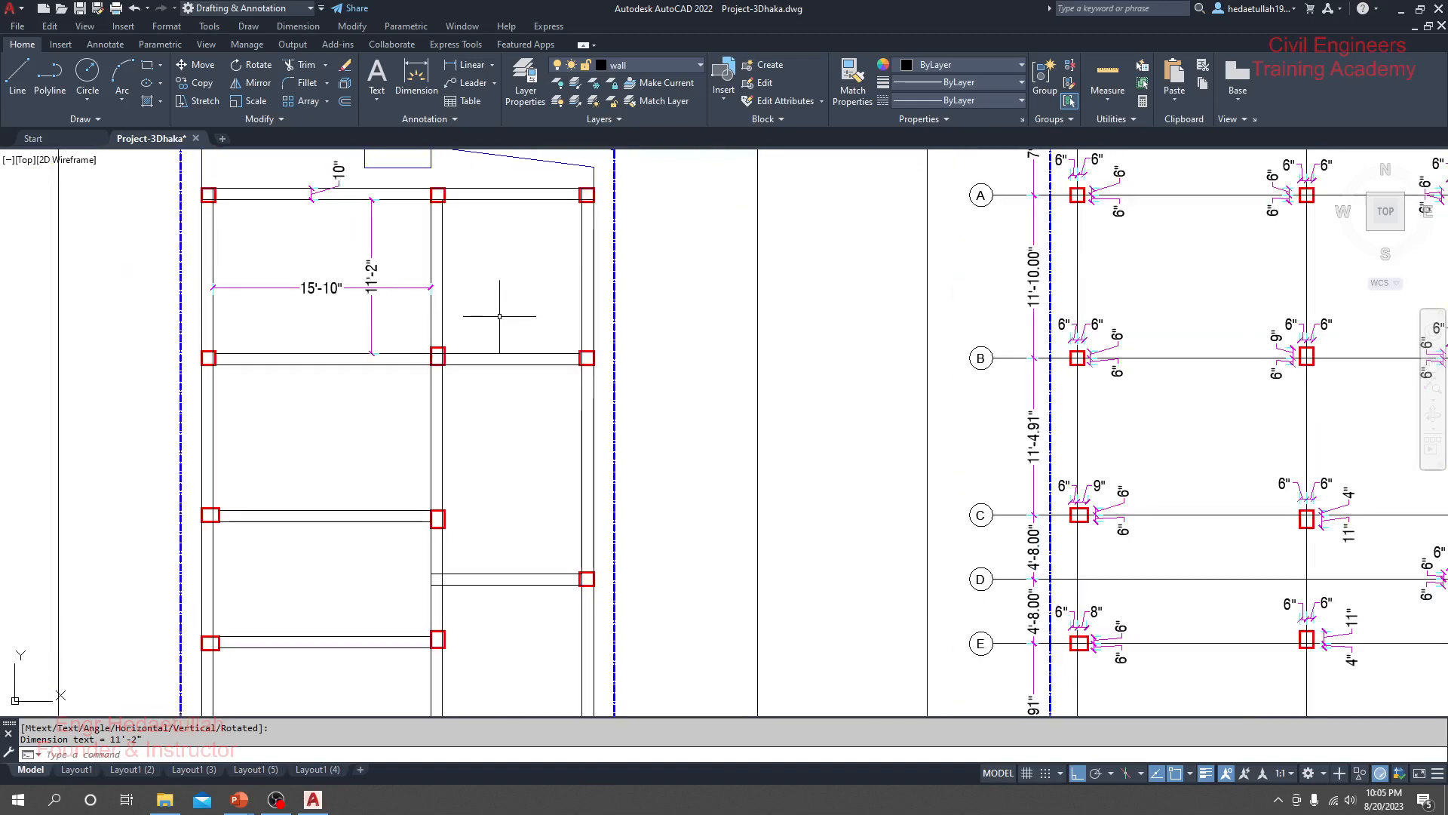
key(Return)
click(479, 200)
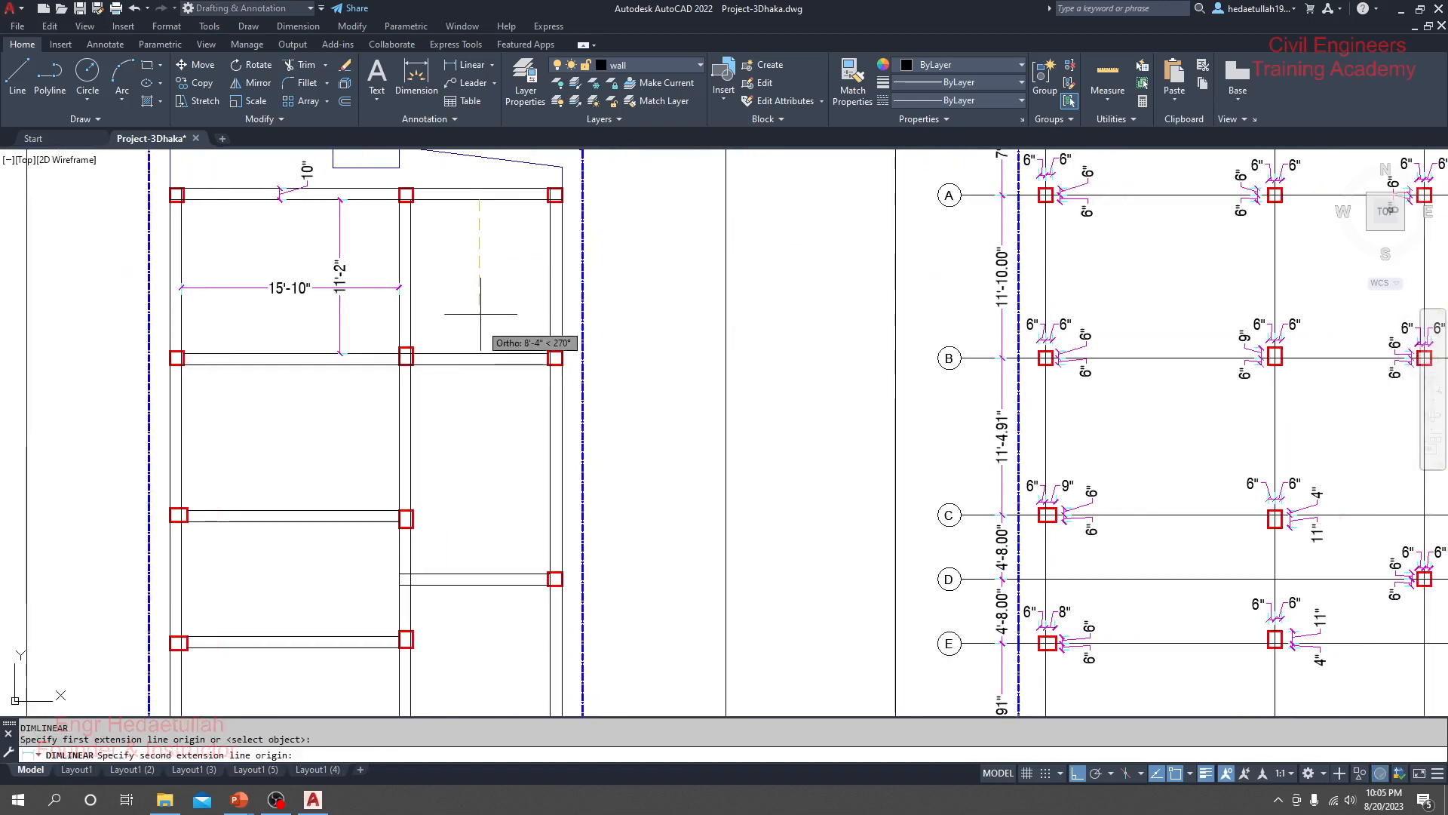
click(479, 355)
key(Escape)
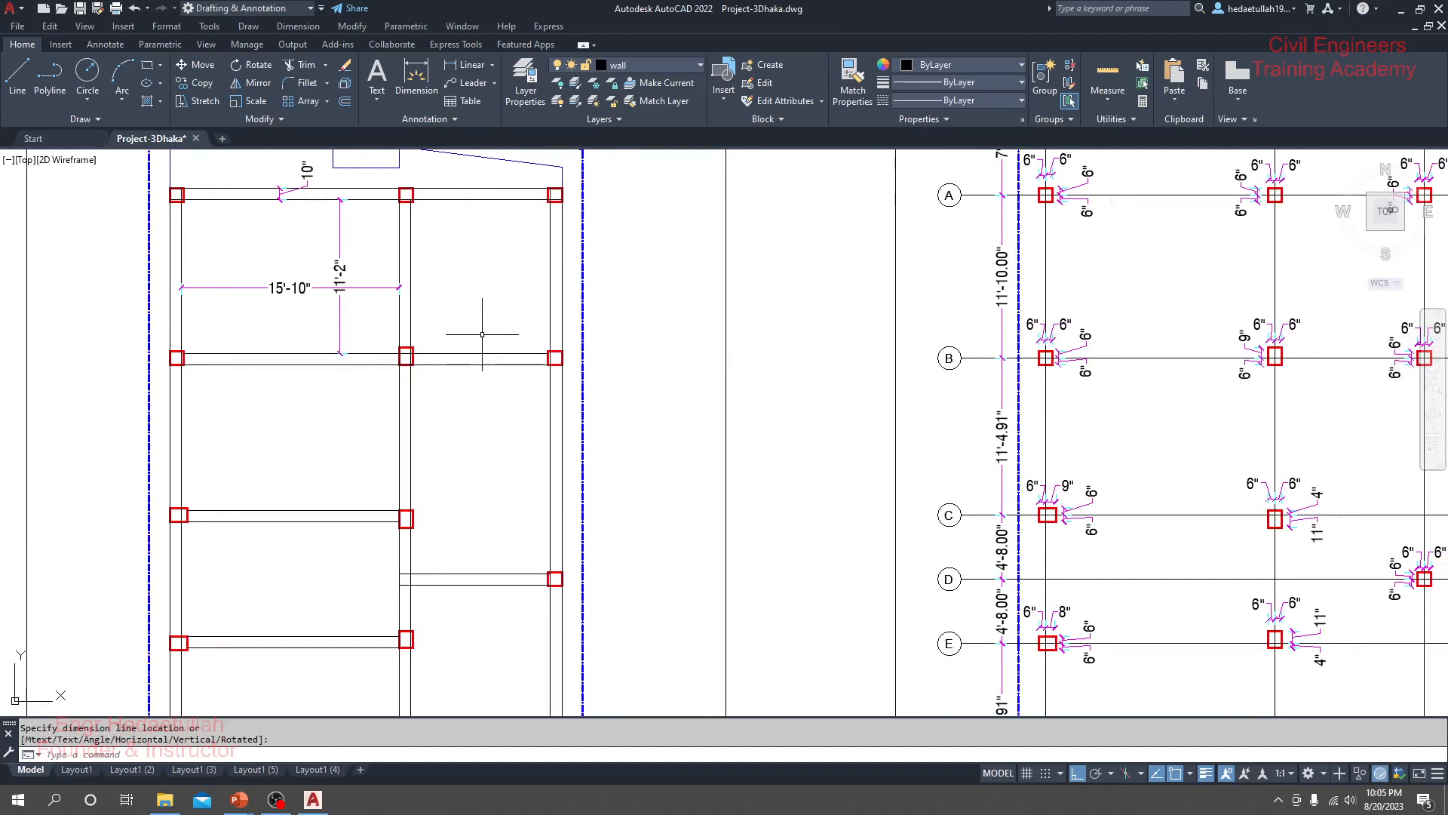
key(Return)
click(470, 200)
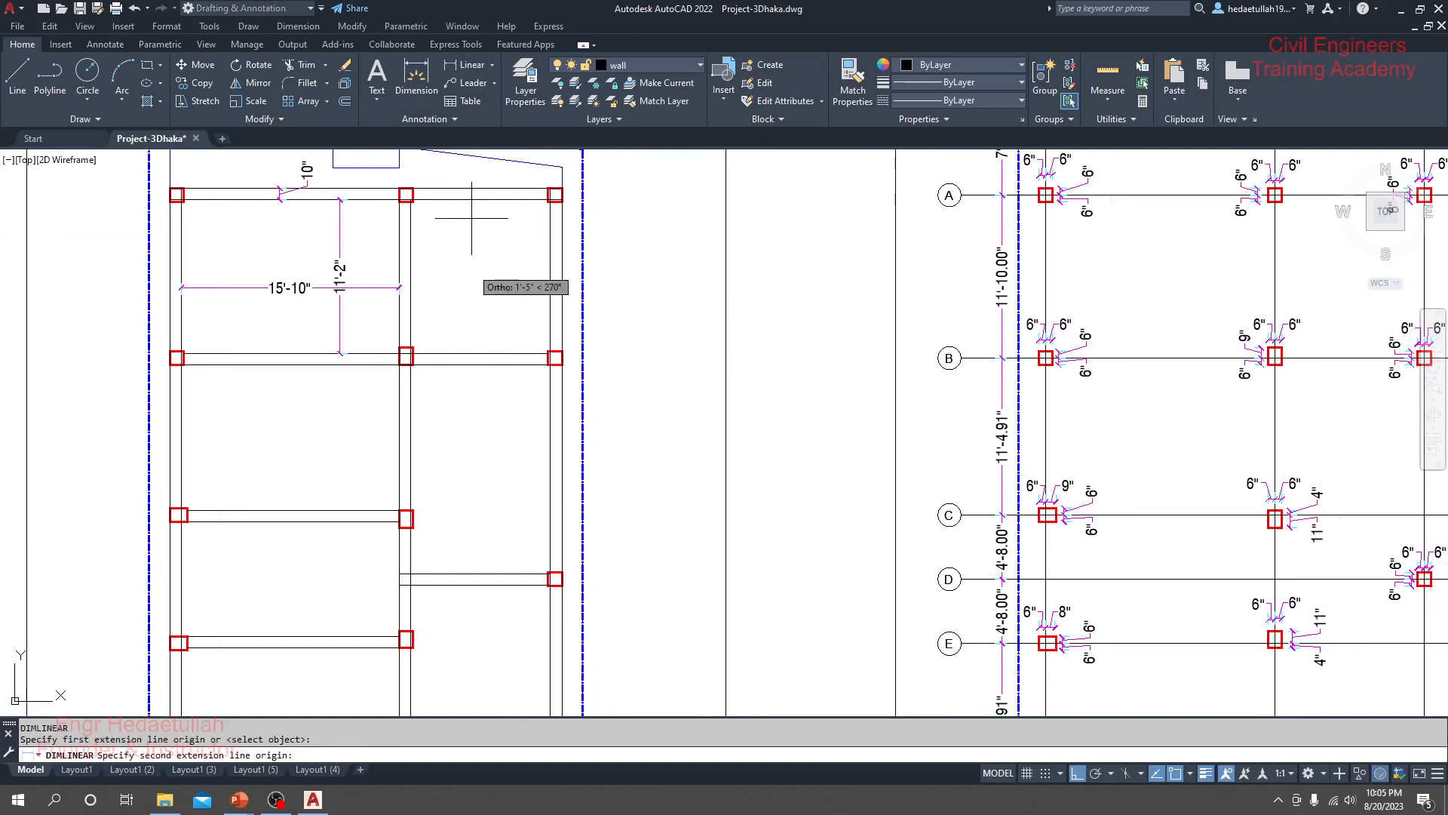
click(477, 355)
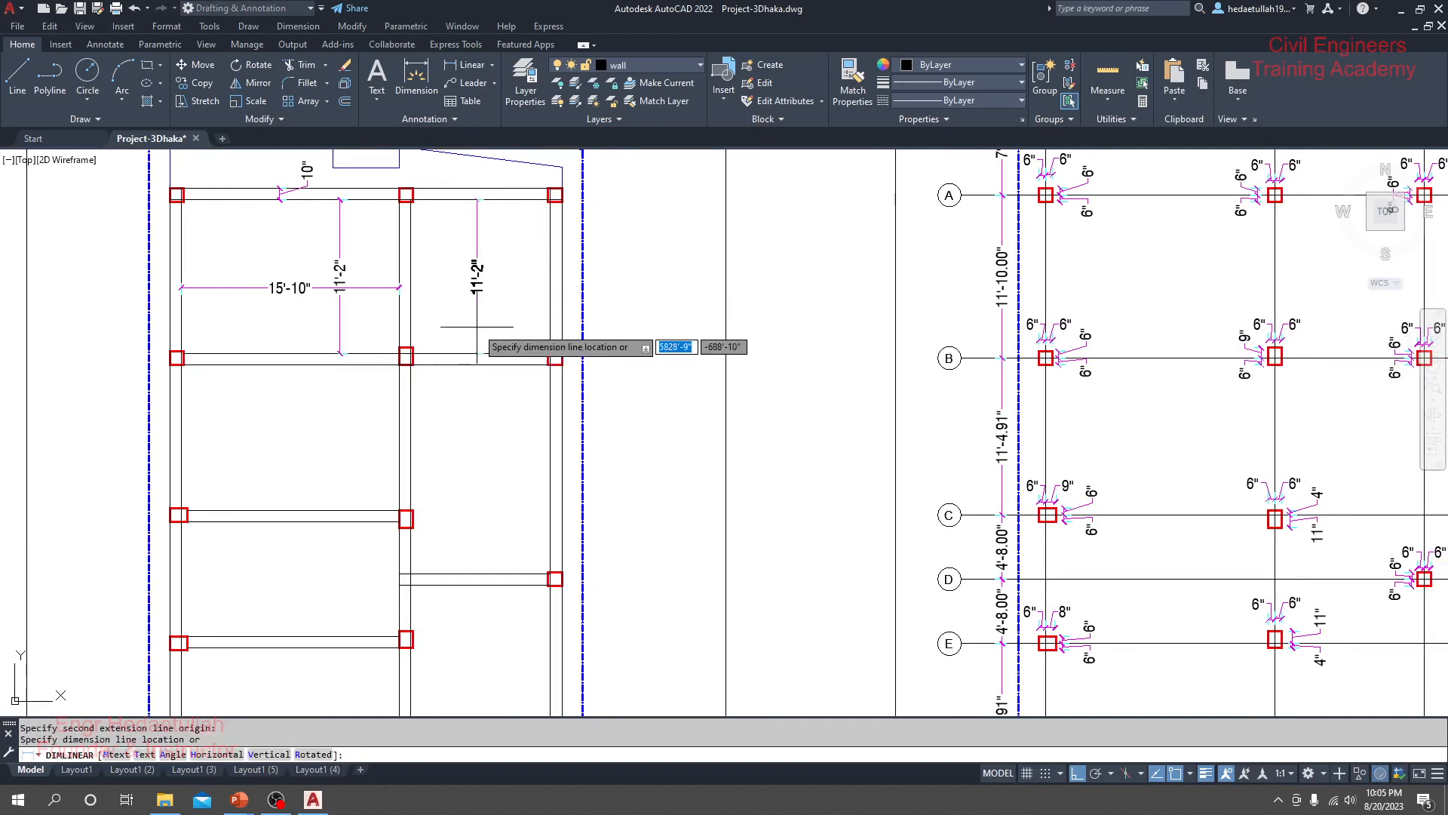
key(Escape)
Dimension the vertical and horizontal clear spans of the upper-right slab panel between its inner beam faces.
key(Return)
click(482, 200)
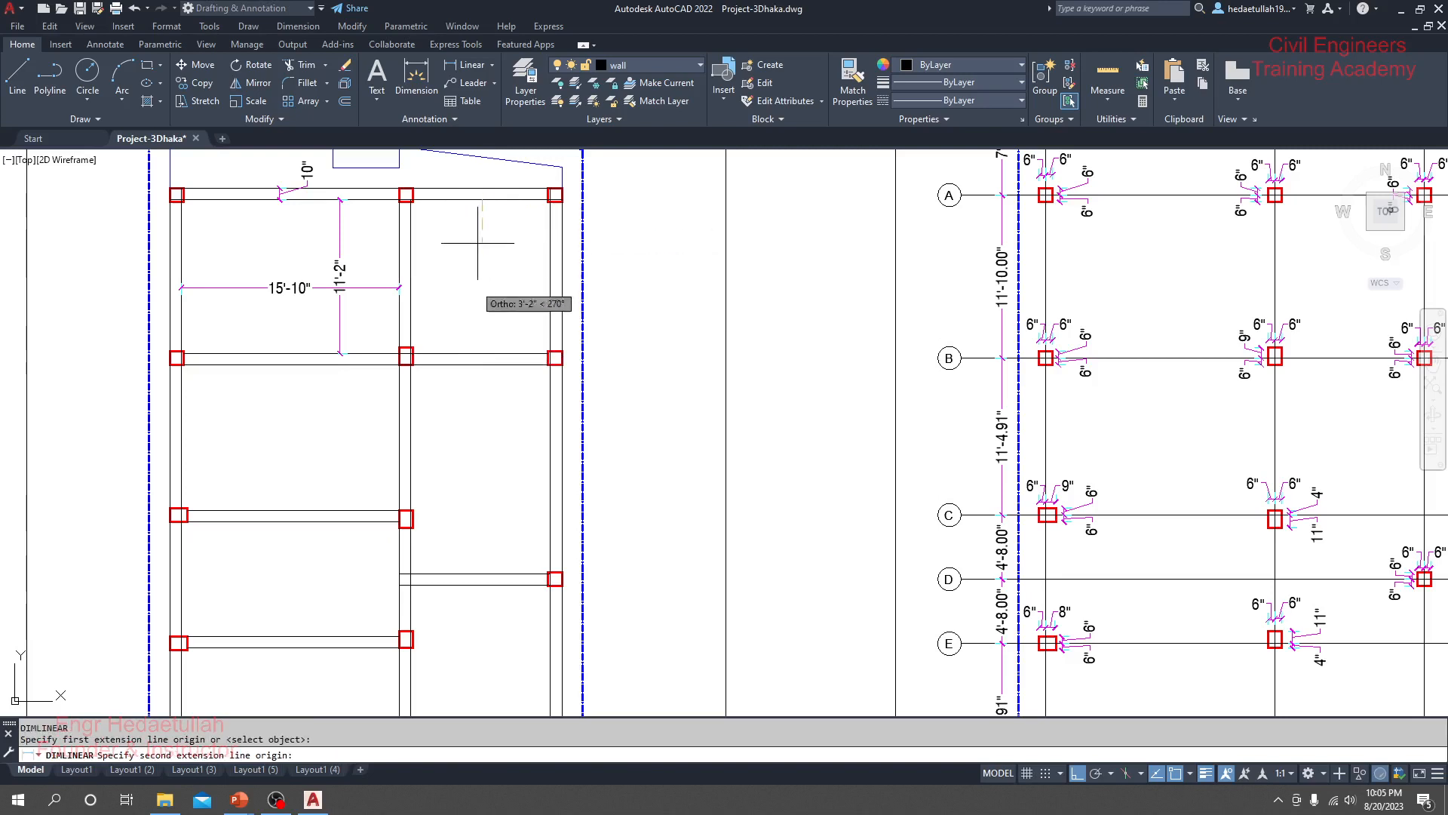
click(478, 355)
click(492, 320)
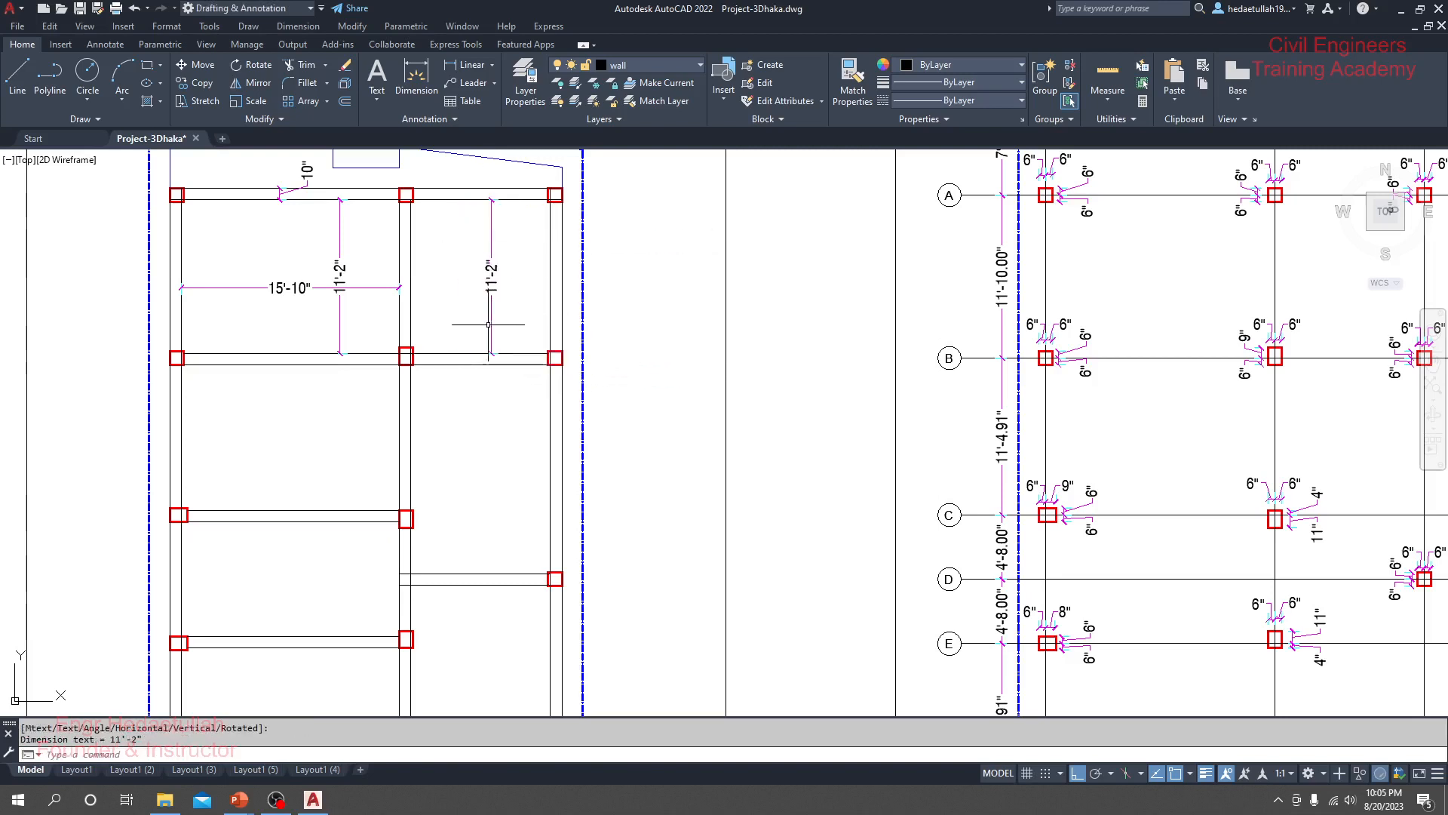
key(Return)
click(410, 235)
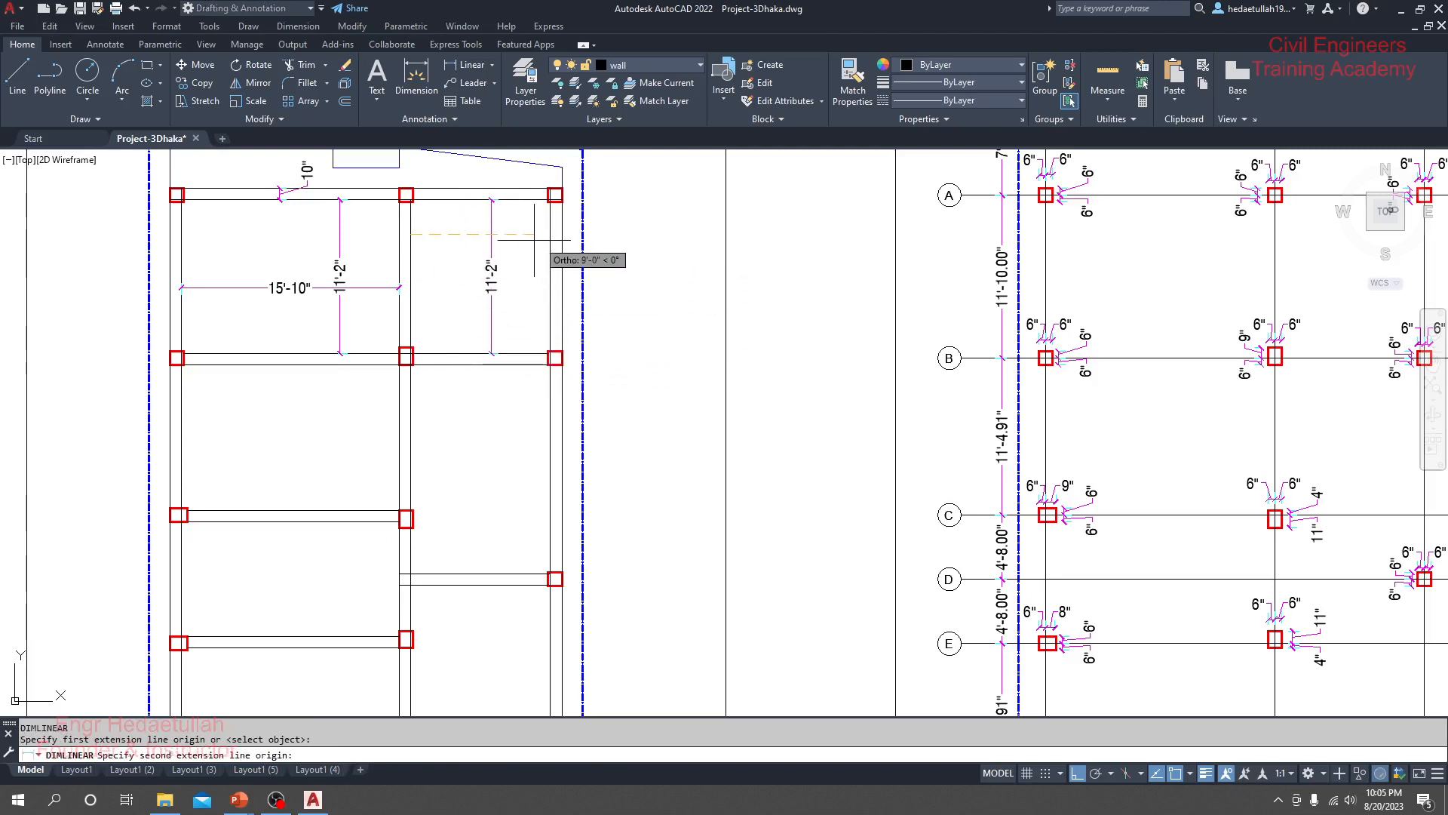
click(549, 234)
click(550, 235)
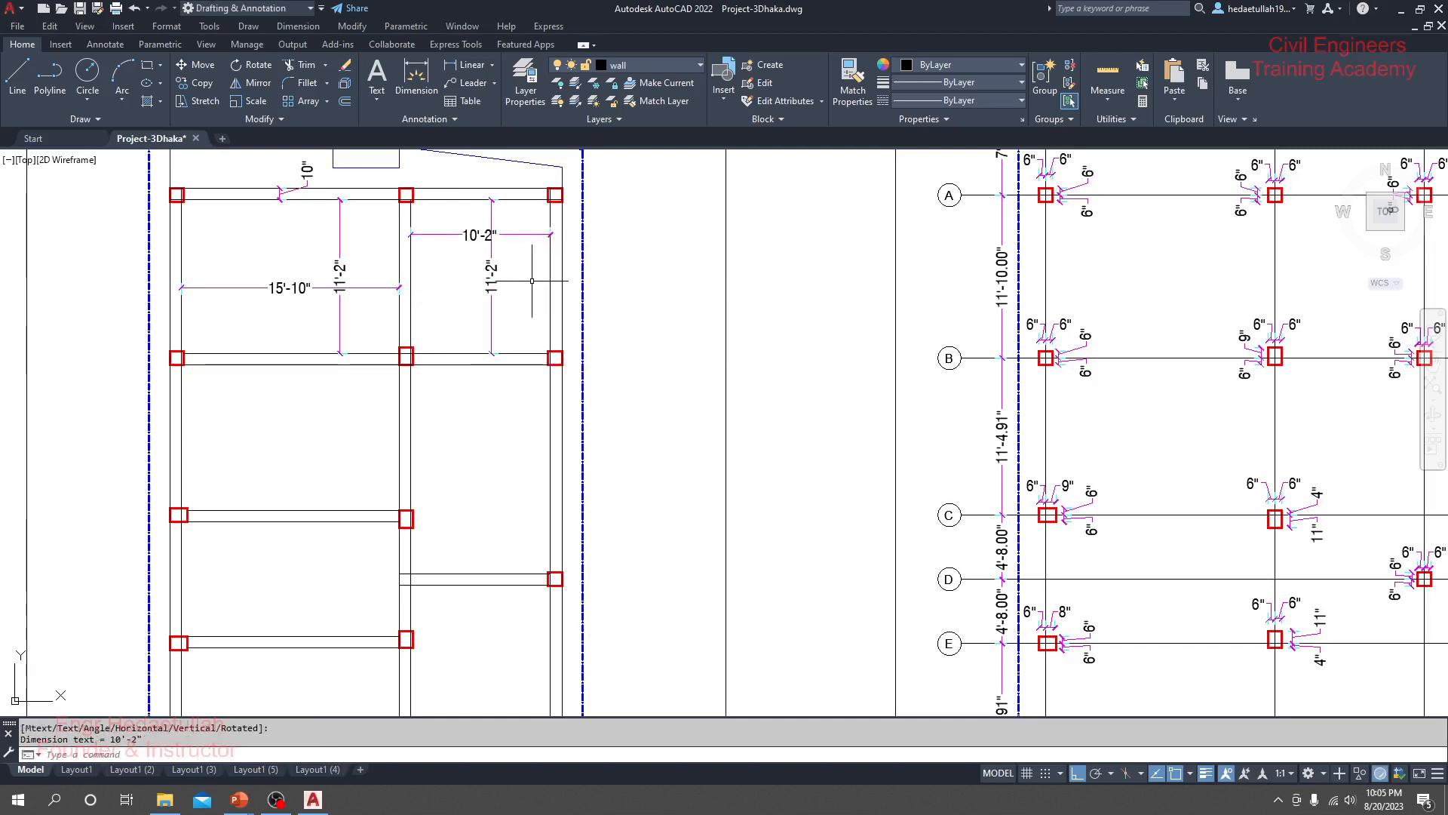
Dimension the horizontal and vertical clear spans of the second slab panel down in the right-hand bay.
middle_drag(530, 279, 529, 198)
mouse_move(505, 371)
middle_down()
mouse_move(504, 316)
mouse_move(509, 381)
middle_up()
key(Return)
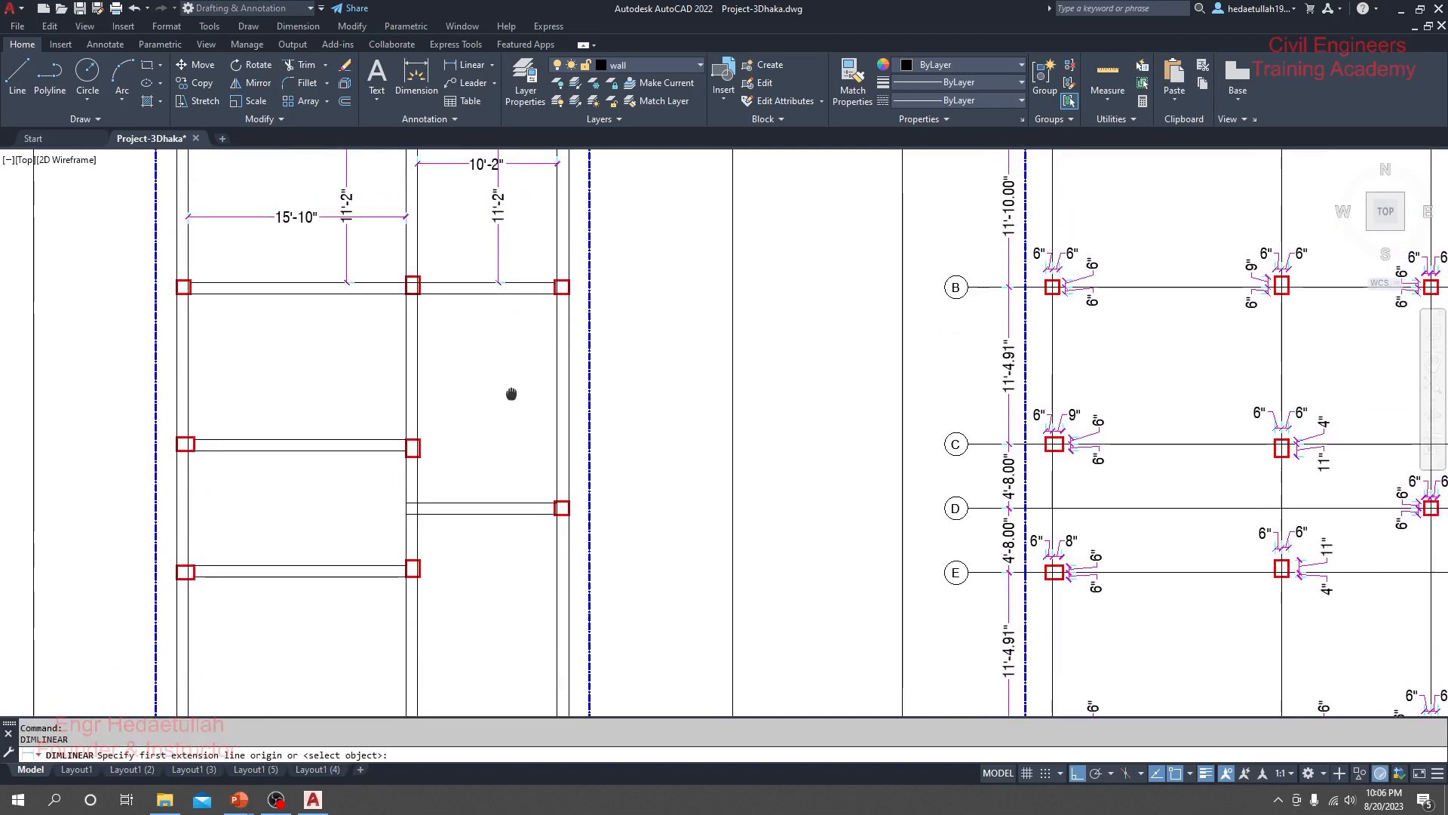
click(416, 359)
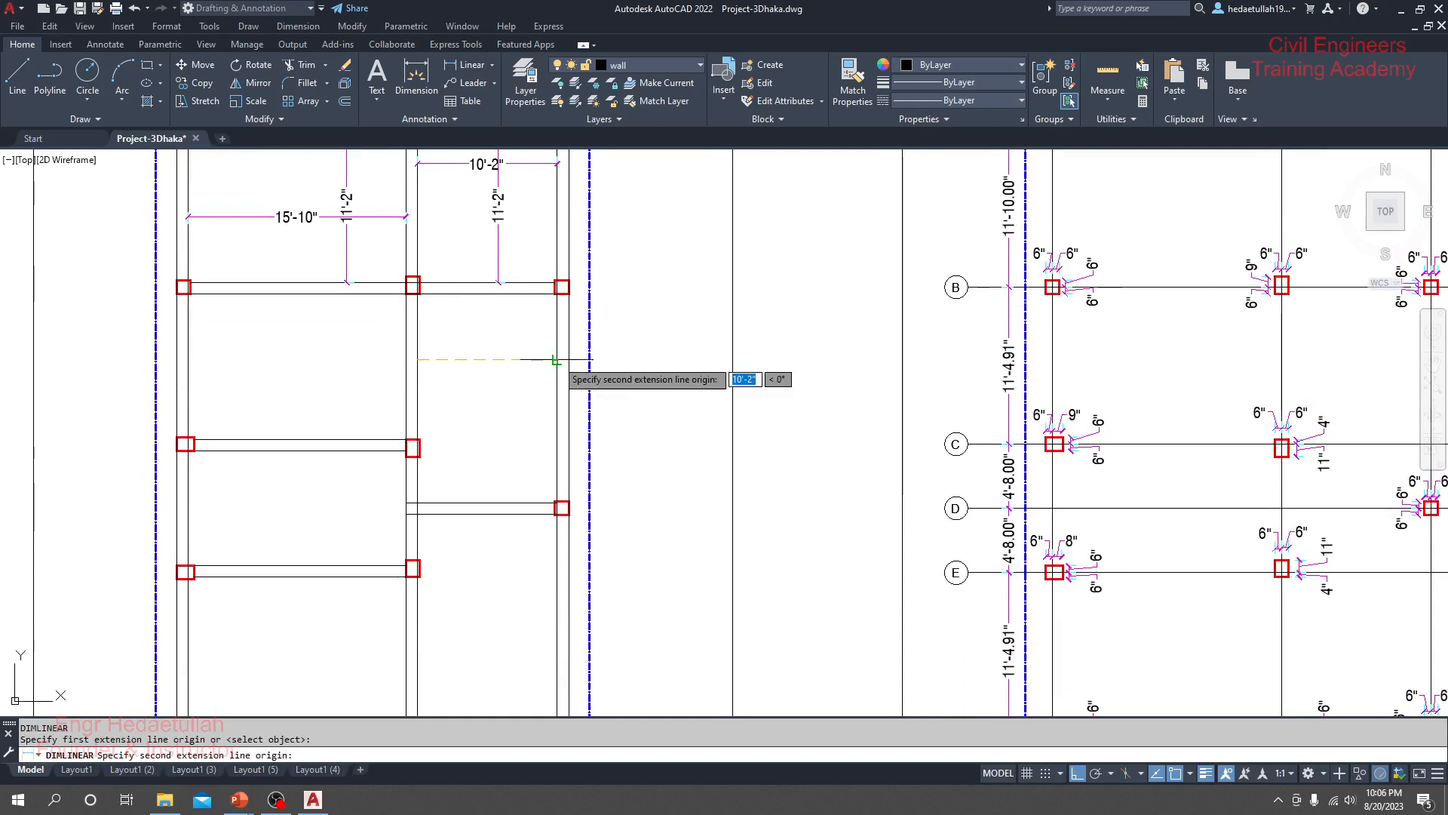
click(559, 360)
click(559, 351)
key(Return)
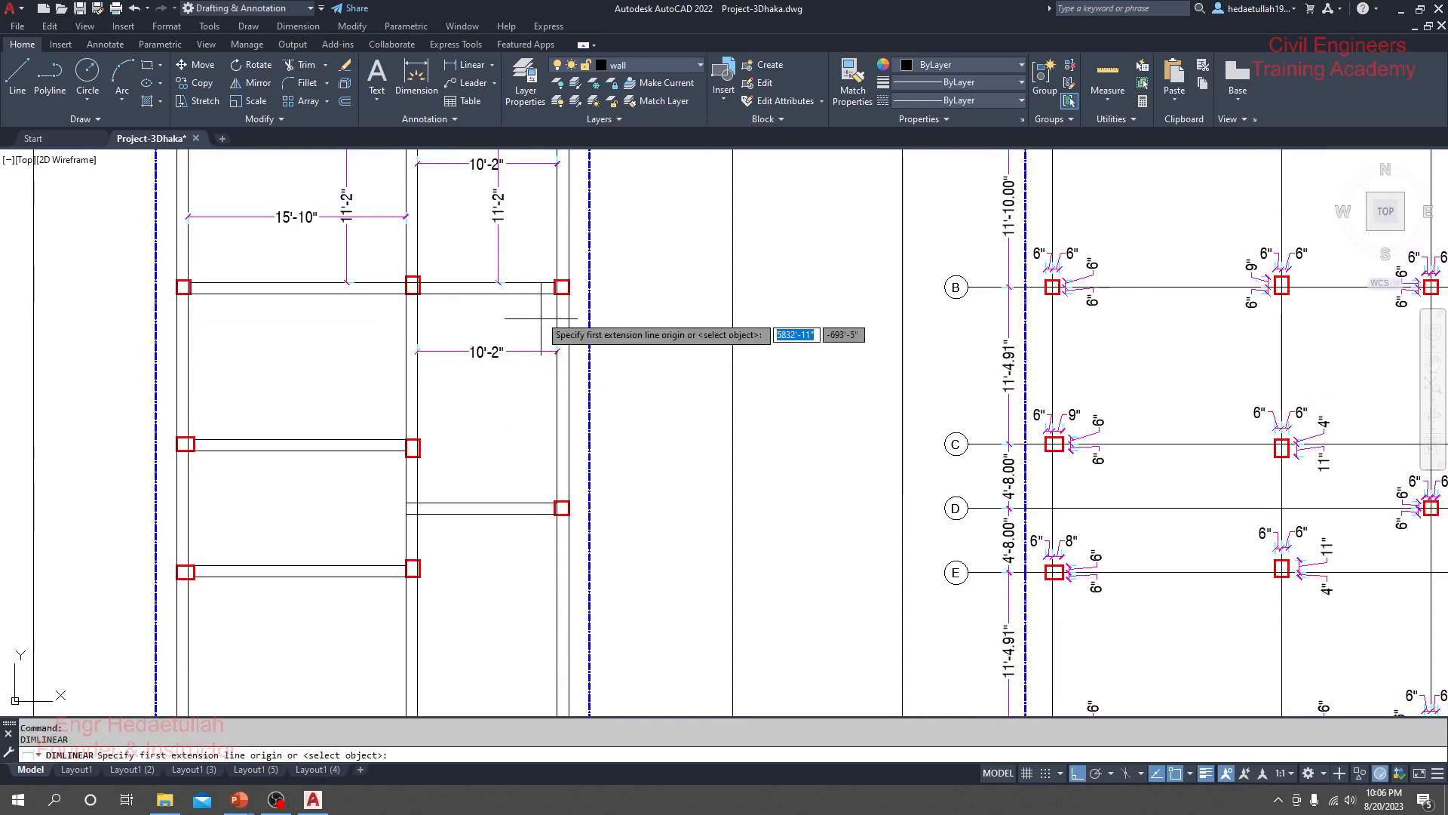
click(534, 294)
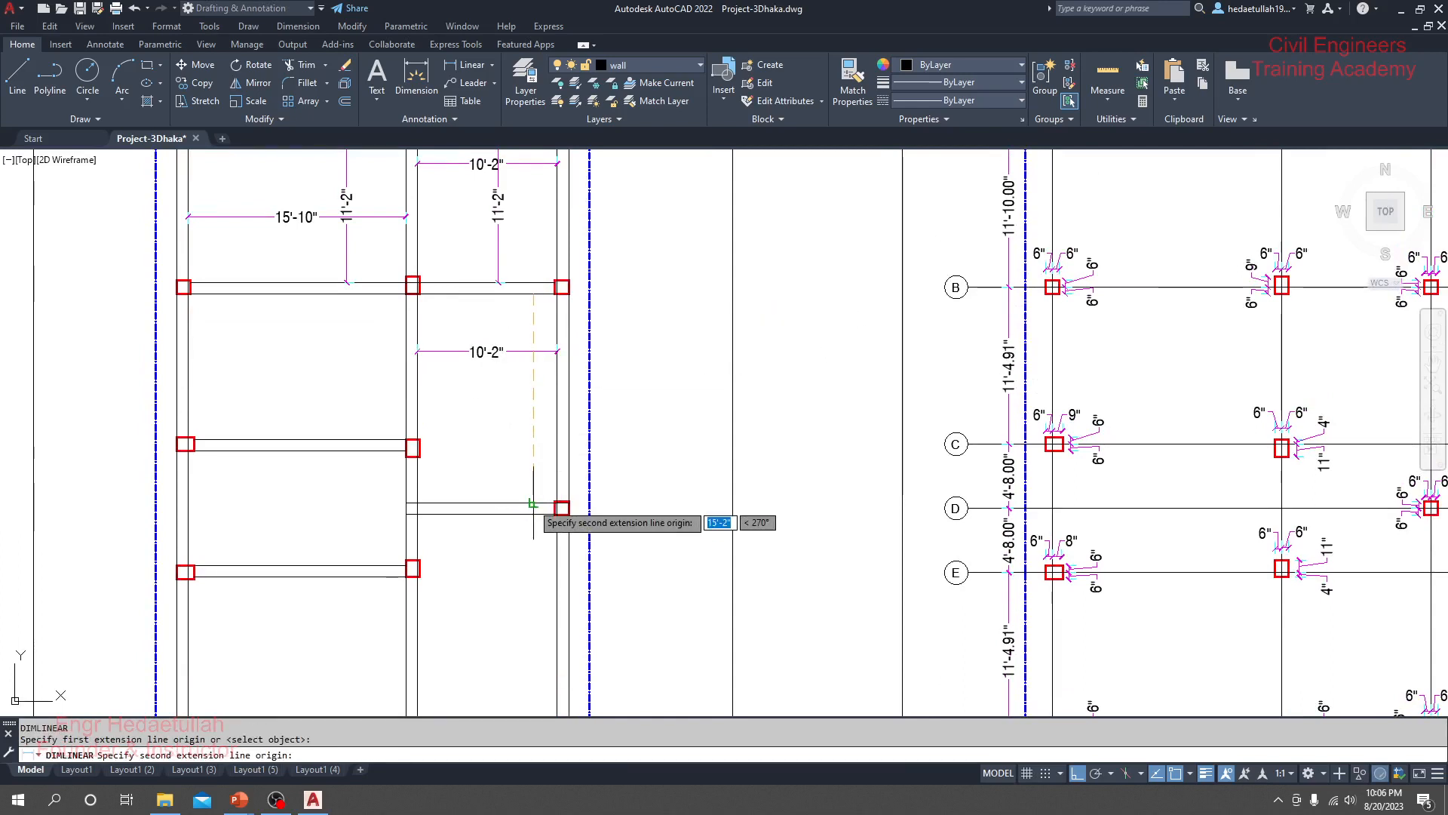
click(522, 512)
click(525, 500)
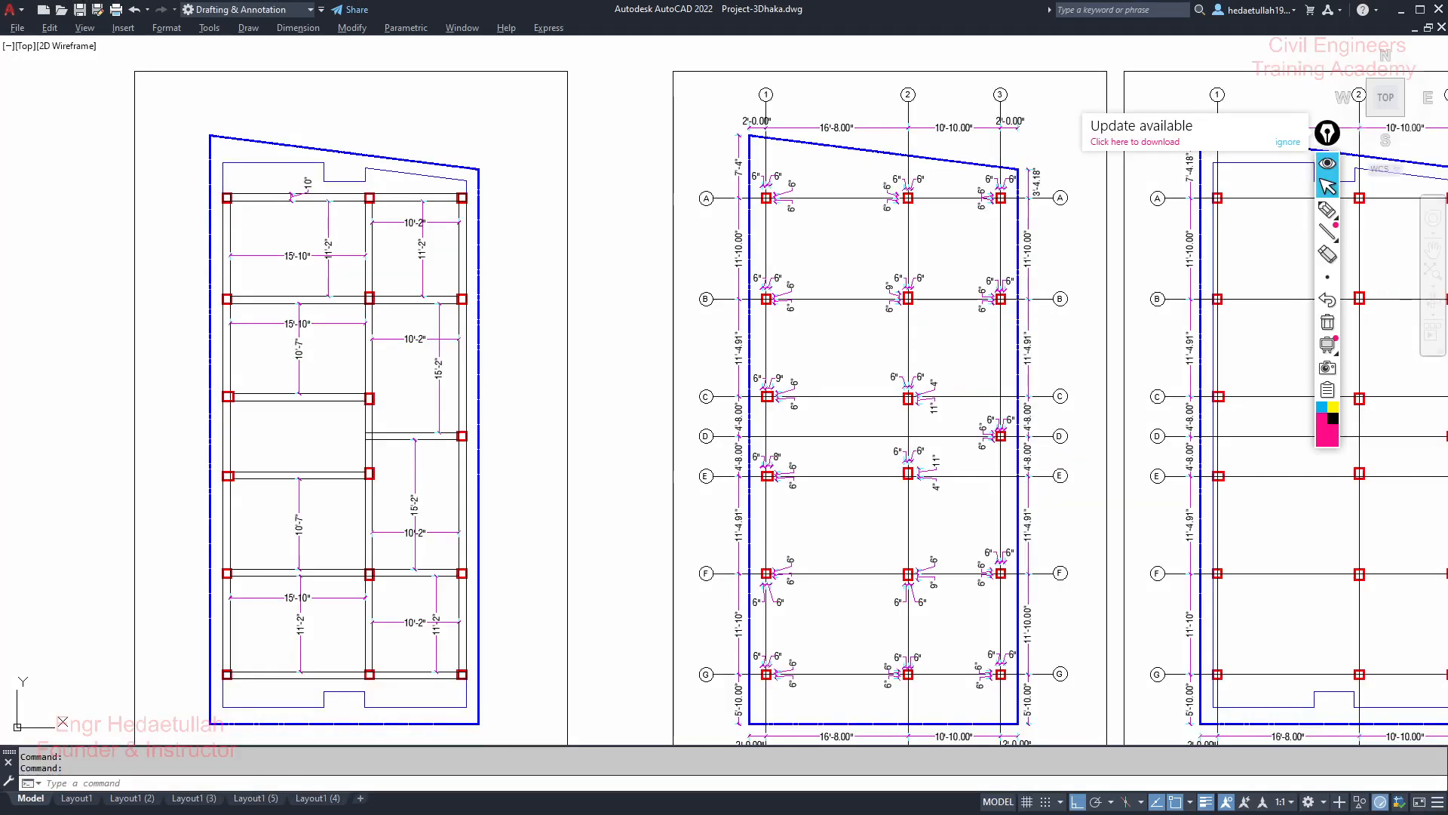
click(1420, 9)
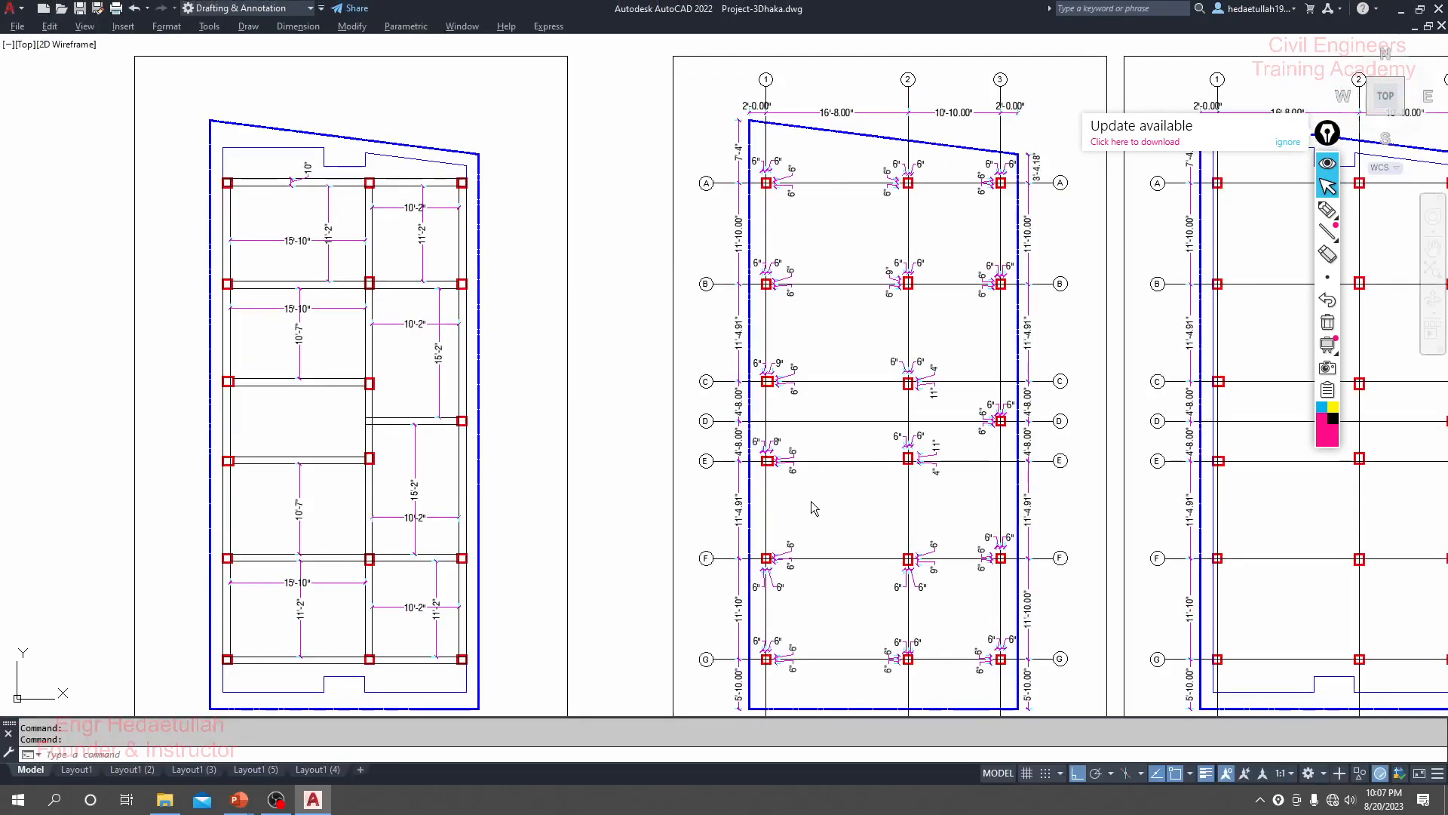
middle_drag(486, 428, 492, 424)
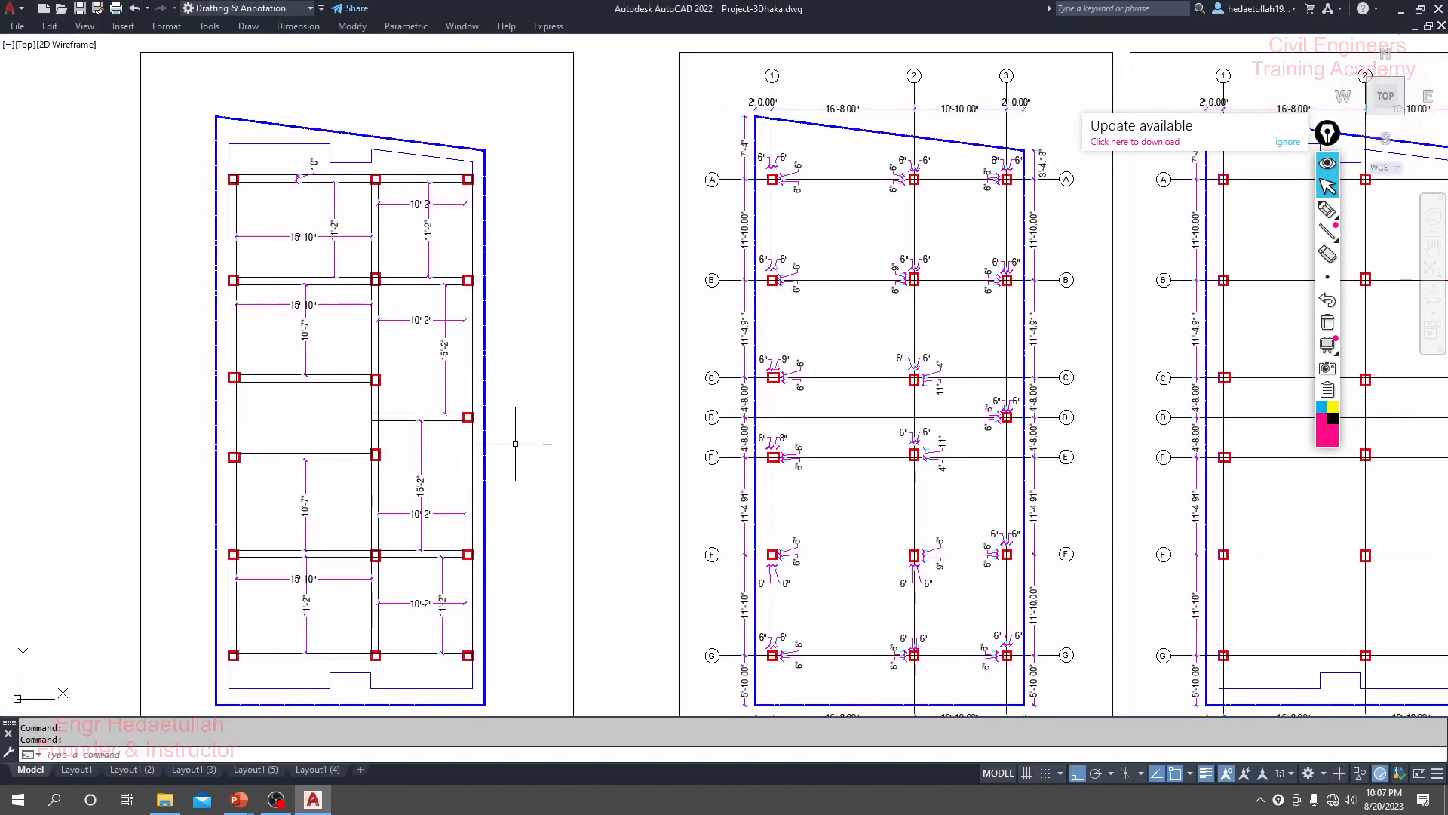
Examine the dimensioned clear spans of the upper slab panels and the overall beam layout plan.
scroll(306, 192, up, 4)
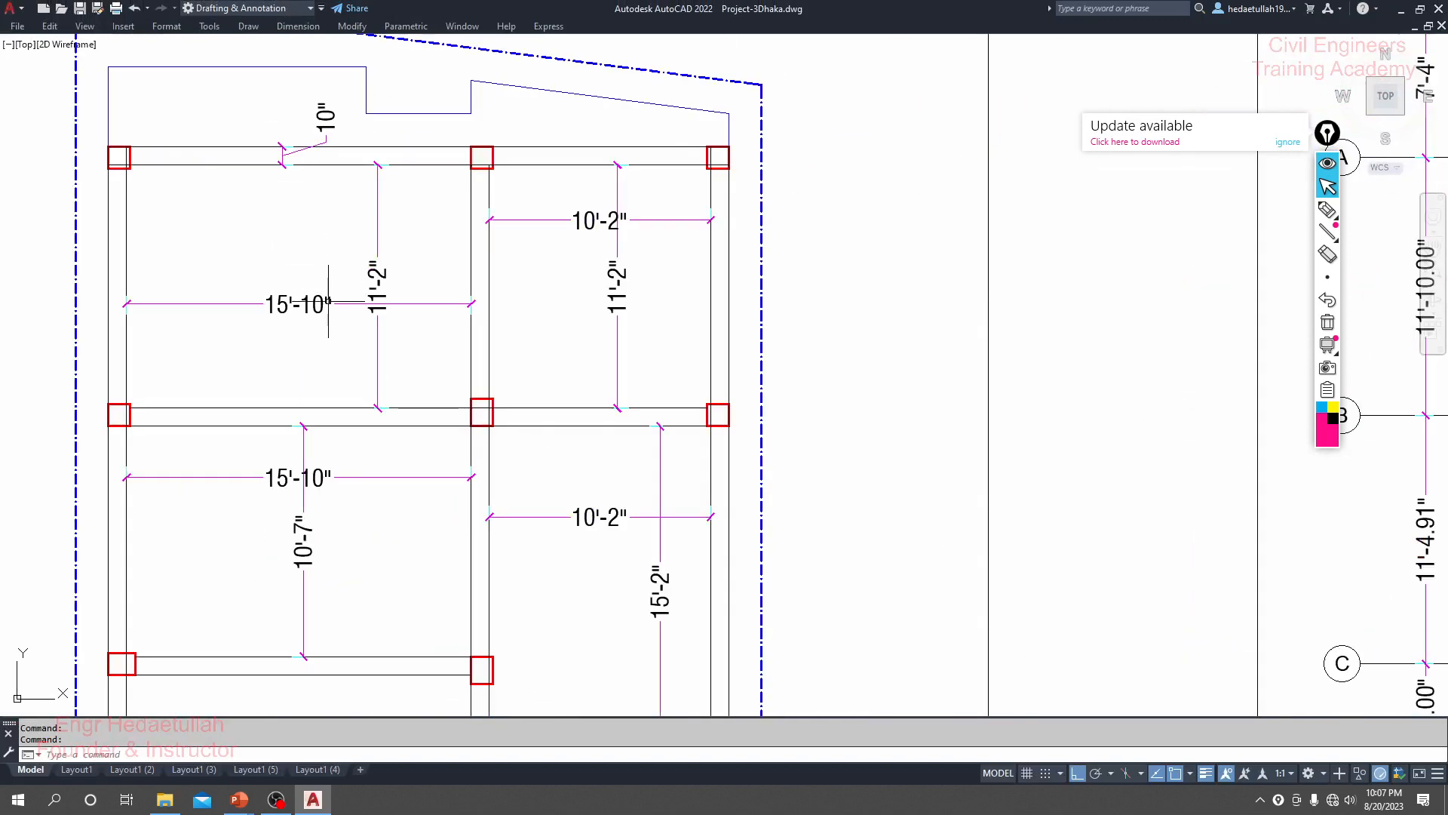
scroll(301, 306, down, 2)
middle_drag(499, 324, 494, 313)
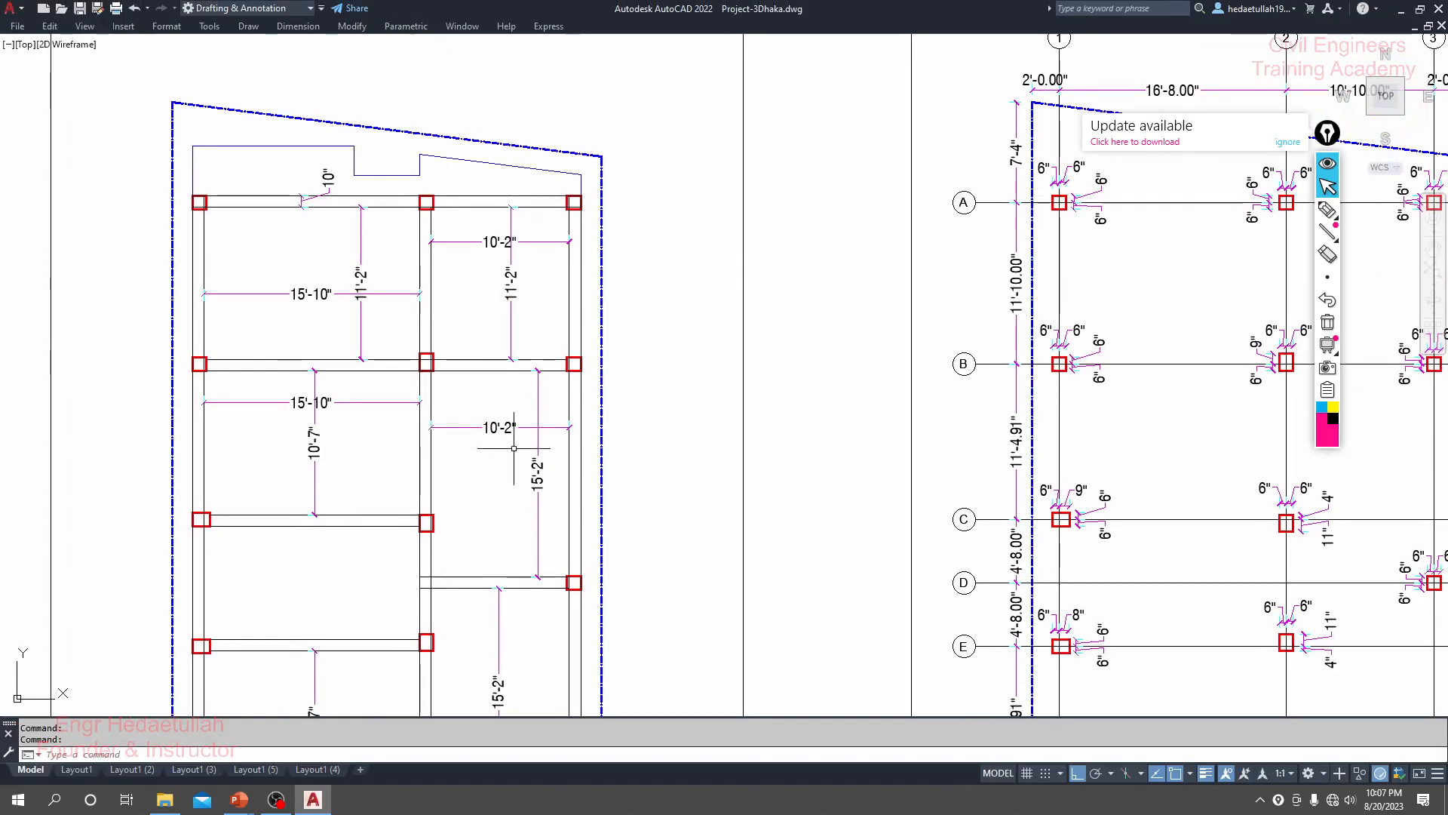
click(538, 475)
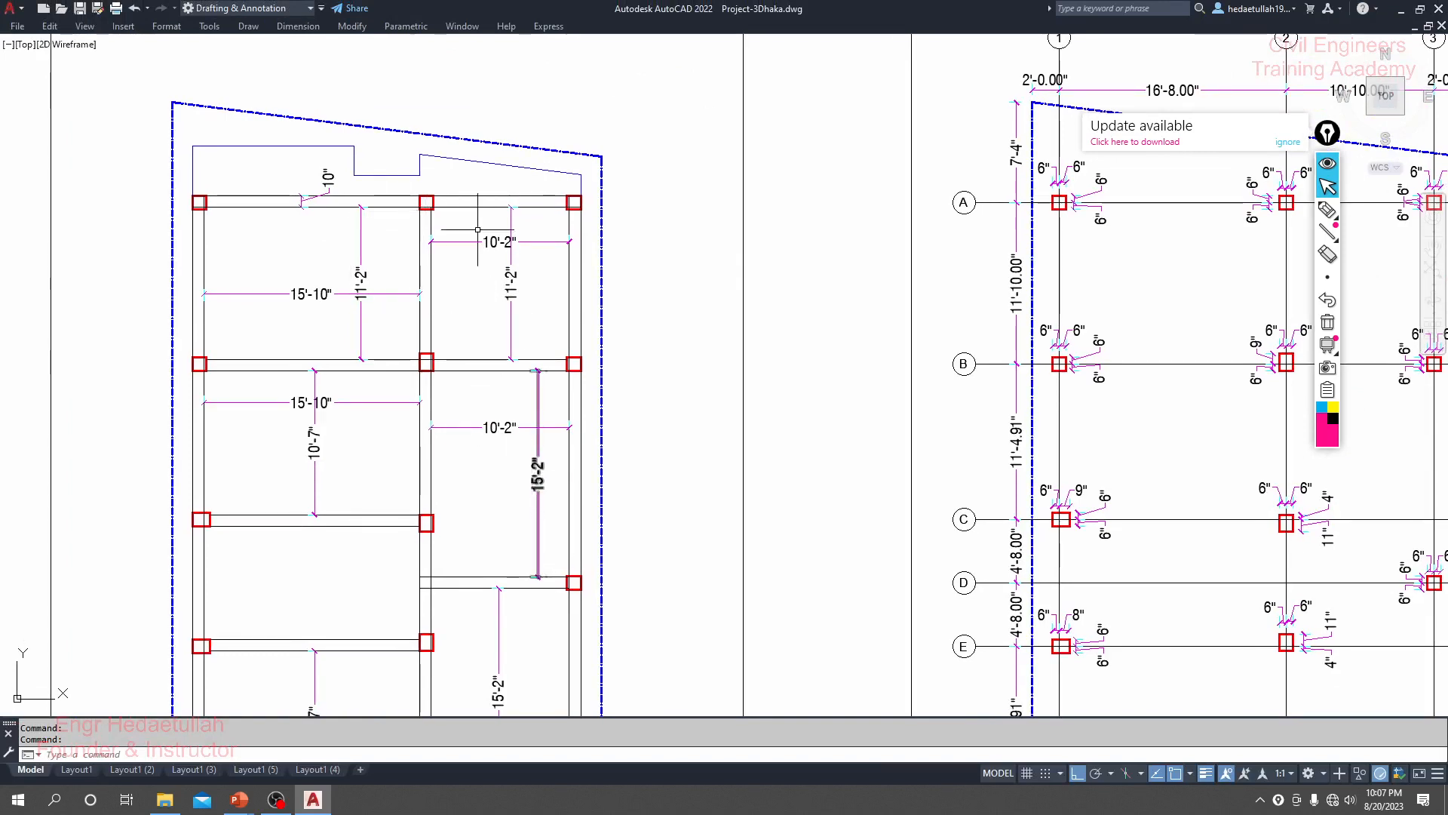
scroll(406, 458, down, 2)
mouse_move(406, 458)
middle_down()
mouse_move(395, 315)
mouse_move(394, 329)
middle_up()
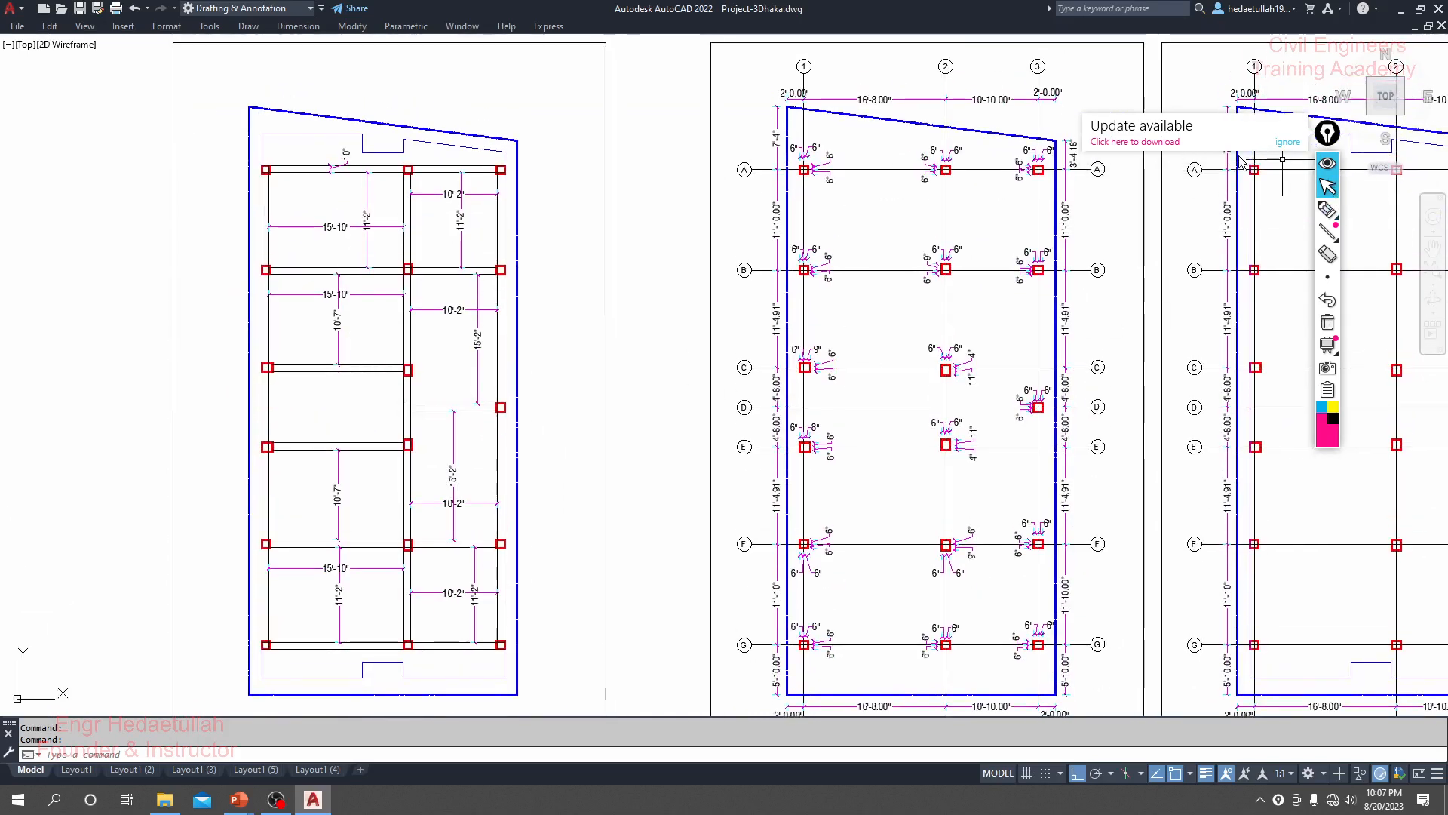
Dismiss the annotation tool's update notice and close the upgrade web page.
click(1275, 150)
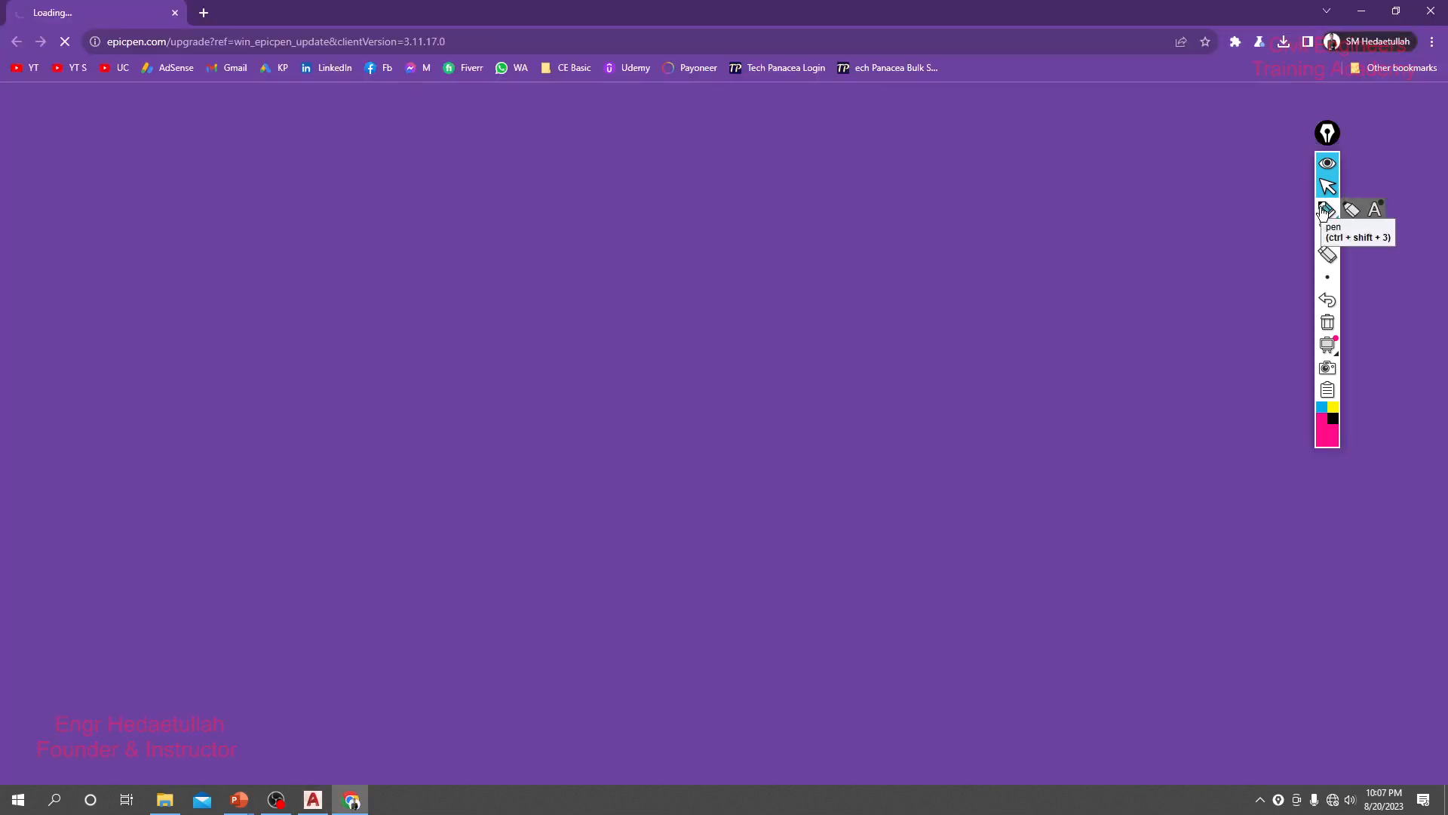
click(1432, 12)
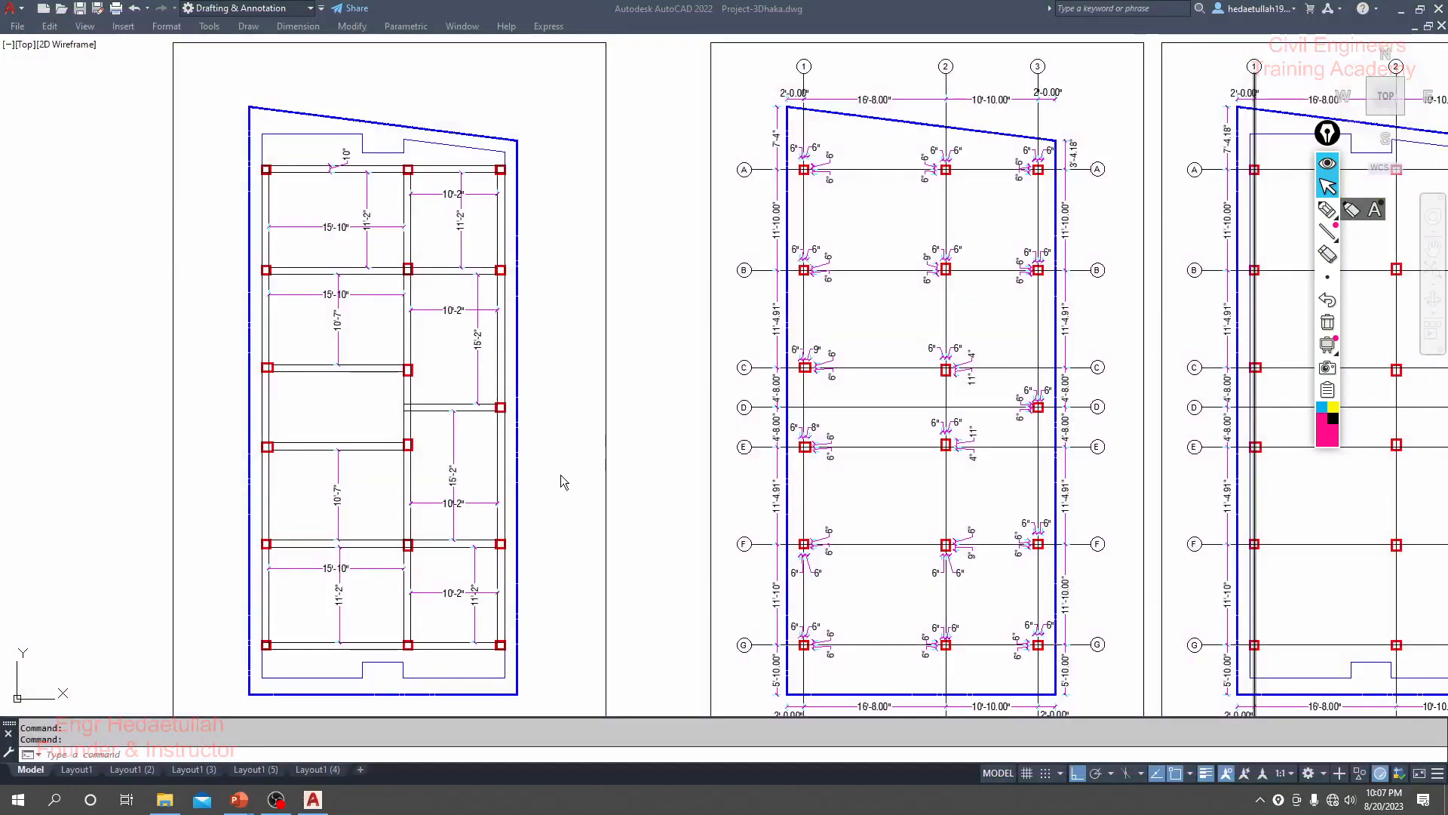
Annotate the upper-left slab panel's shared edges with freehand pen arrows and tick both top panels.
click(1327, 211)
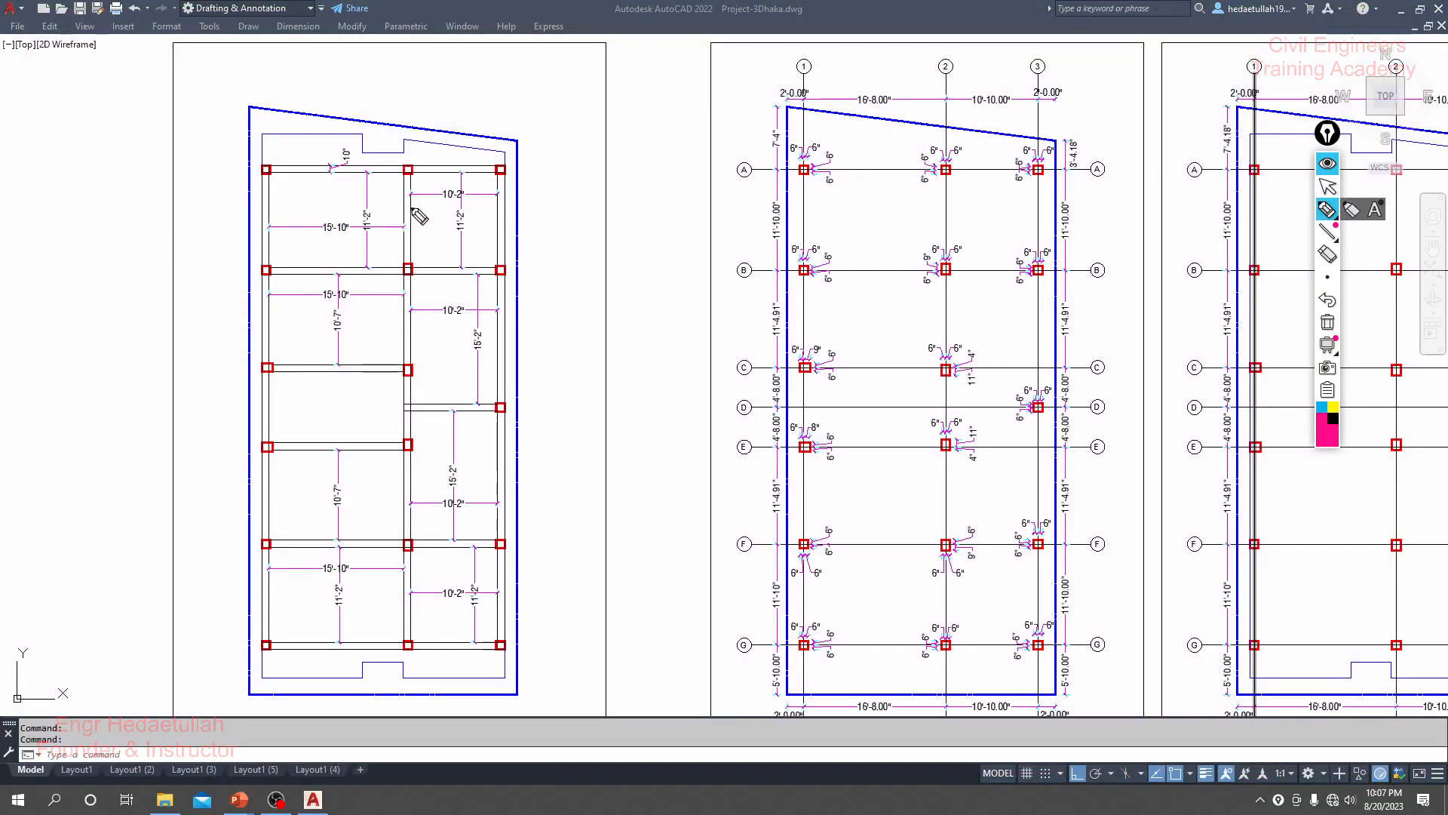
drag(408, 209, 454, 199)
mouse_move(360, 270)
mouse_down()
mouse_move(353, 332)
mouse_move(370, 339)
mouse_up()
drag(330, 163, 316, 156)
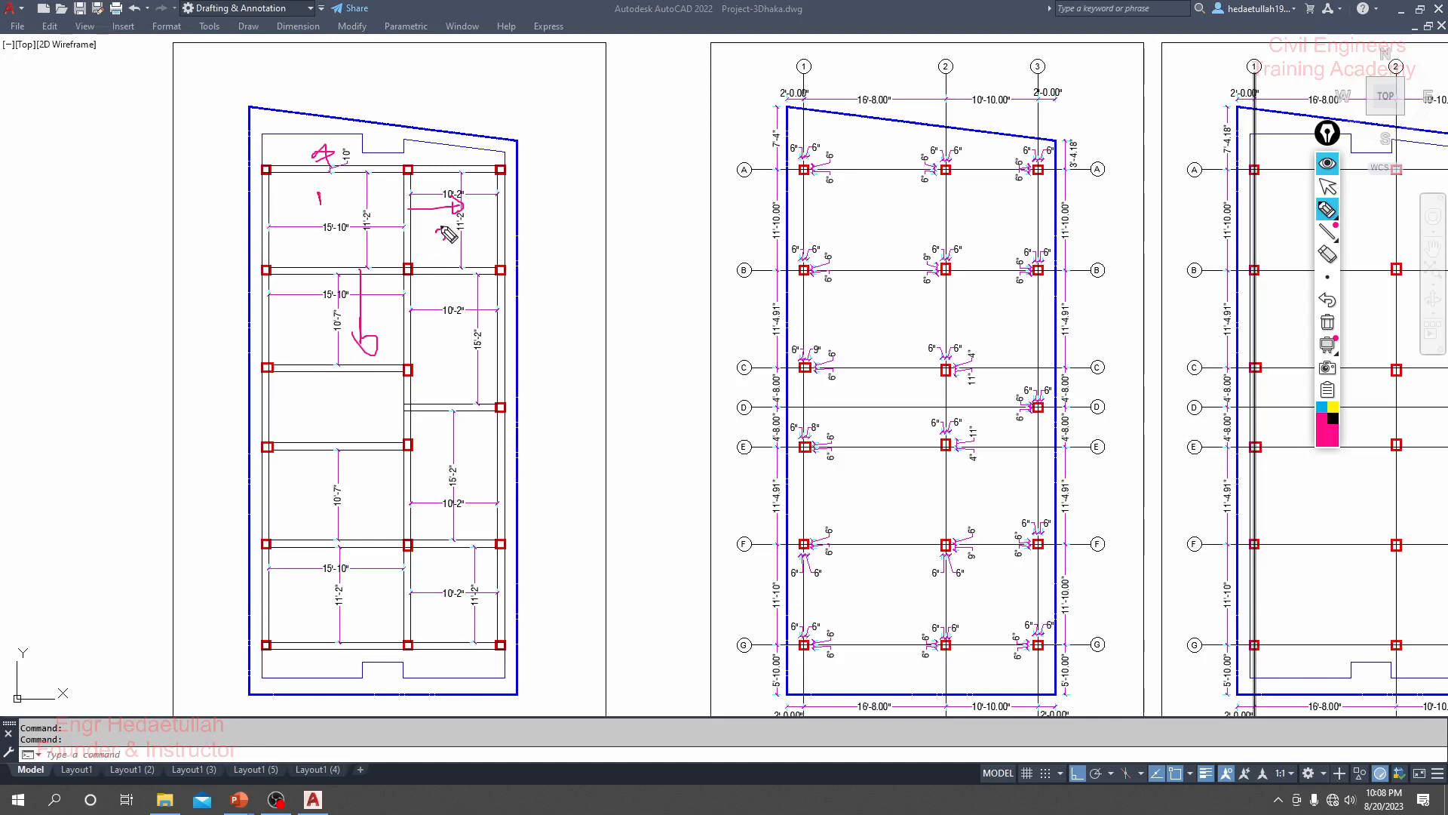
drag(318, 193, 356, 189)
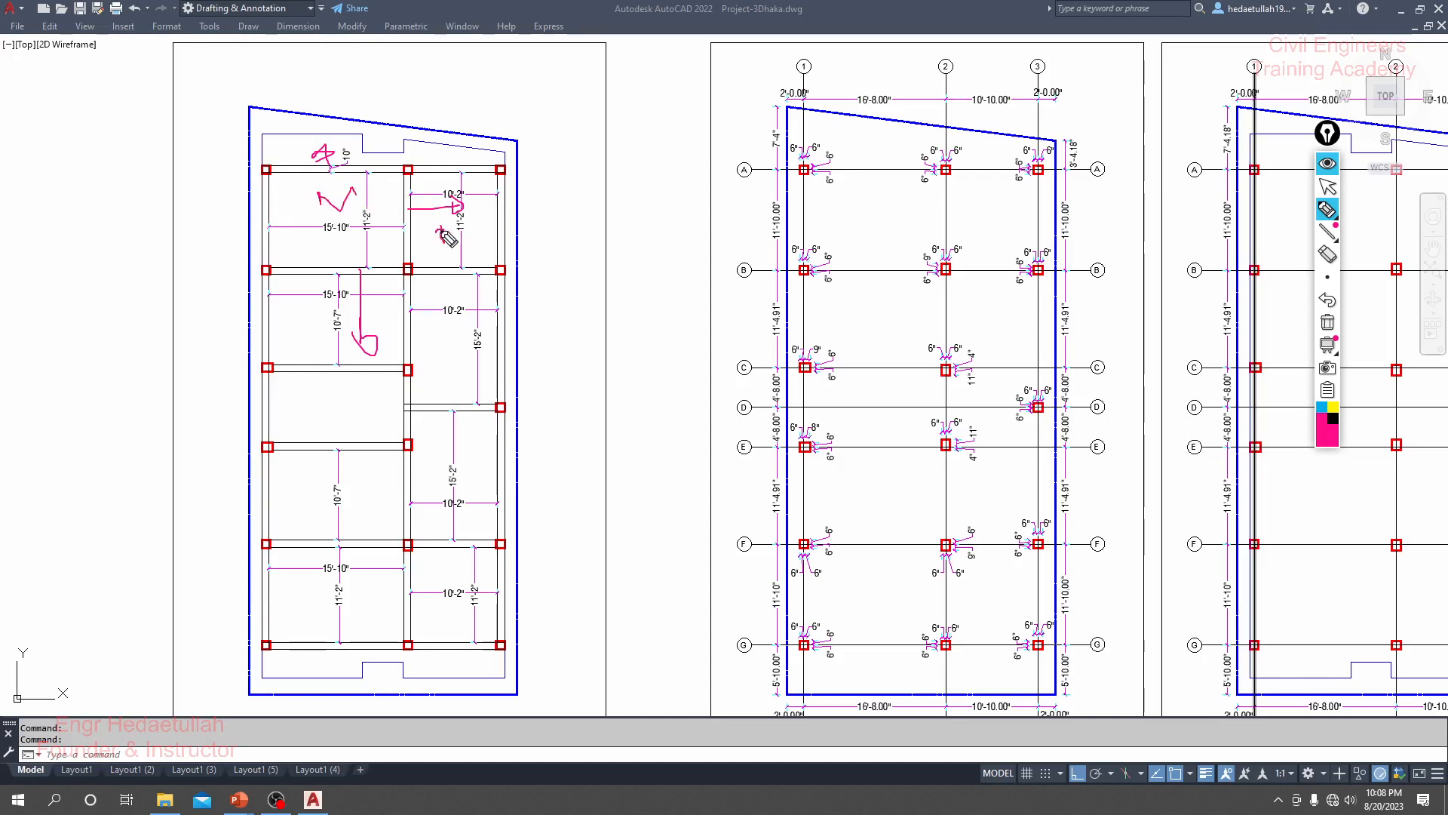
drag(439, 231, 474, 230)
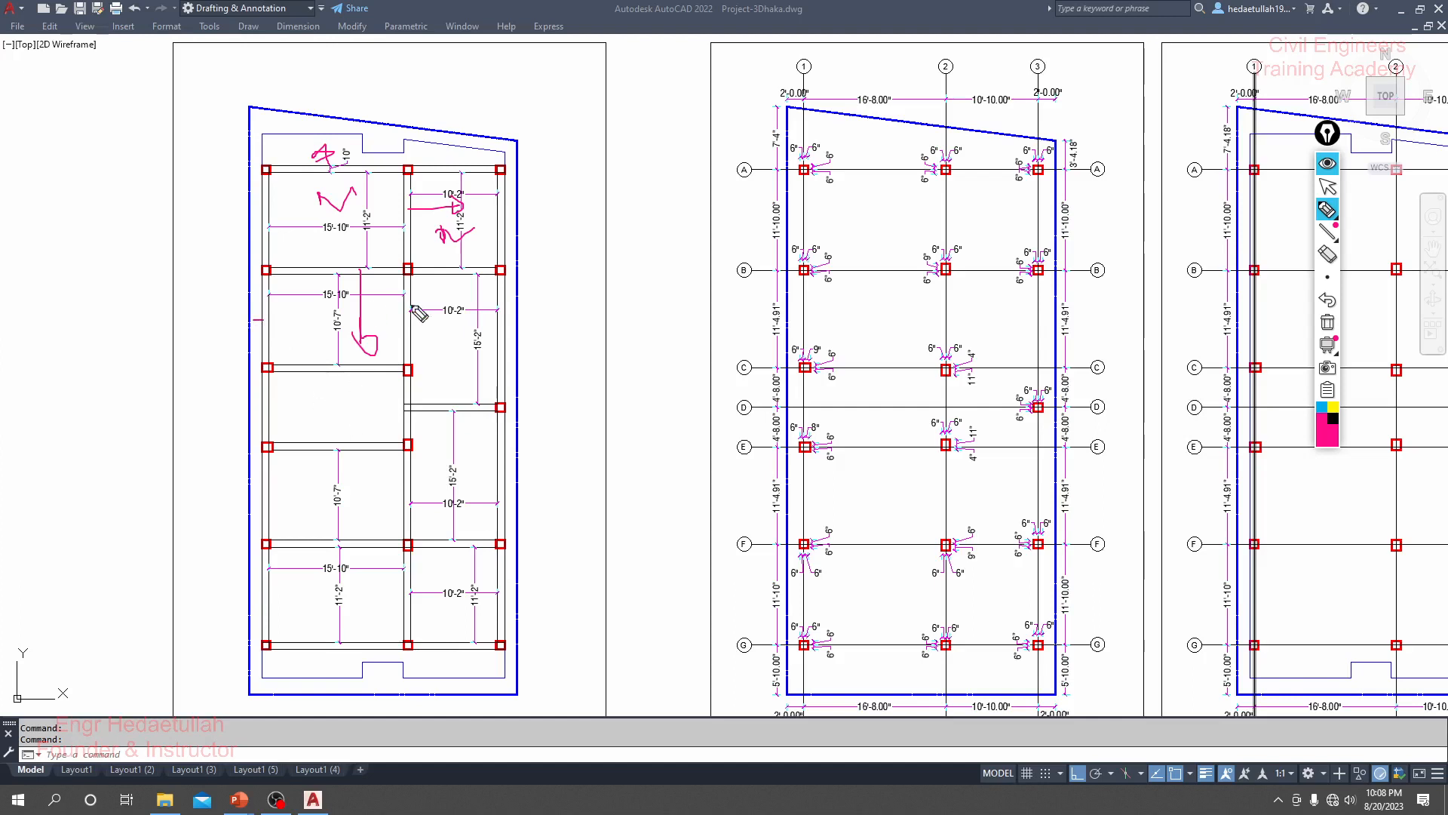
Annotate the second left-hand slab panel with freehand pen strokes across its edges and a tick mark.
drag(404, 320, 423, 323)
drag(337, 277, 336, 235)
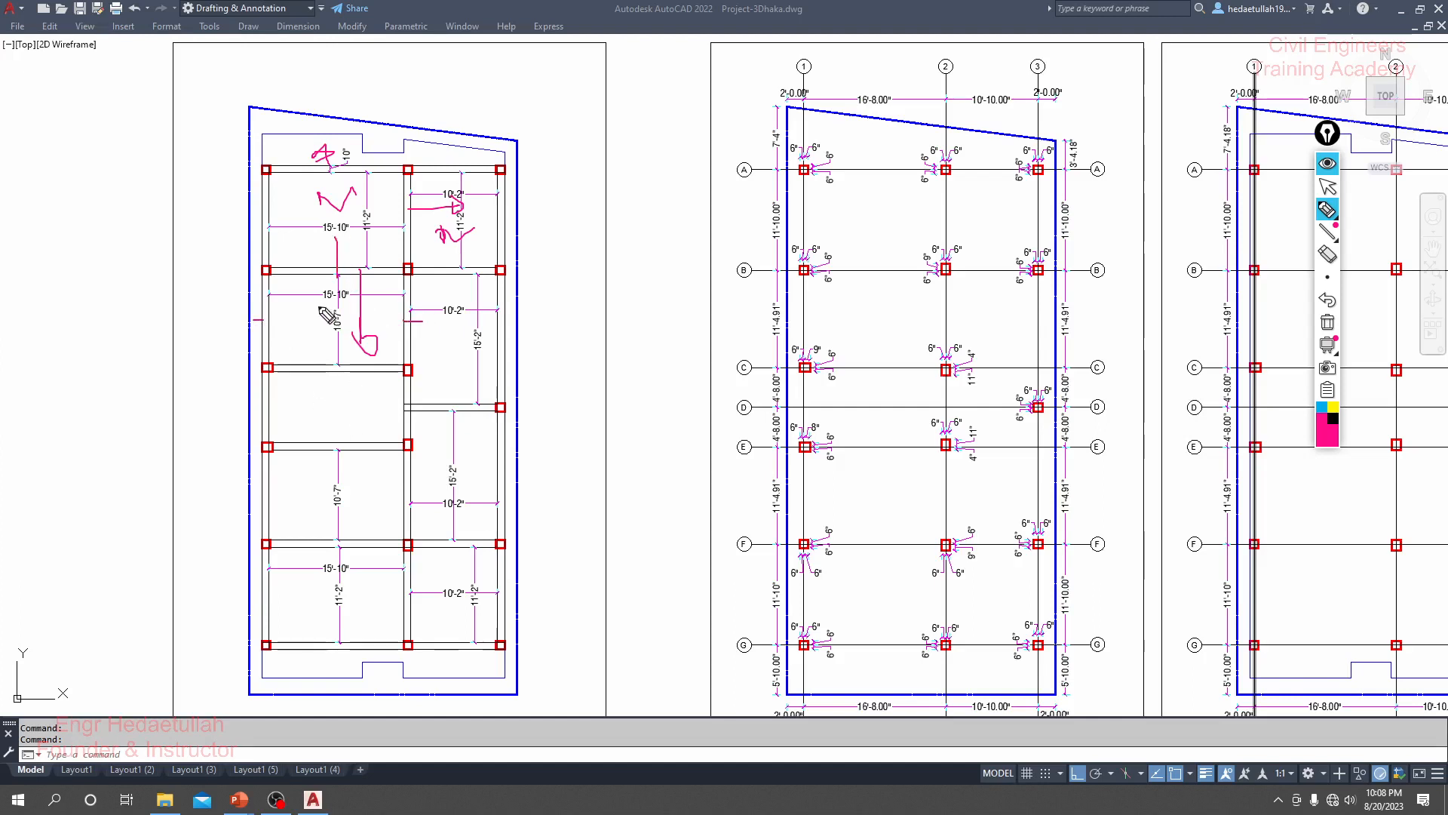
drag(321, 300, 335, 296)
drag(422, 322, 361, 322)
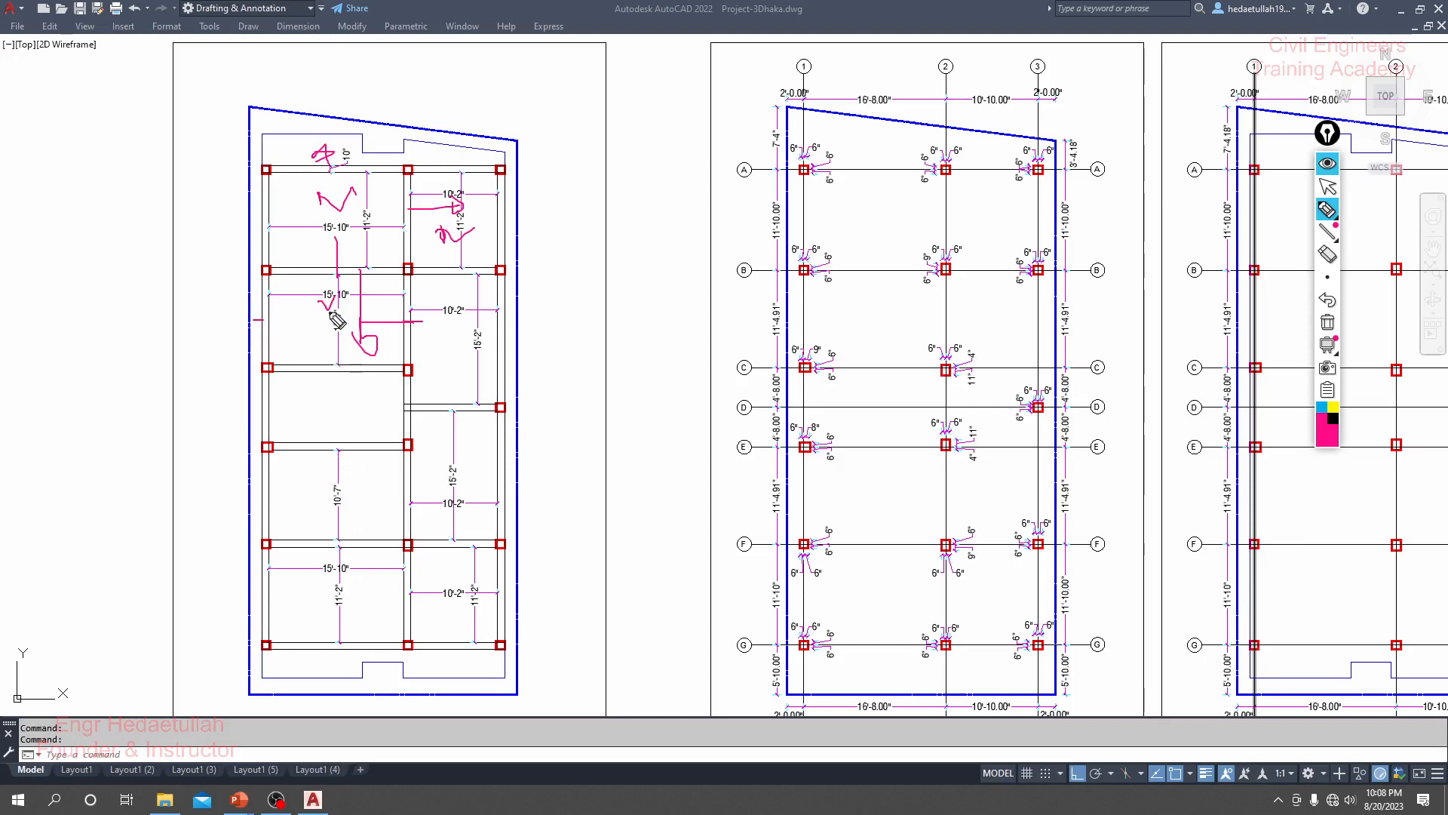
Cross out the undimensioned middle-left panel and underline its lower beam with the pen, then clear all annotations.
drag(293, 450, 397, 447)
drag(352, 387, 330, 442)
drag(317, 391, 360, 414)
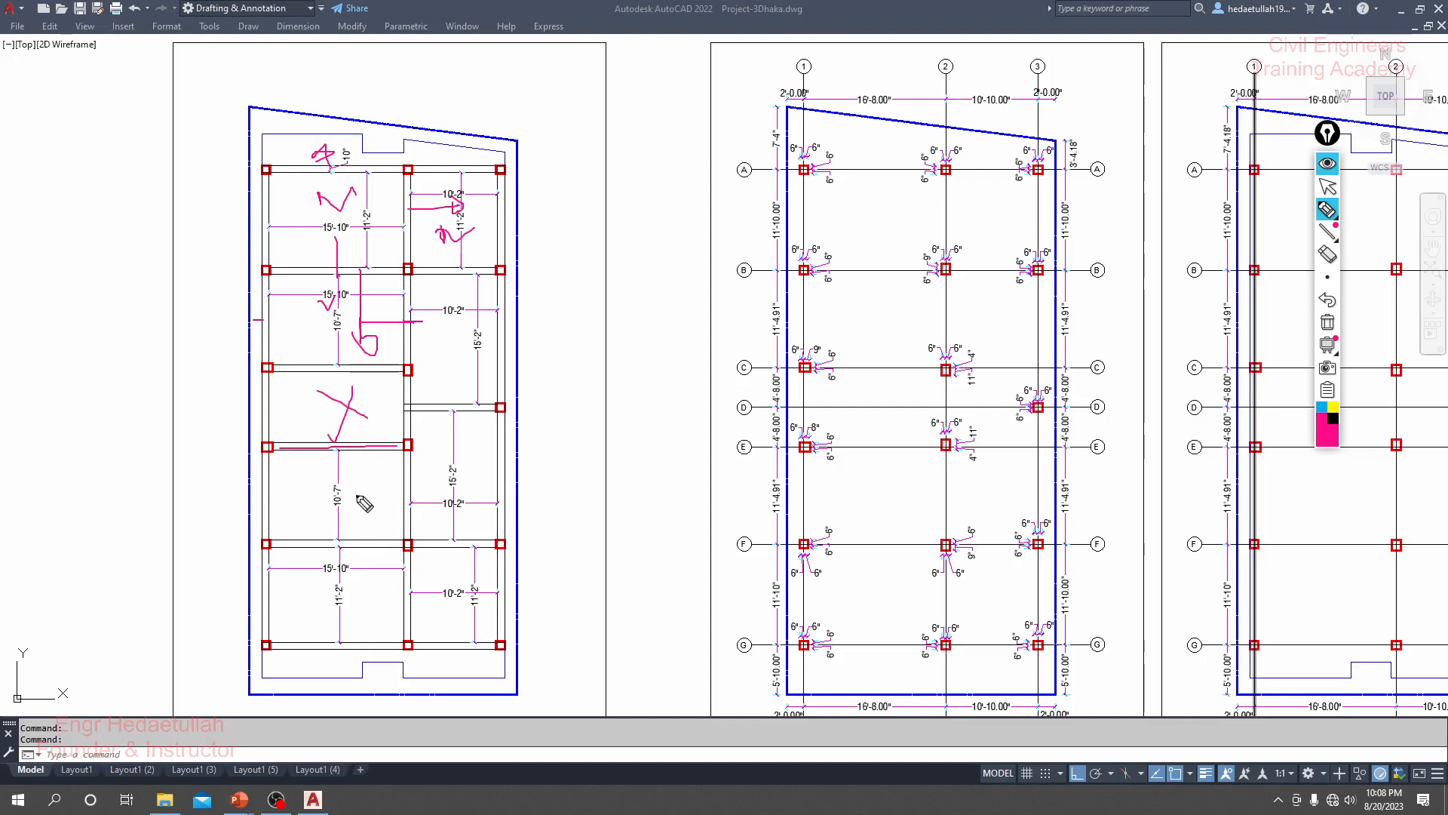
drag(300, 324, 300, 344)
drag(301, 500, 302, 508)
click(1328, 322)
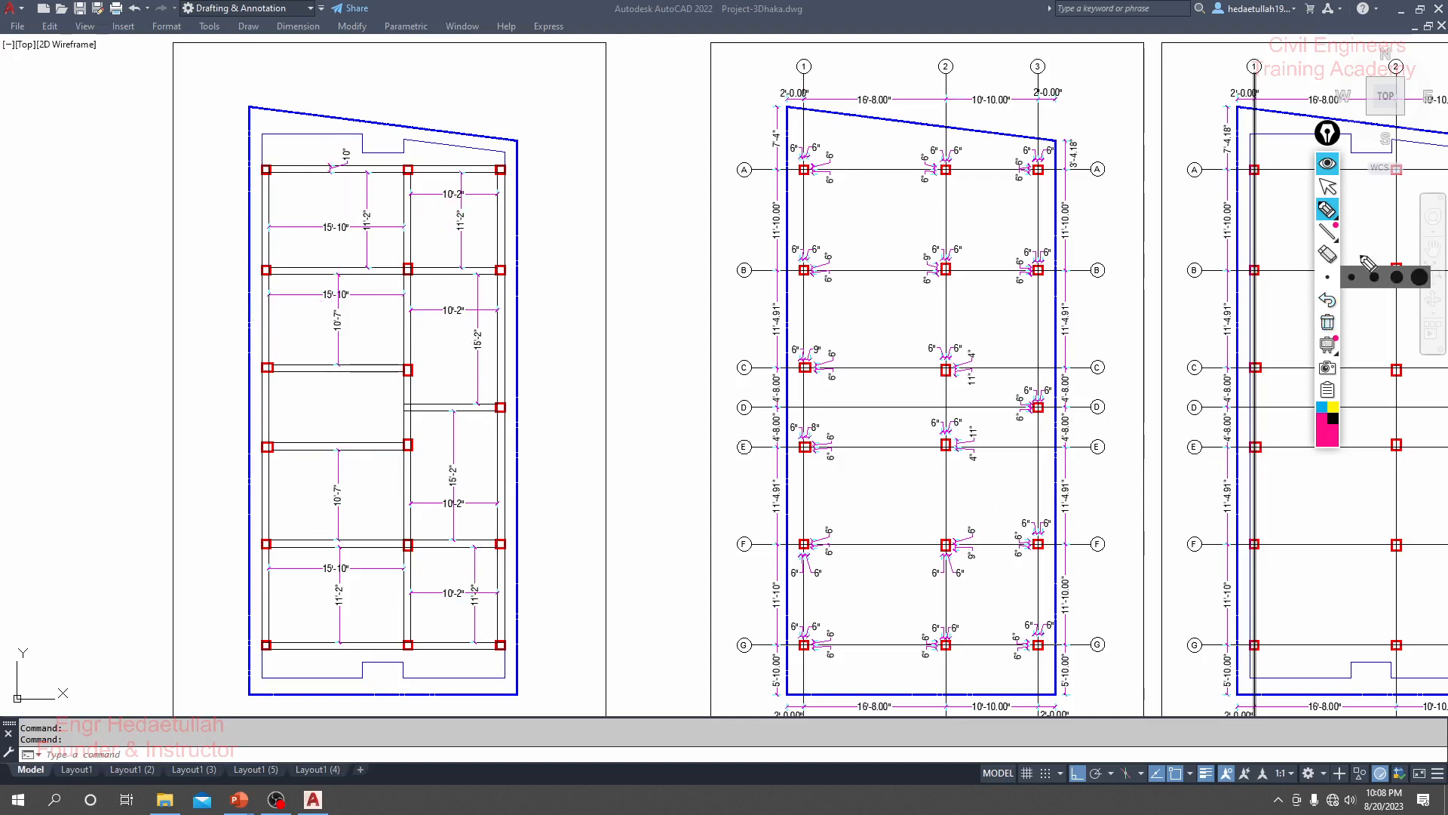
click(1328, 186)
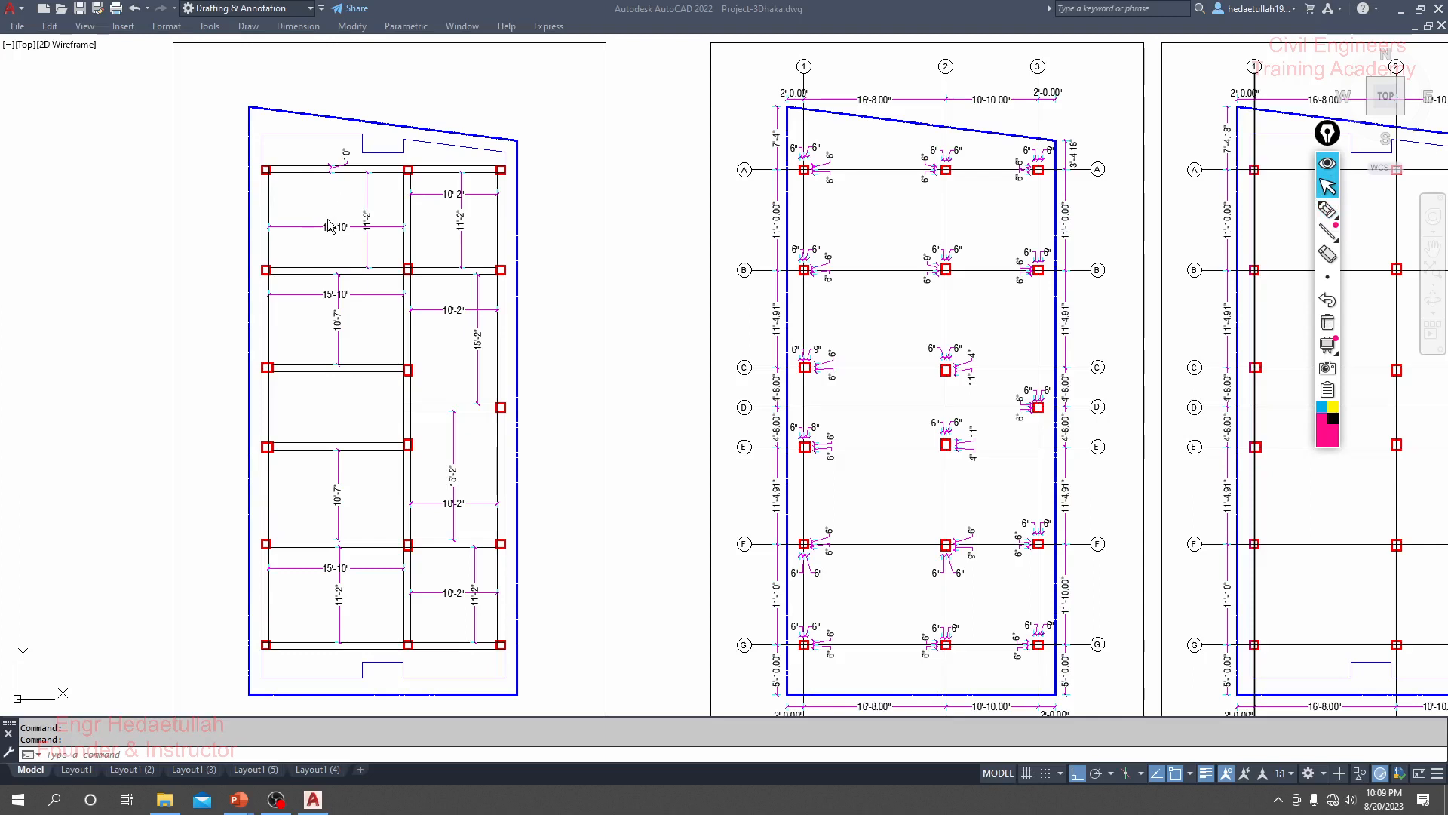
Trace the upper-left panel's outer beam and horizontal span with the pen, then clear the annotations.
click(1328, 210)
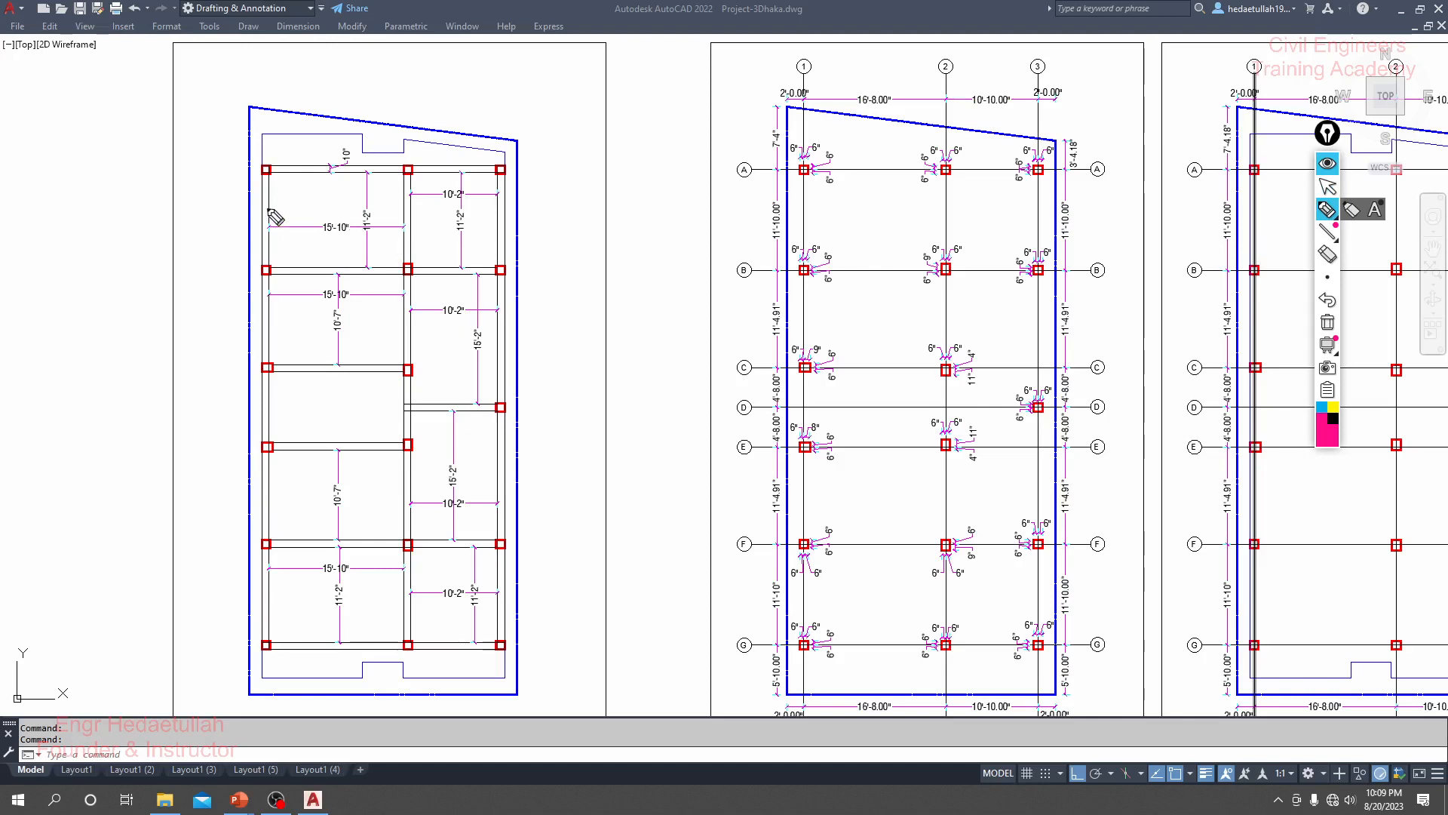
drag(264, 187, 268, 255)
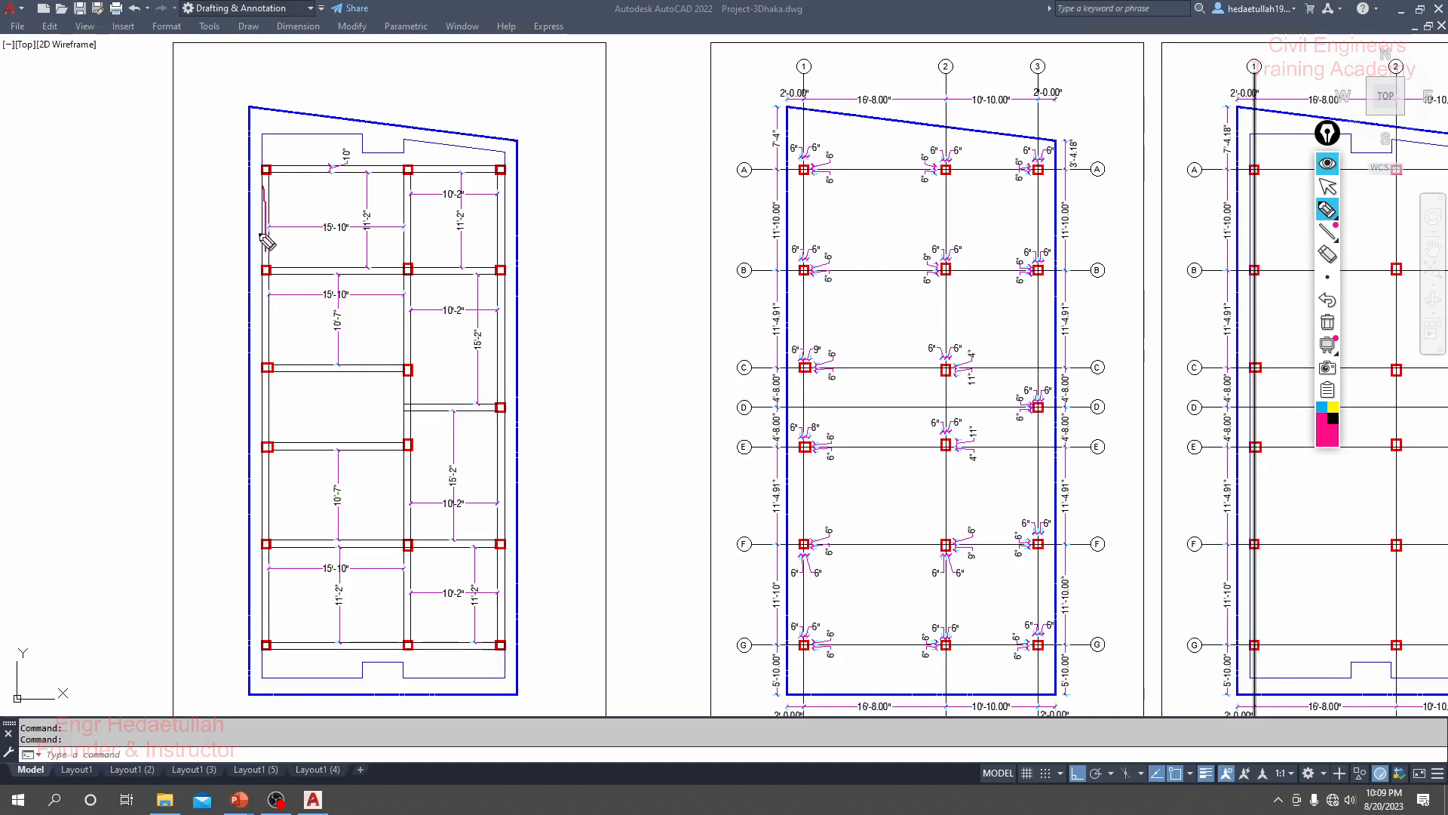
drag(270, 234, 407, 234)
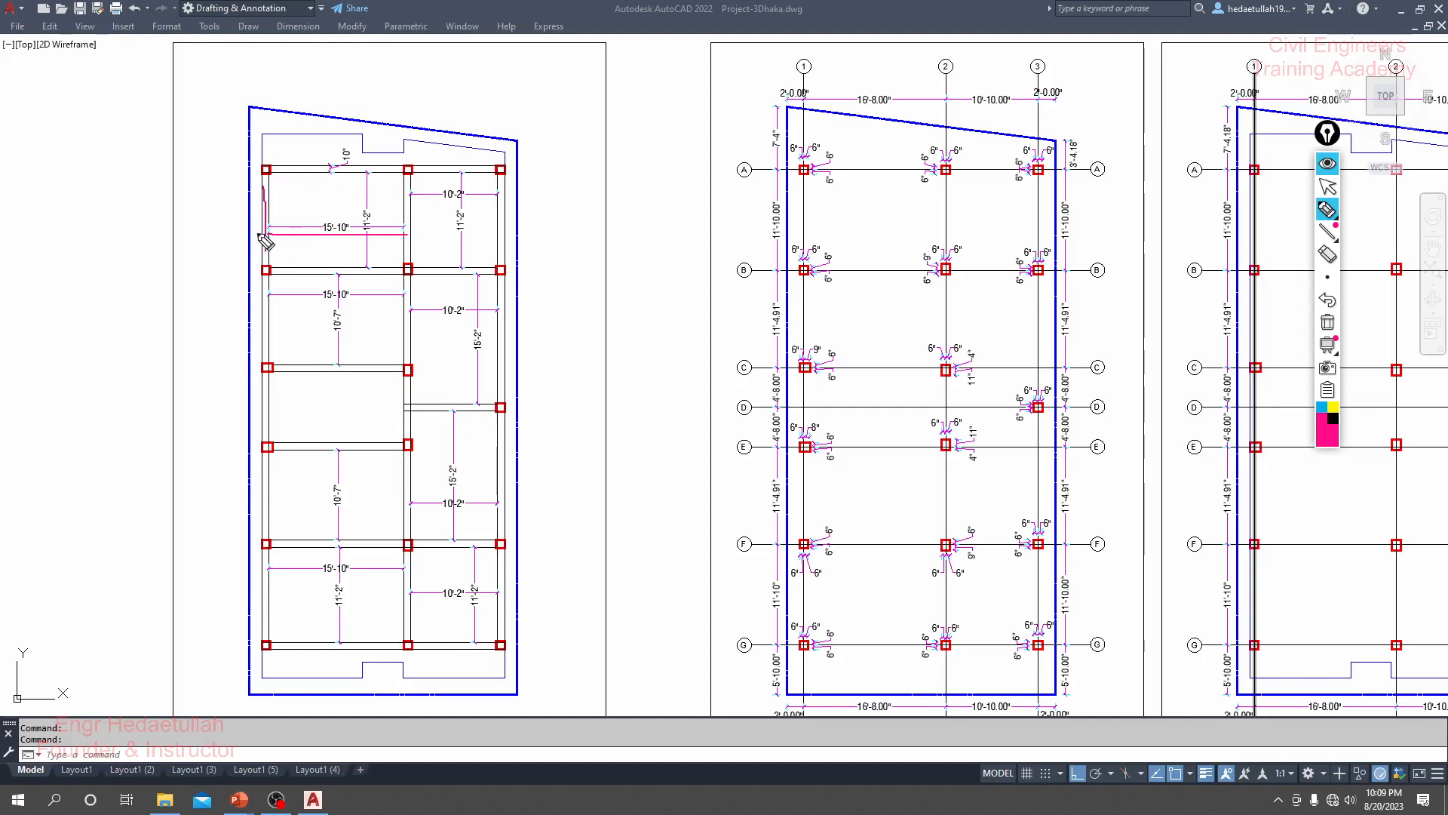
drag(265, 180, 266, 266)
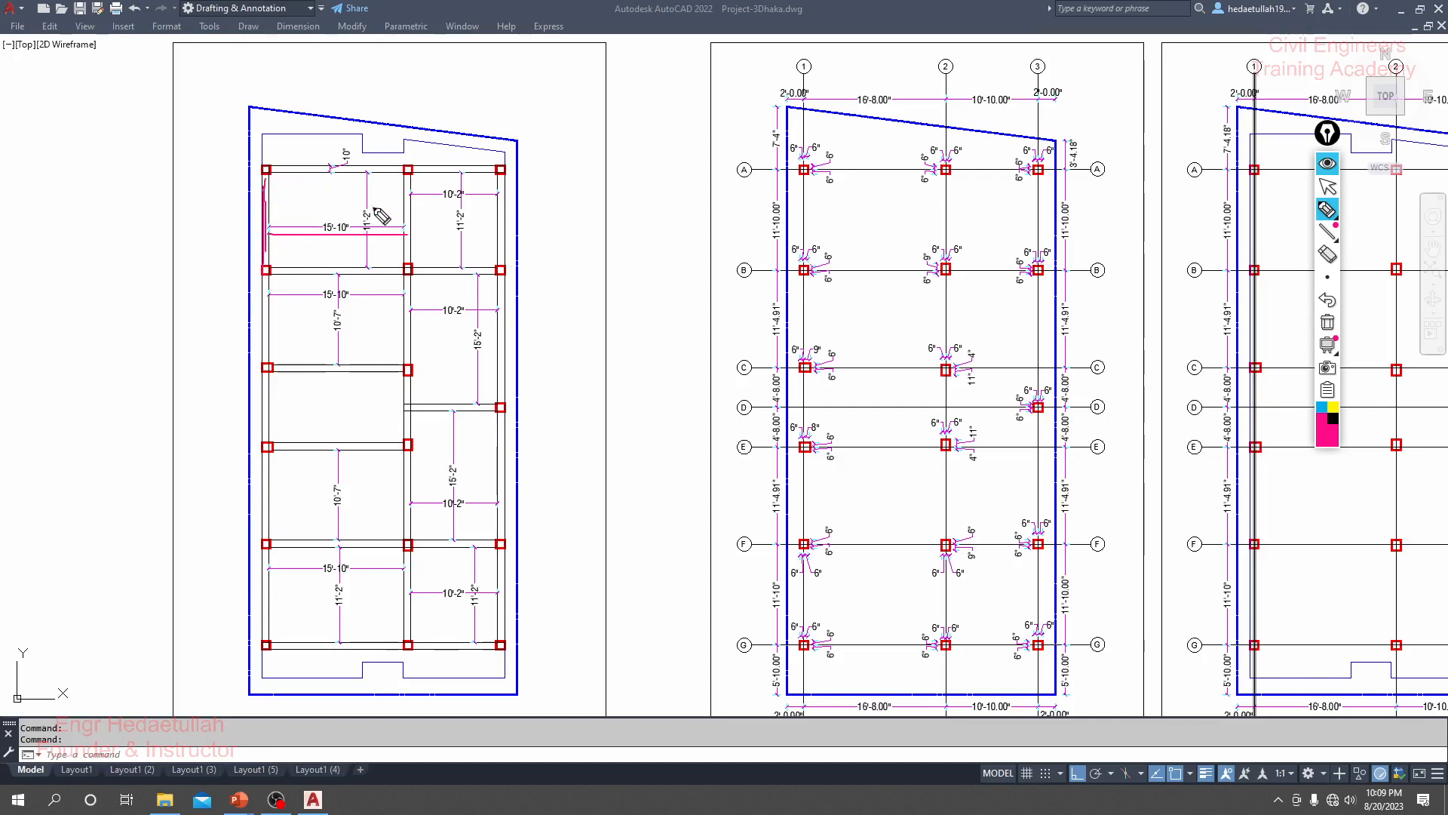
mouse_move(378, 211)
mouse_down()
mouse_move(337, 221)
mouse_move(339, 243)
mouse_move(339, 215)
mouse_up()
click(1327, 324)
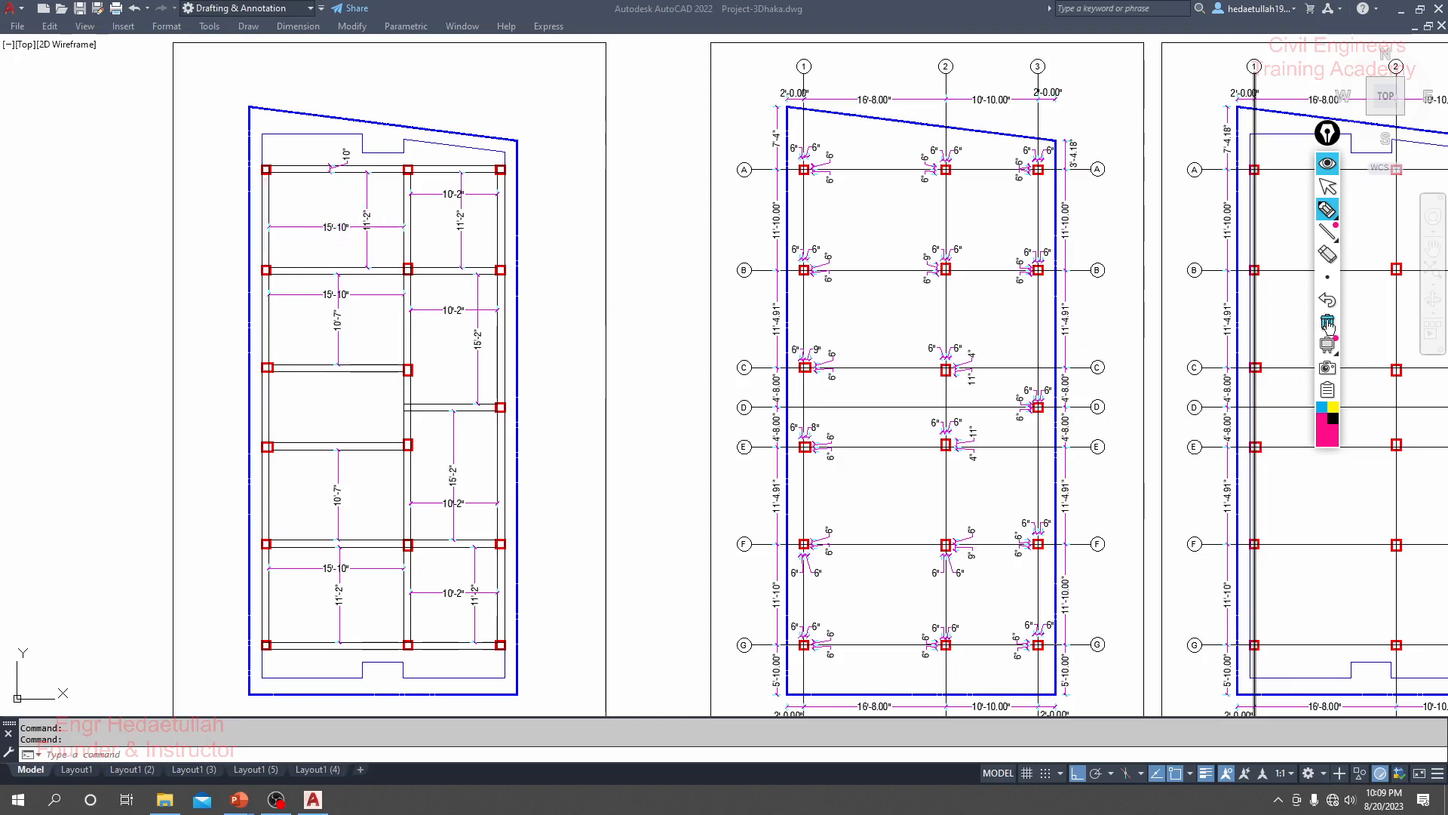
click(1328, 186)
Examine the clear-span dimensions of the slab panels from the top bays down to the lower bays.
scroll(359, 256, up, 4)
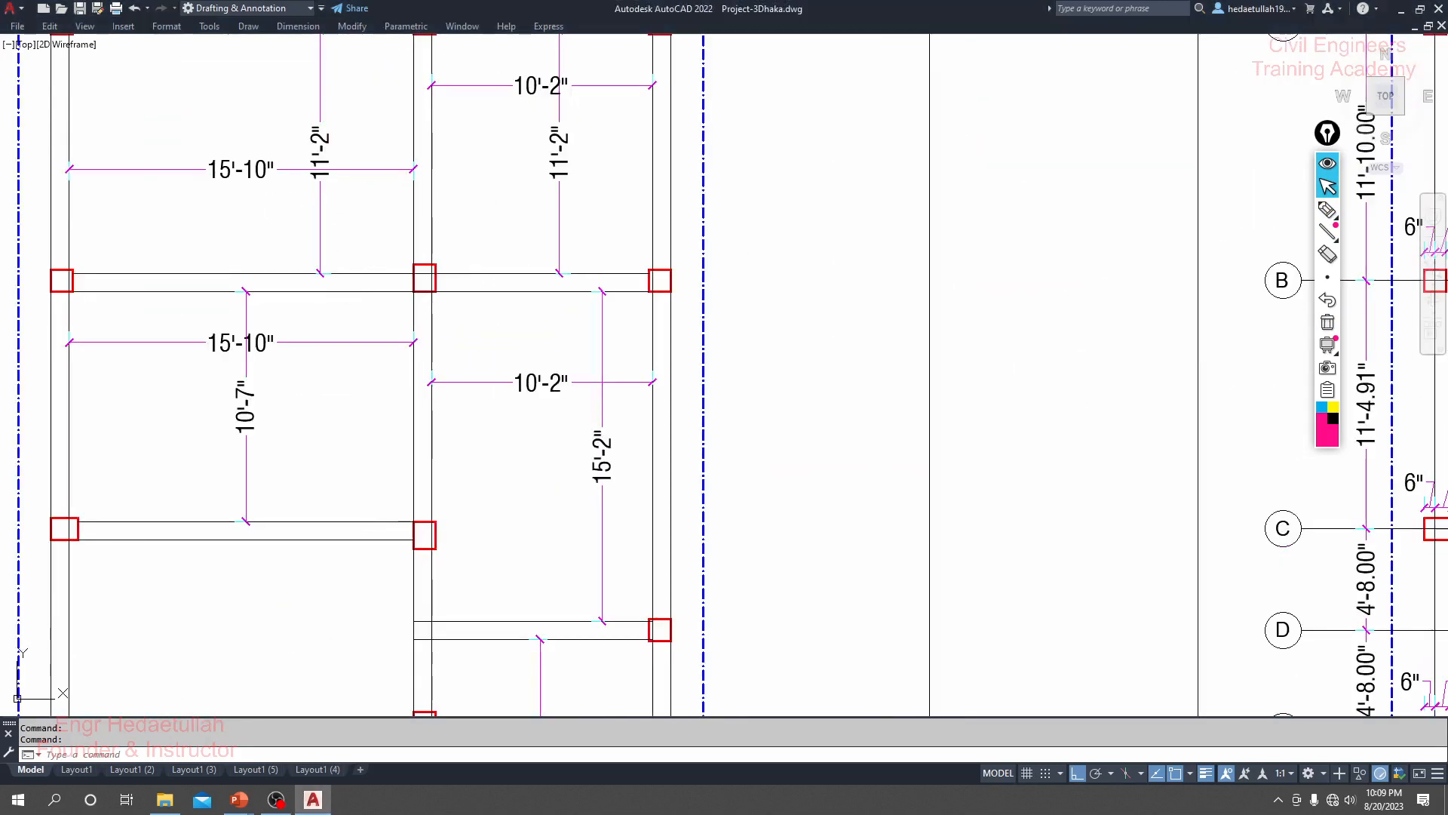
middle_drag(411, 346, 551, 459)
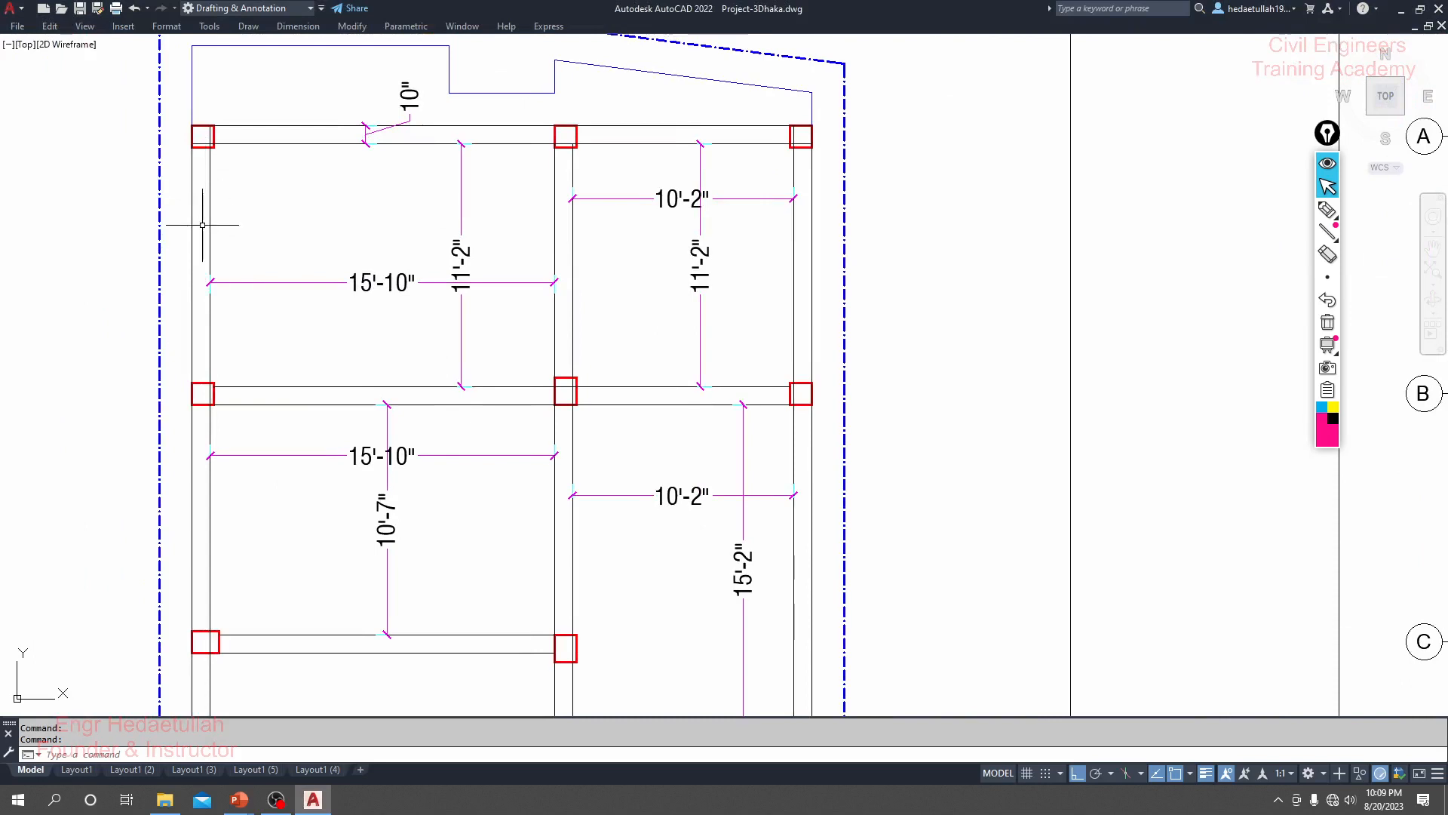
scroll(201, 230, down, 2)
middle_drag(577, 375, 563, 368)
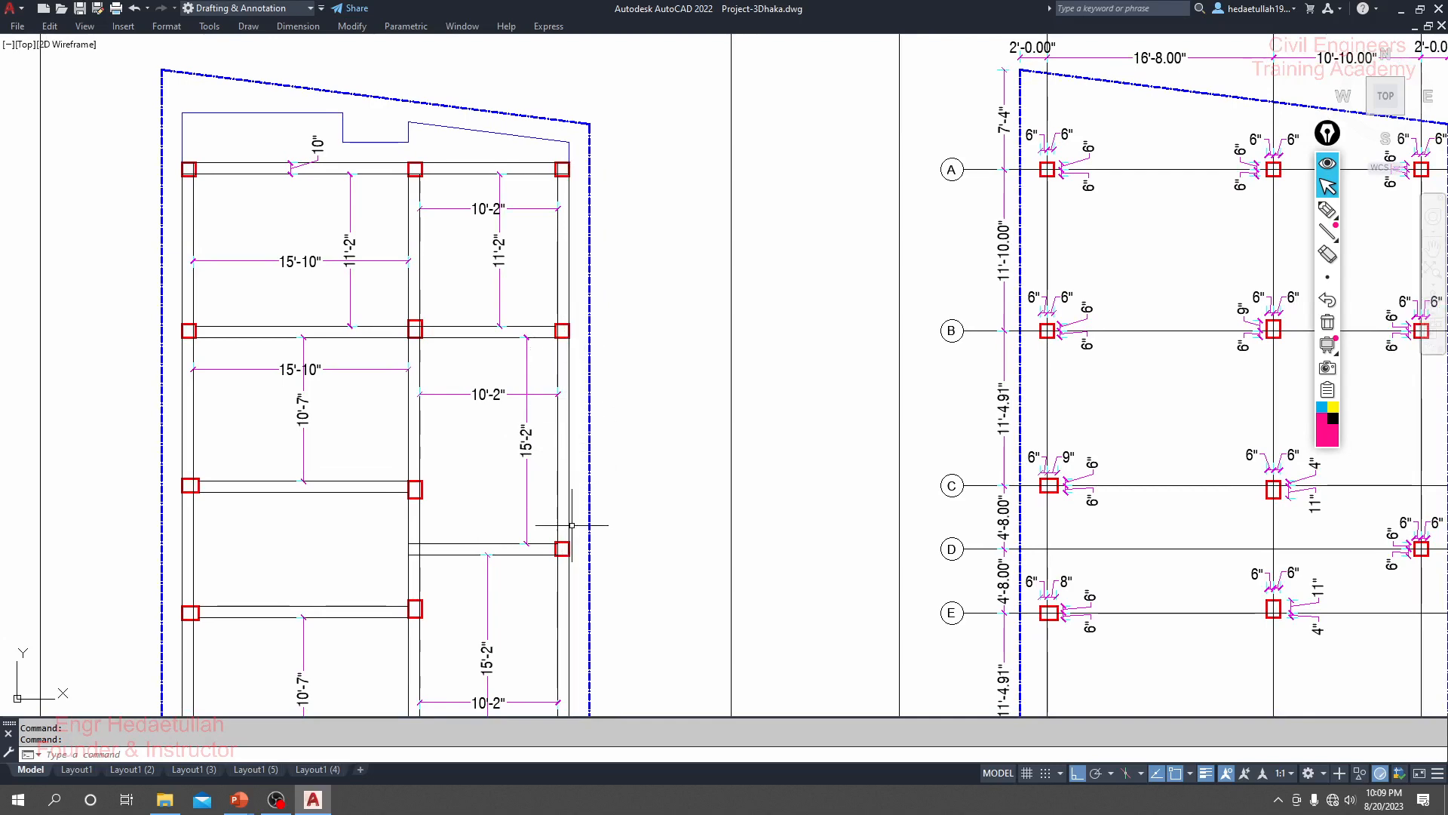
middle_drag(478, 463, 482, 297)
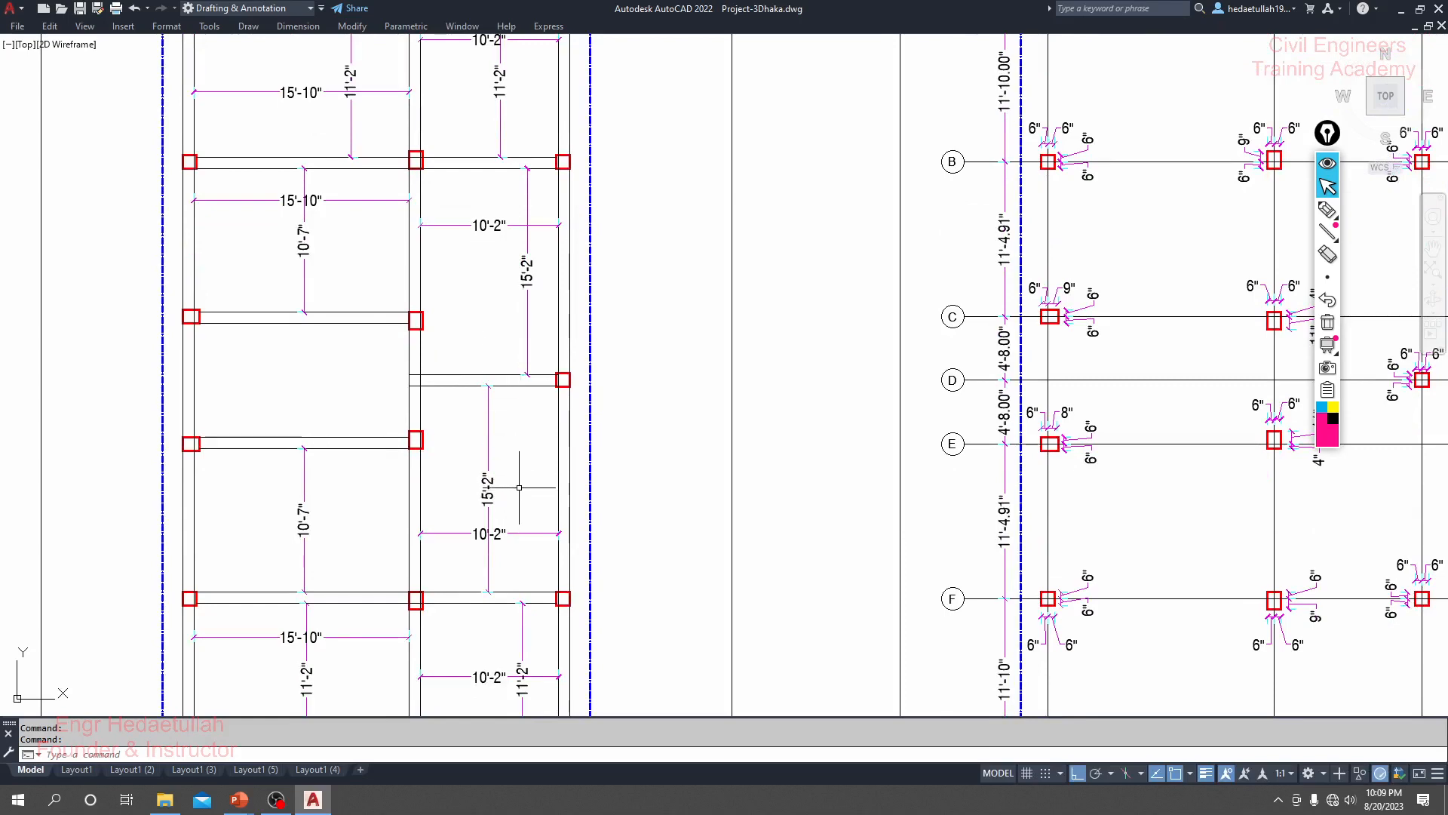
middle_drag(518, 497, 520, 492)
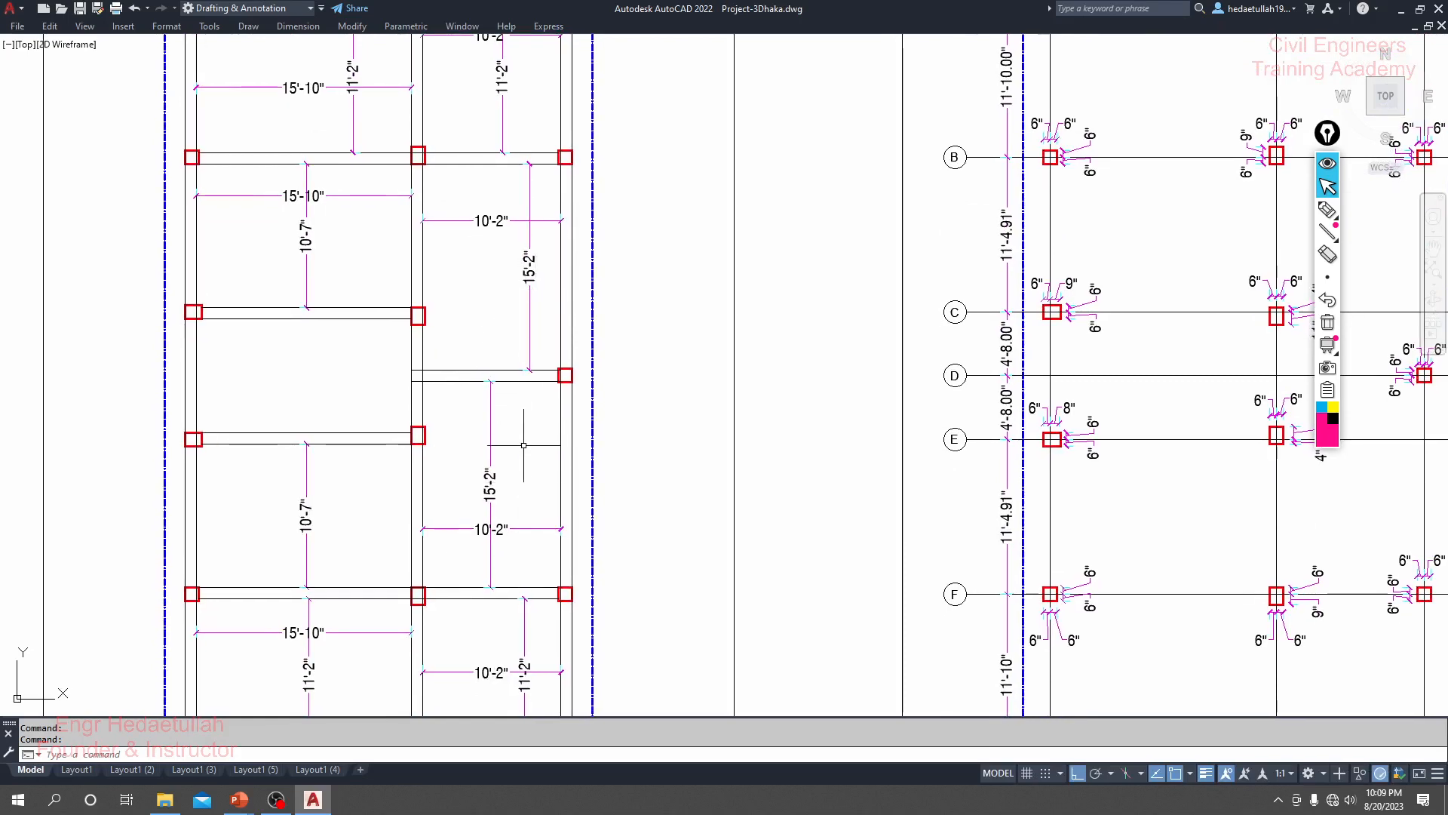
scroll(524, 445, down, 3)
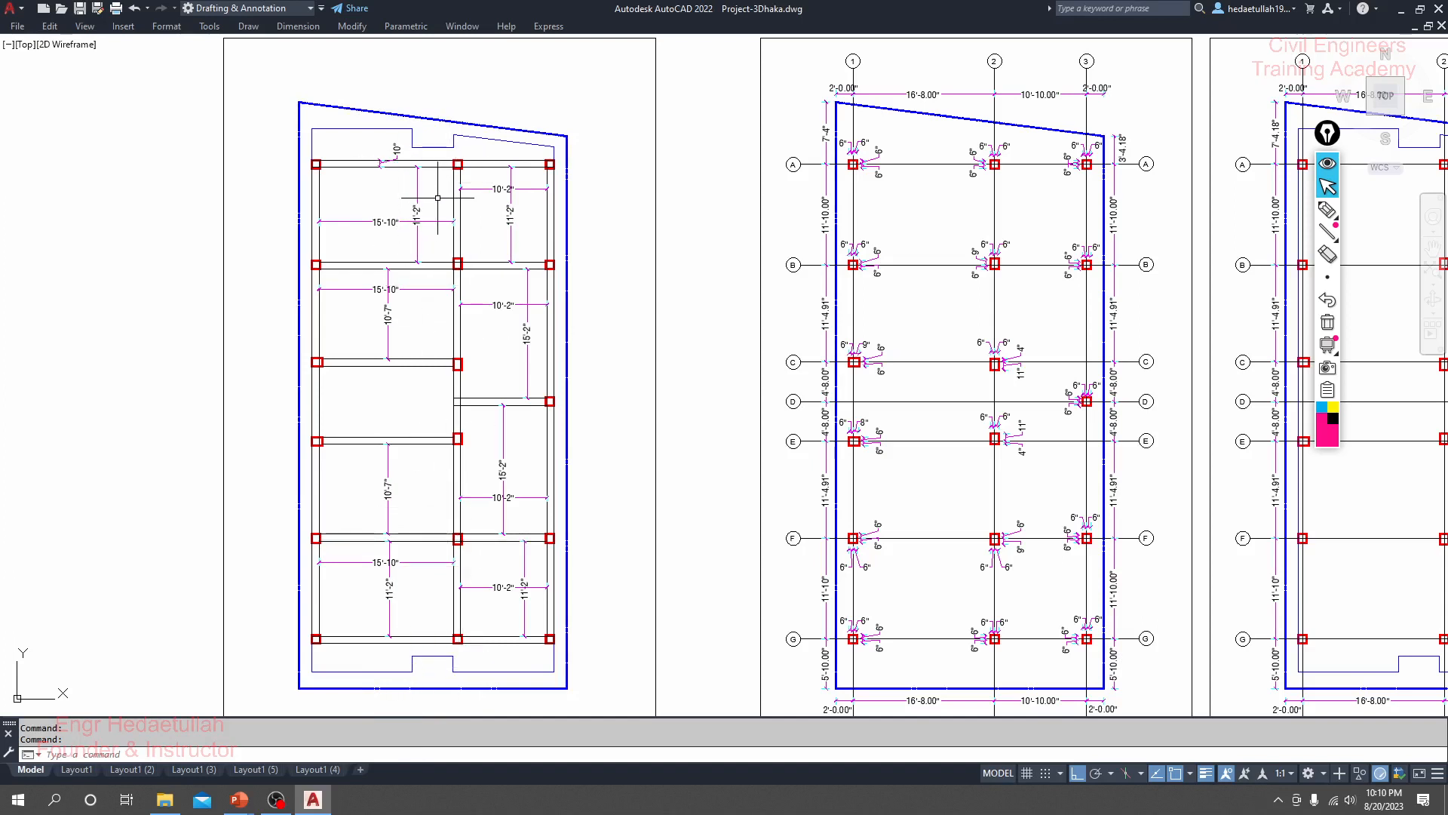
Compare the short and long clear spans of the upper-right panel and the second left-hand panel.
click(511, 241)
key(Escape)
scroll(464, 309, up, 2)
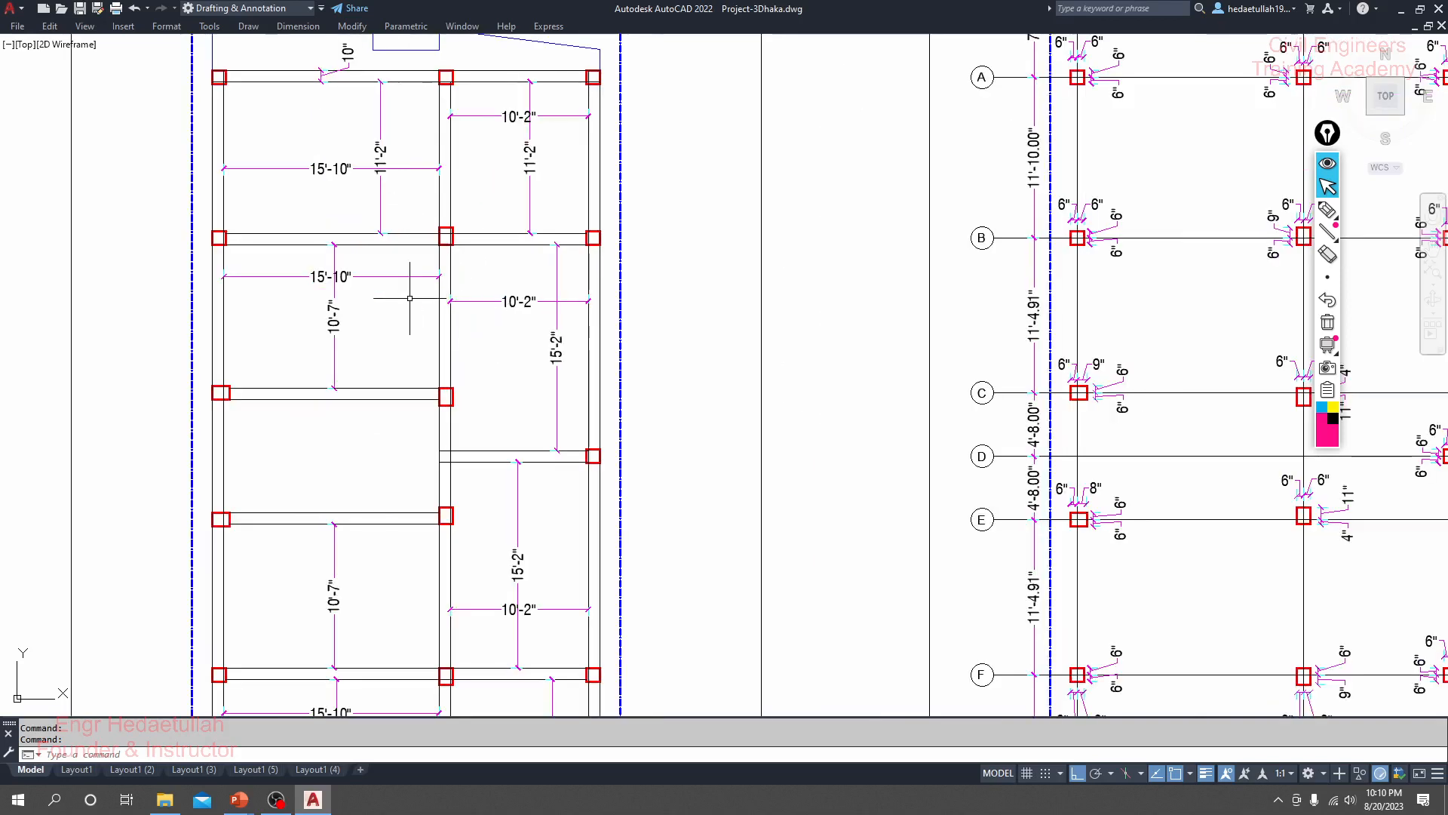
middle_drag(415, 298, 394, 353)
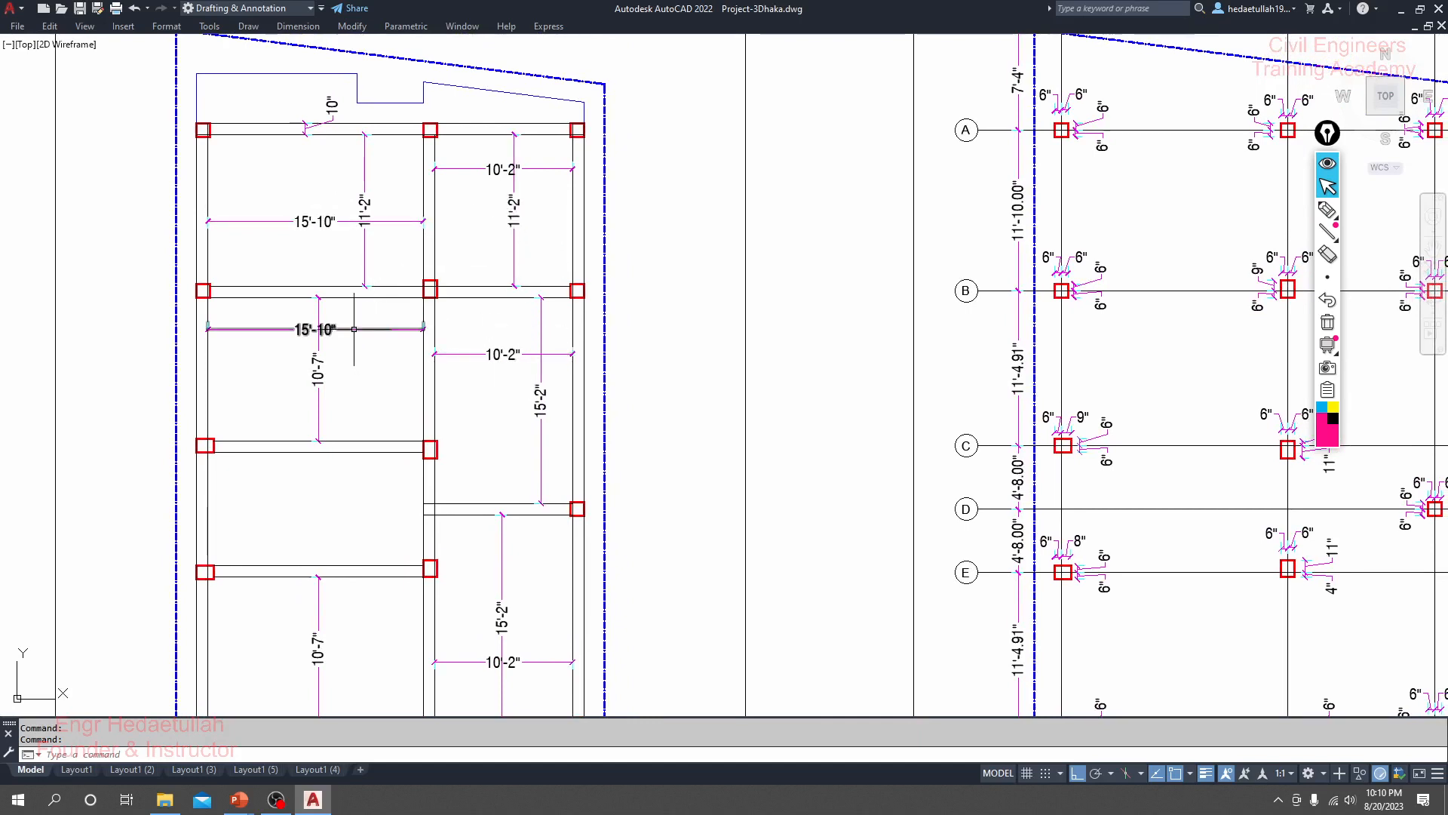
mouse_move(354, 329)
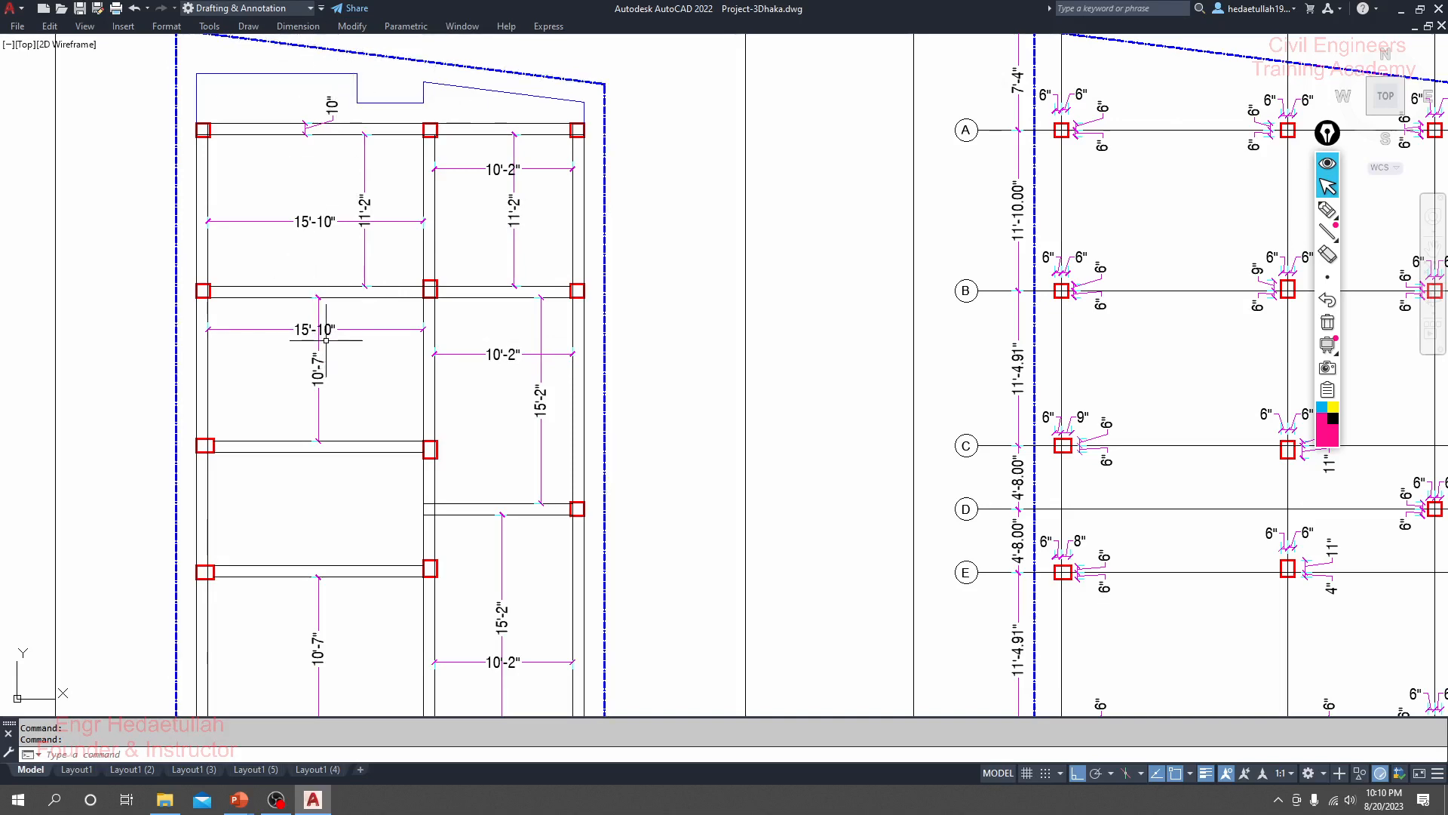
Examine the master bedroom and surrounding rooms on the ground floor plan against the beam layout's upper-left panel.
scroll(326, 341, down, 4)
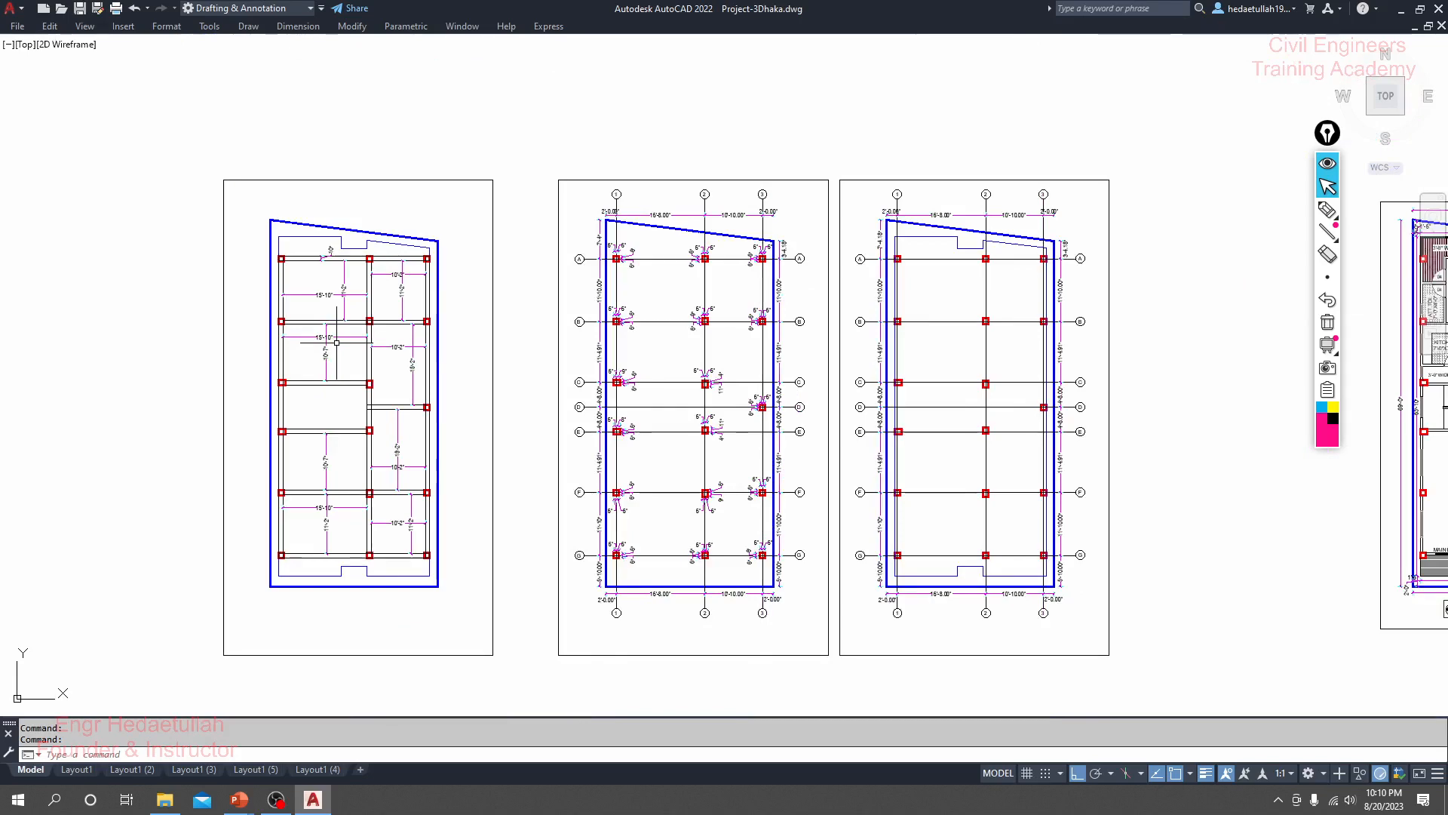
middle_drag(437, 340, 392, 338)
scroll(392, 337, down, 2)
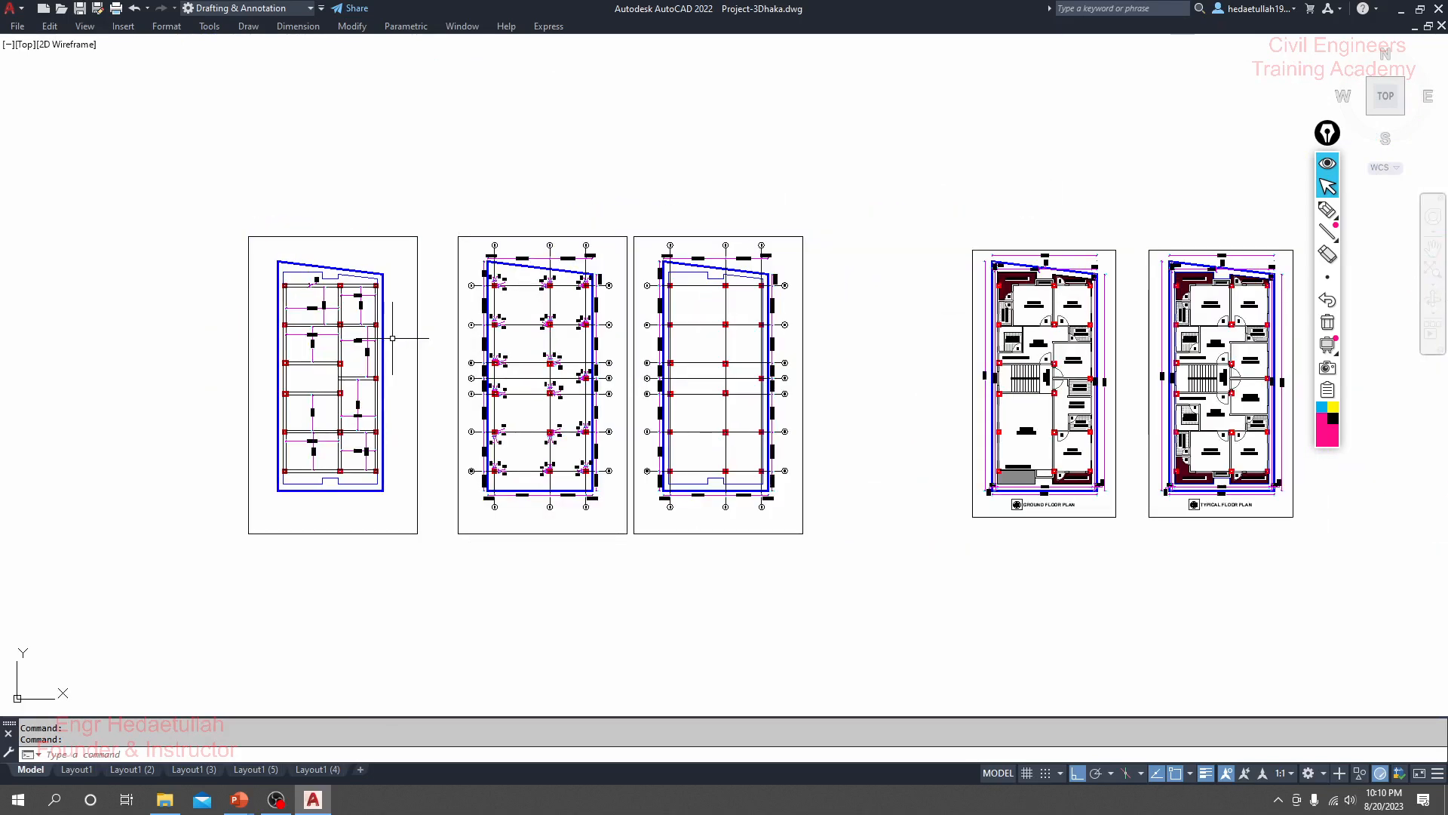
scroll(309, 323, up, 4)
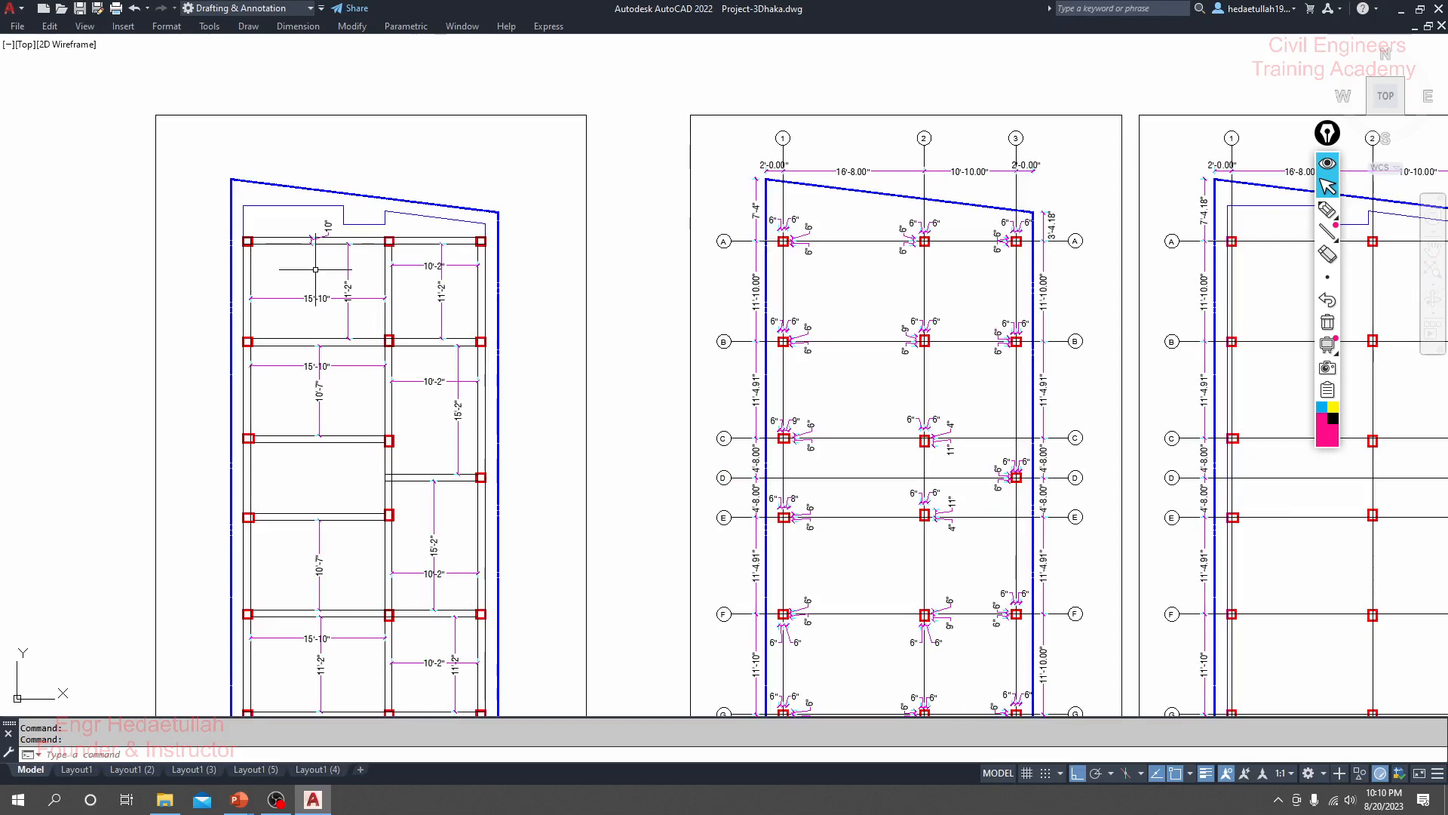
scroll(316, 270, down, 2)
scroll(331, 285, down, 2)
middle_drag(408, 340, 173, 344)
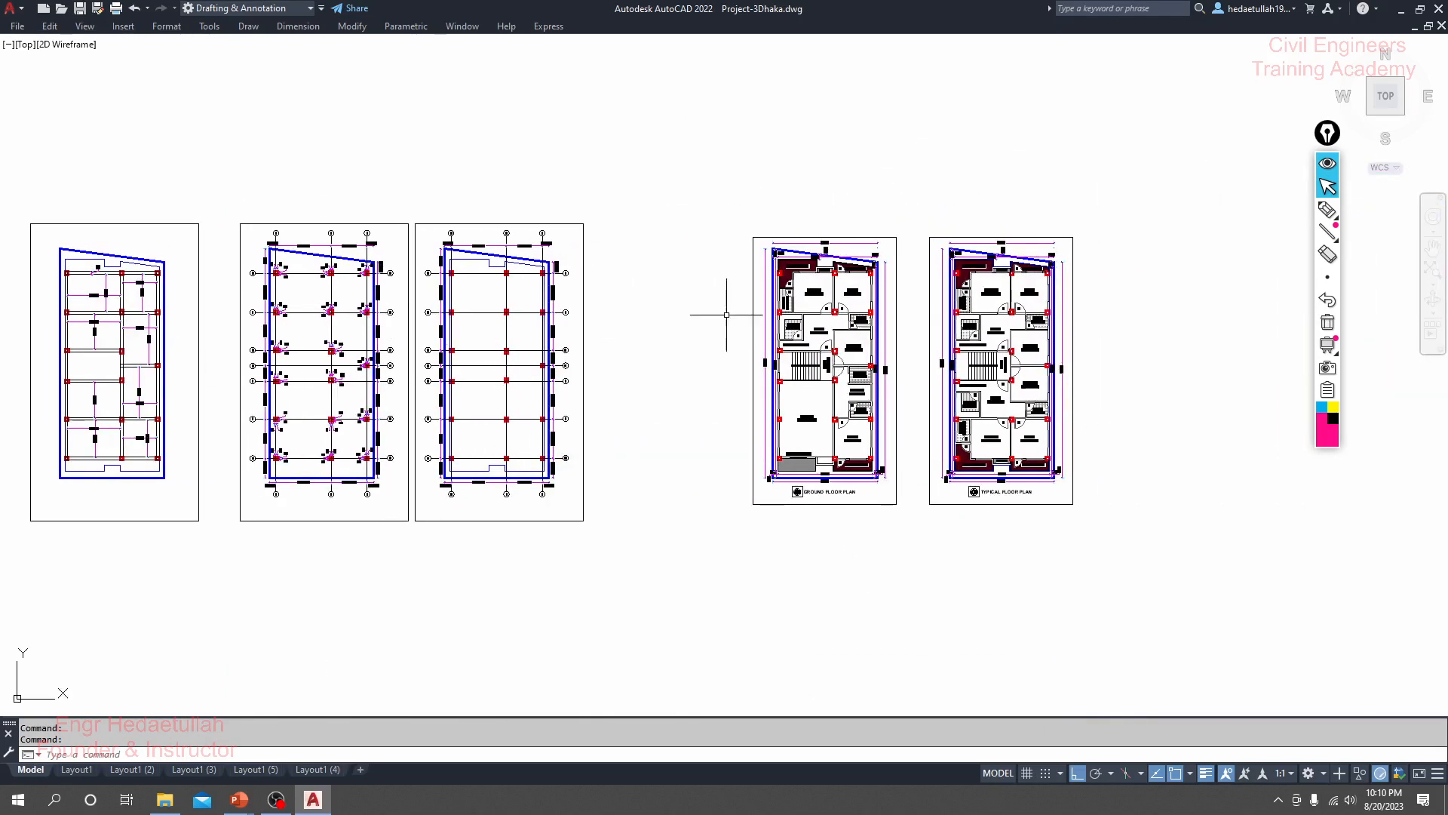
scroll(839, 286, up, 4)
scroll(789, 291, up, 4)
middle_drag(788, 291, 707, 306)
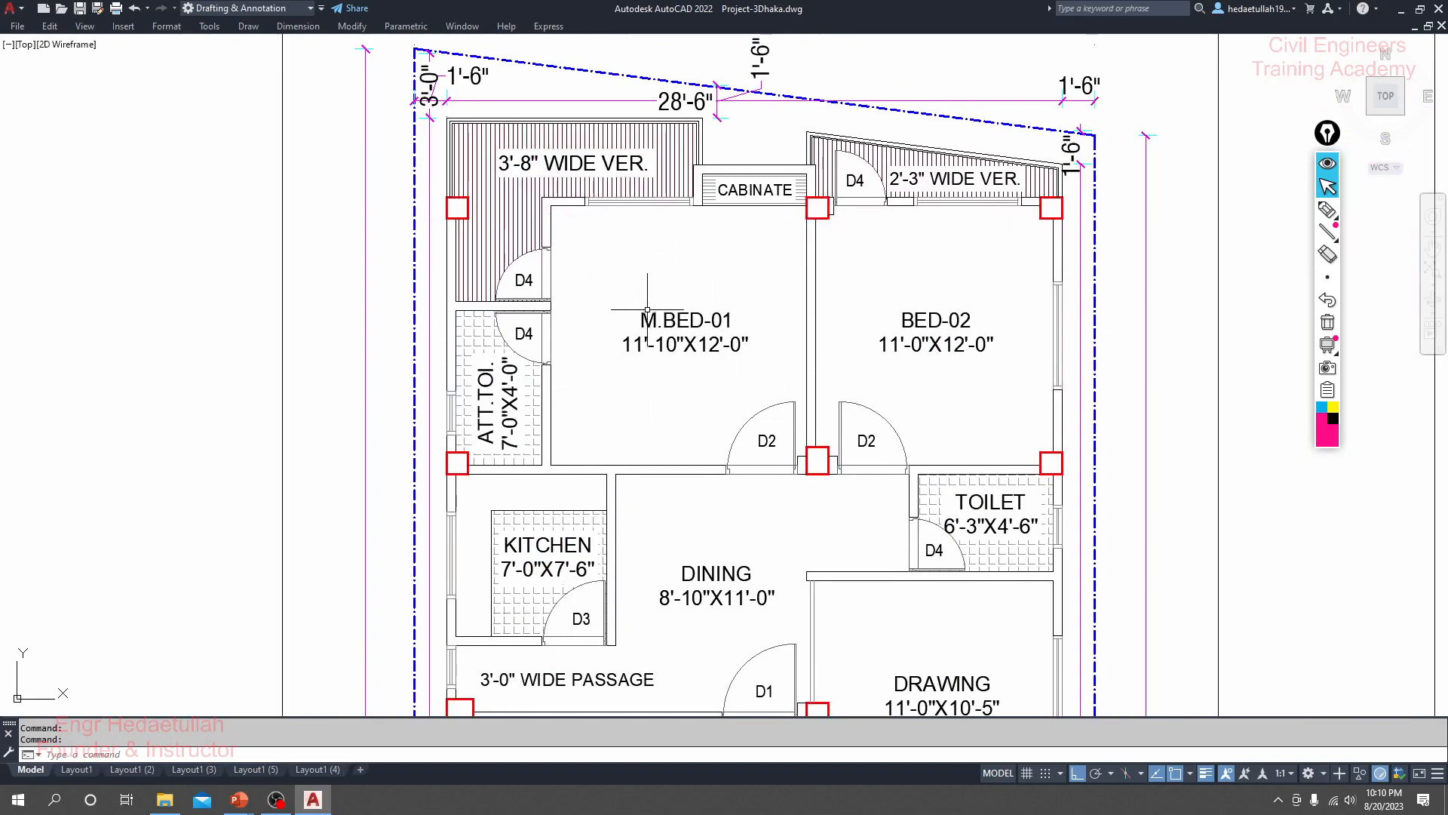
middle_drag(631, 397, 636, 384)
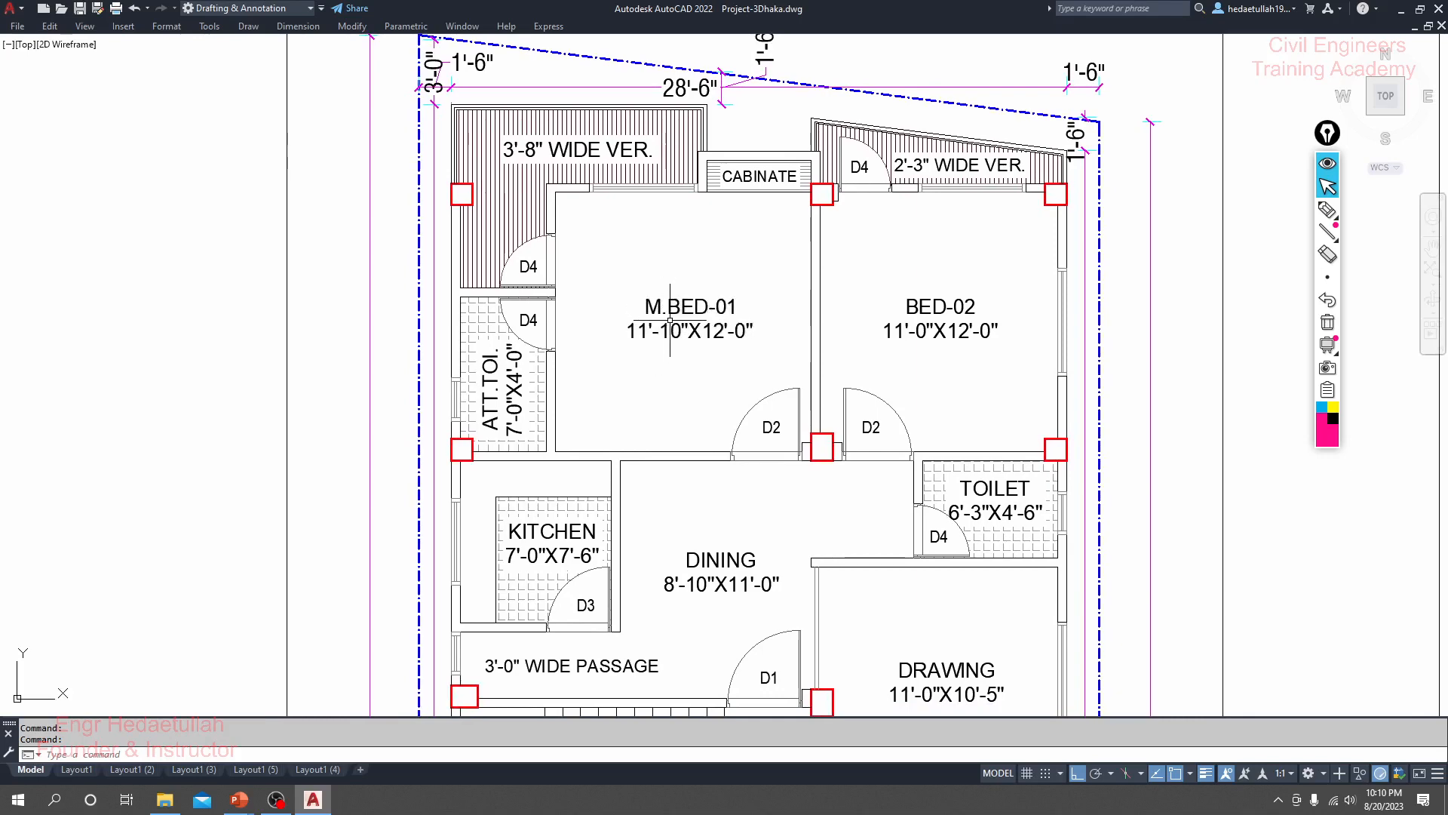
Switch to the new PowerPoint presentation and add a blank slide after the course outline slide.
mouse_move(242, 804)
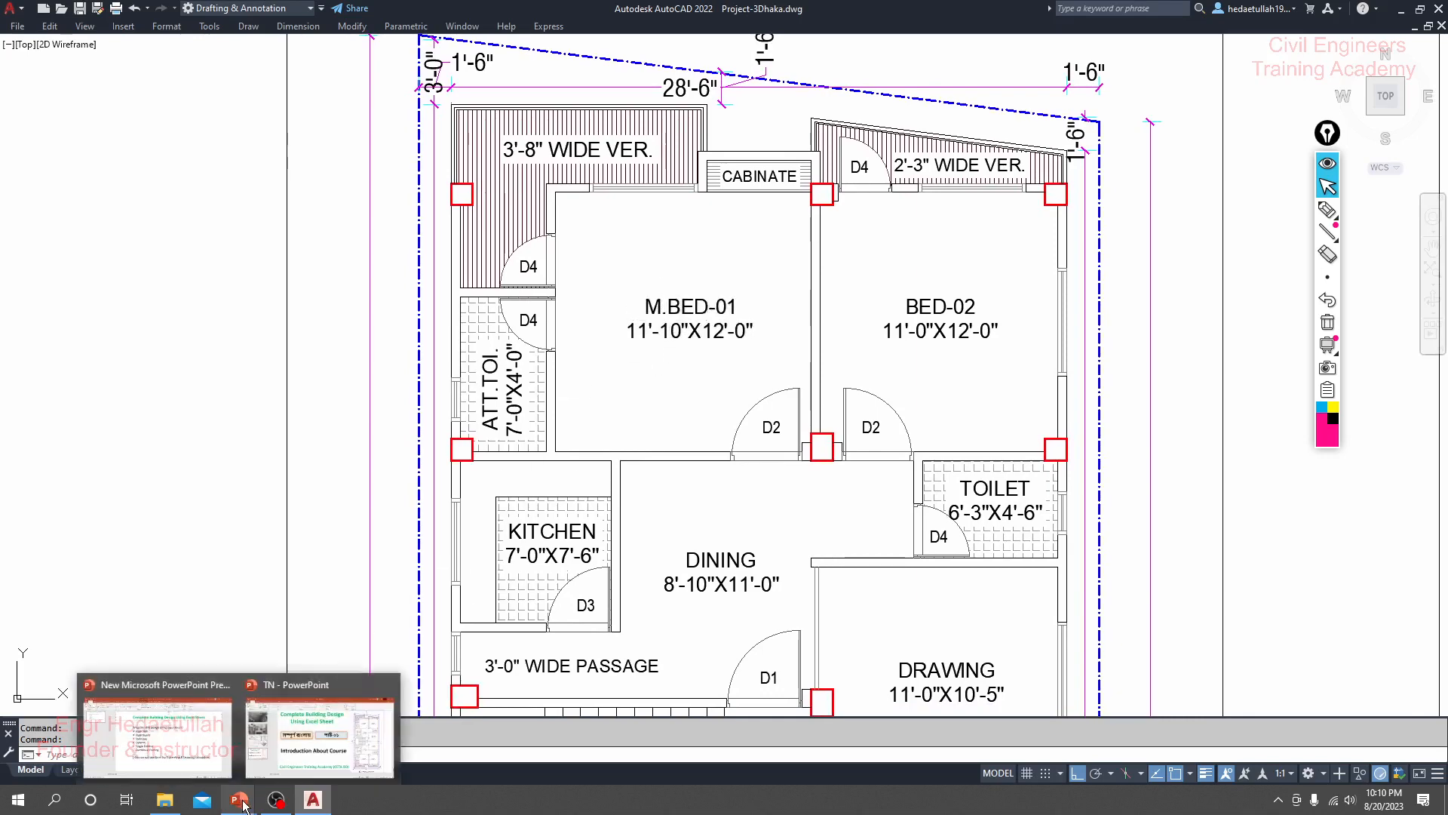
click(192, 747)
click(154, 246)
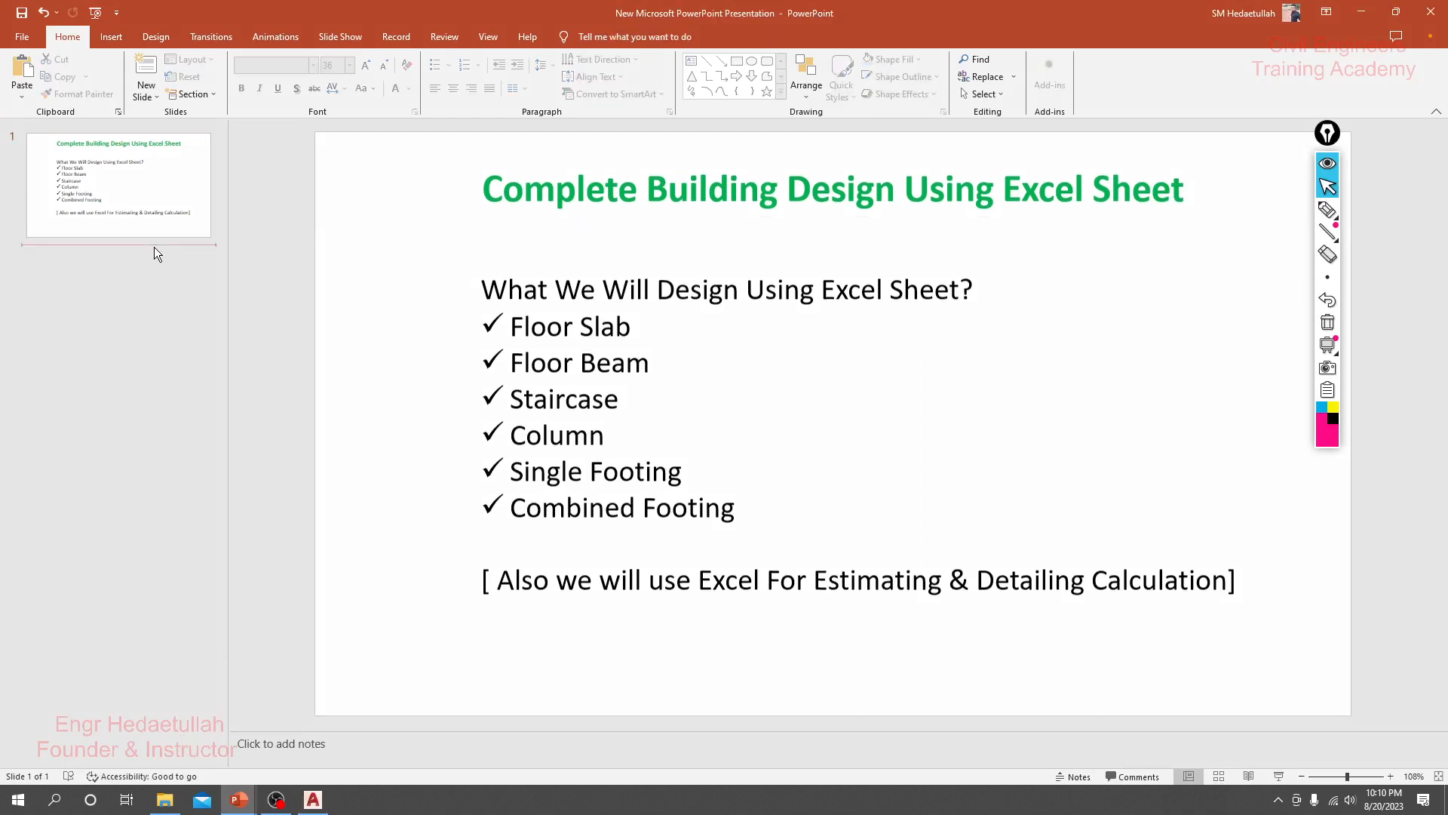
click(146, 95)
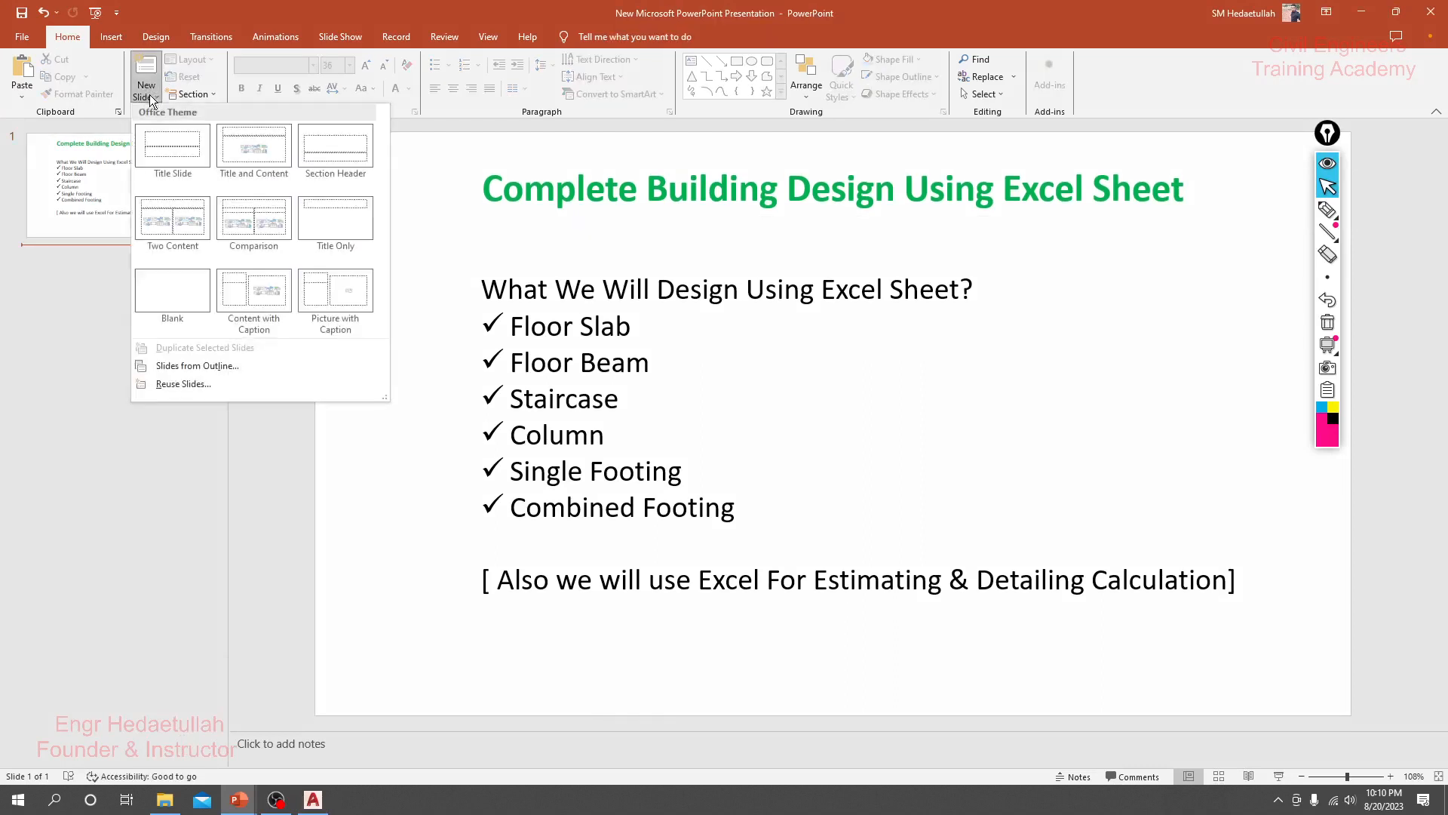
click(179, 302)
click(303, 265)
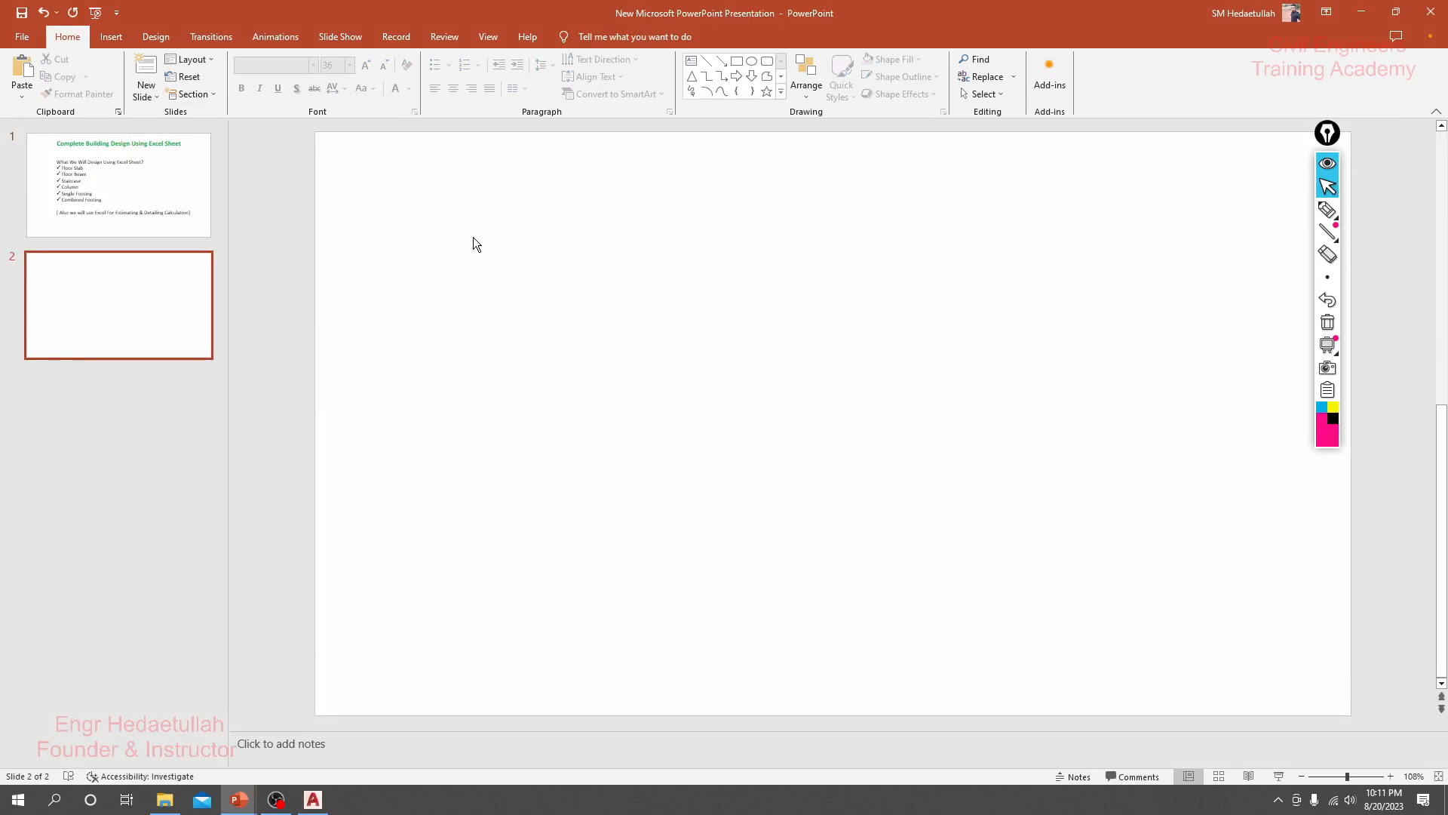
Draw a rectangle in the upper-left area of the blank slide to represent a slab panel.
click(736, 61)
mouse_move(437, 258)
mouse_down()
mouse_move(549, 345)
mouse_move(614, 346)
mouse_move(635, 375)
mouse_up()
click(387, 117)
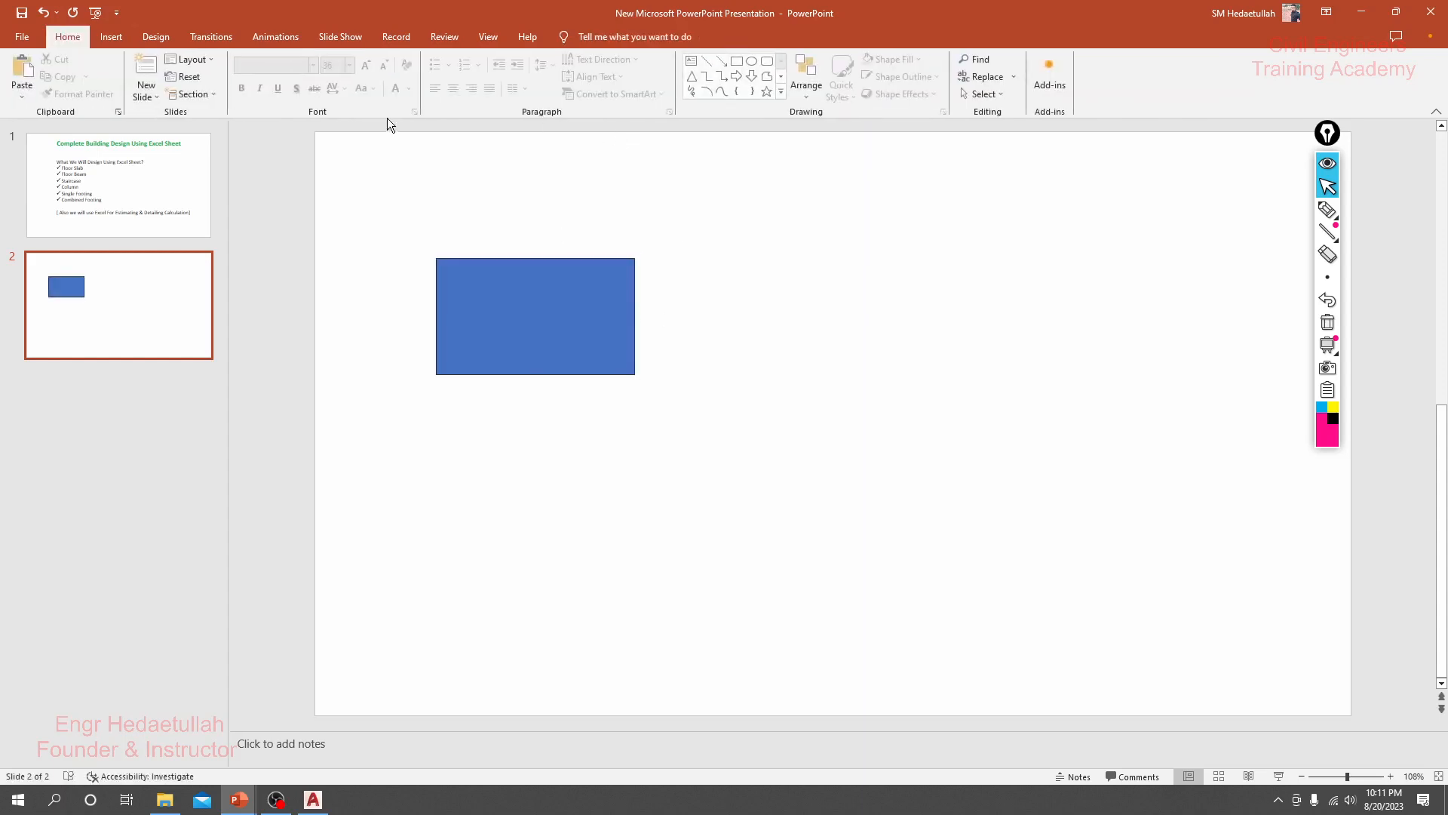
Add a text box to the right of the rectangle reading "FF=".
click(691, 60)
drag(755, 273, 770, 303)
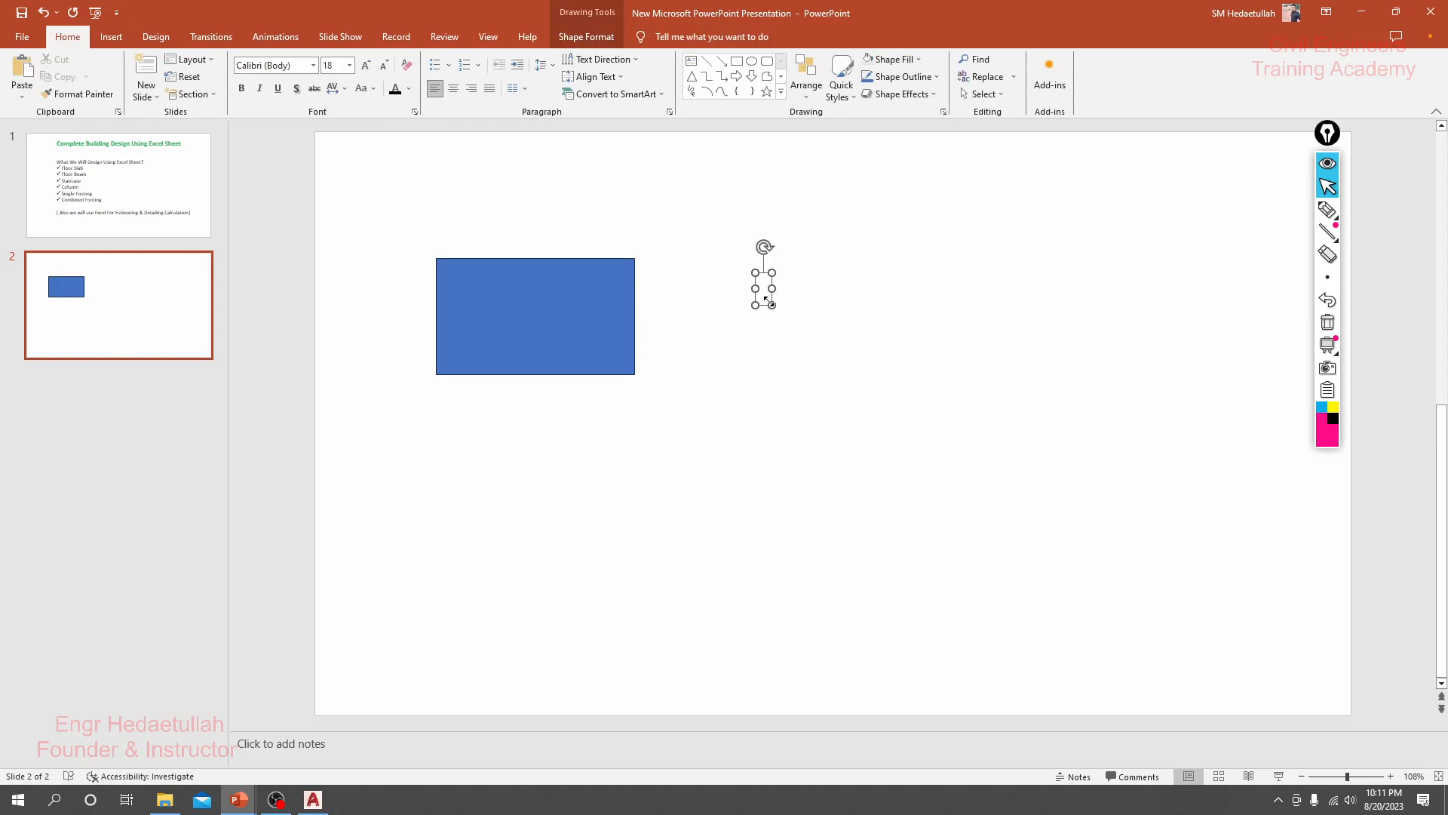
text(FF=)
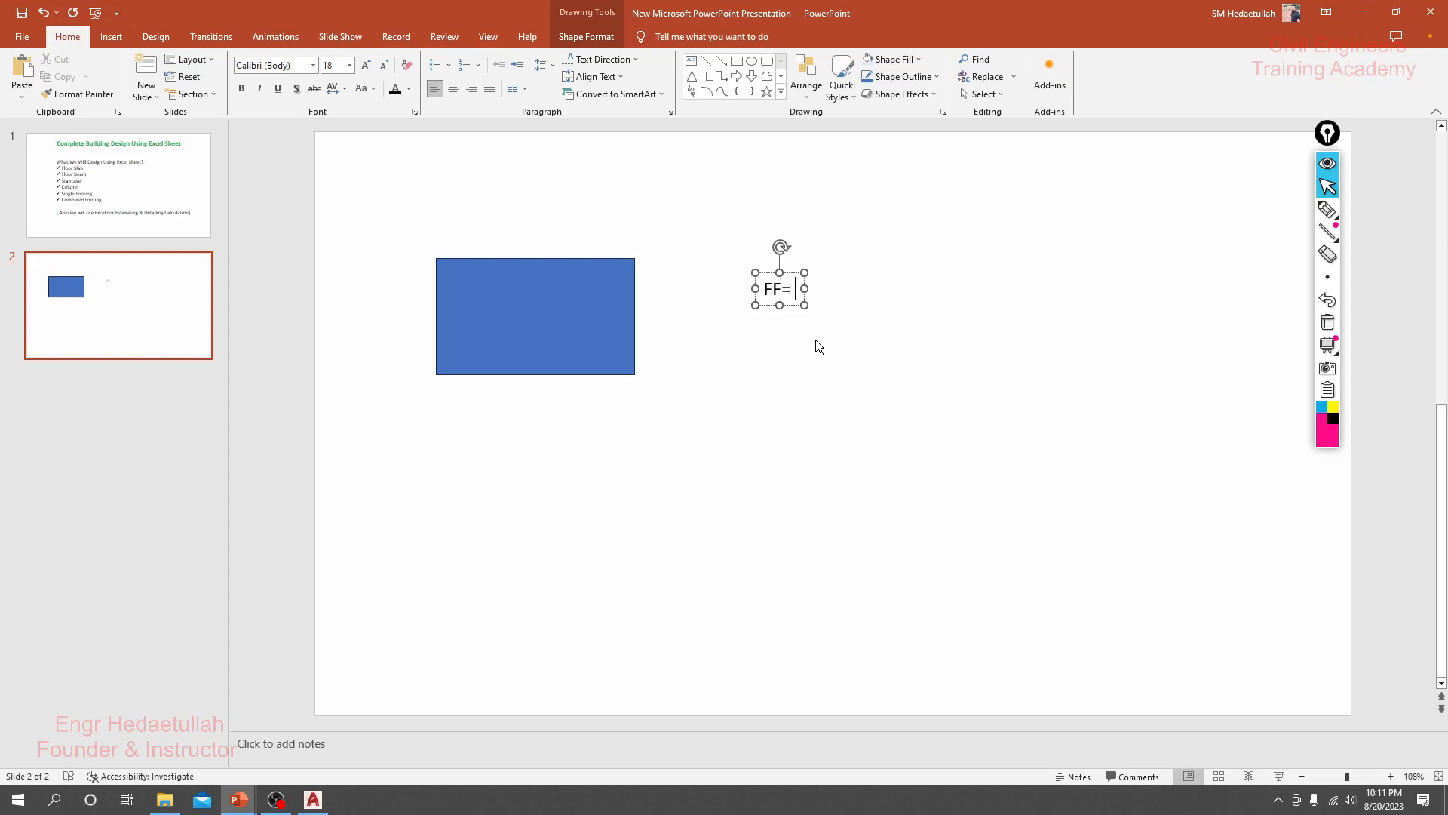
text(1.2)
key(BackSpace)
key(BackSpace)
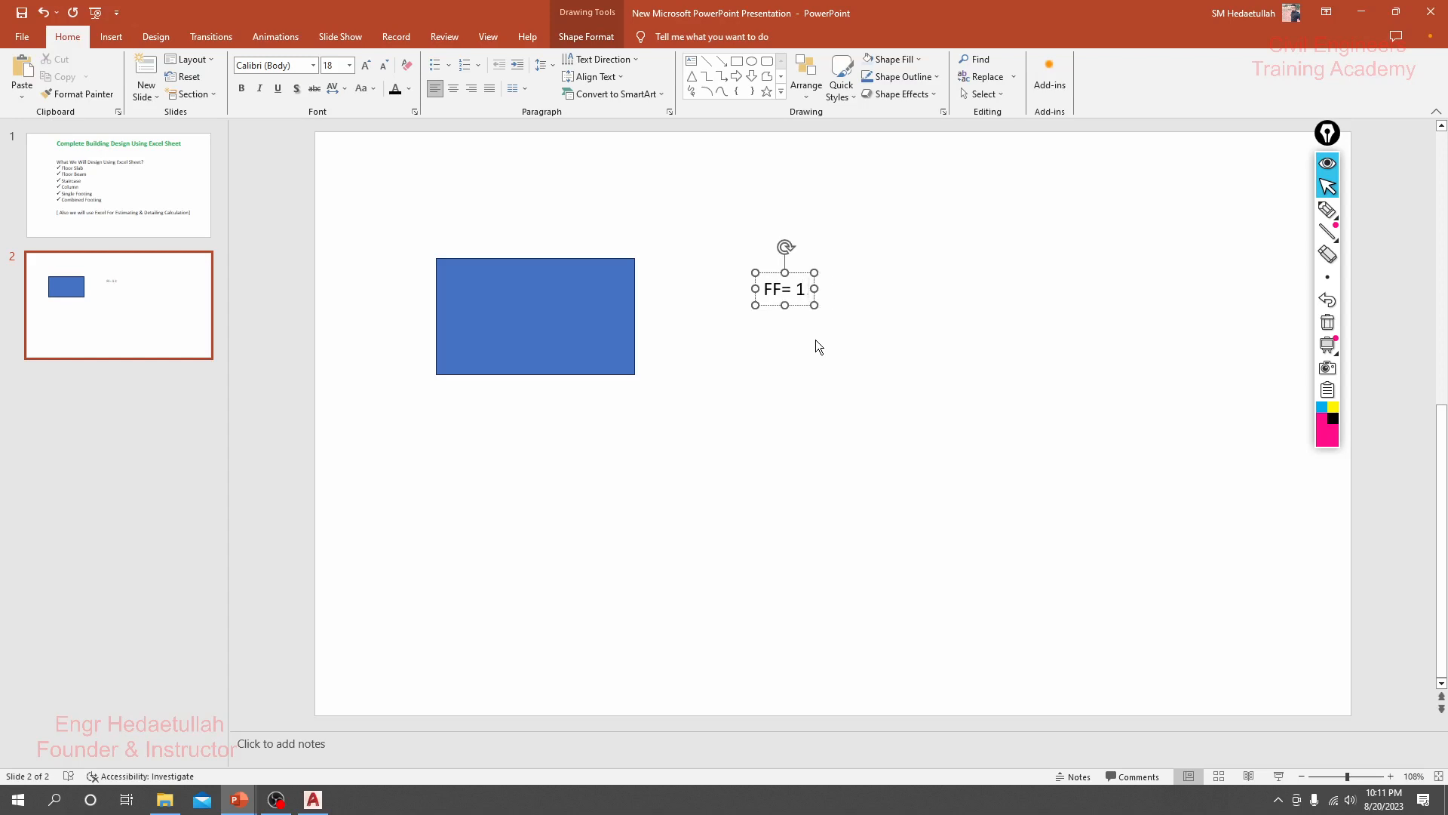
key(BackSpace)
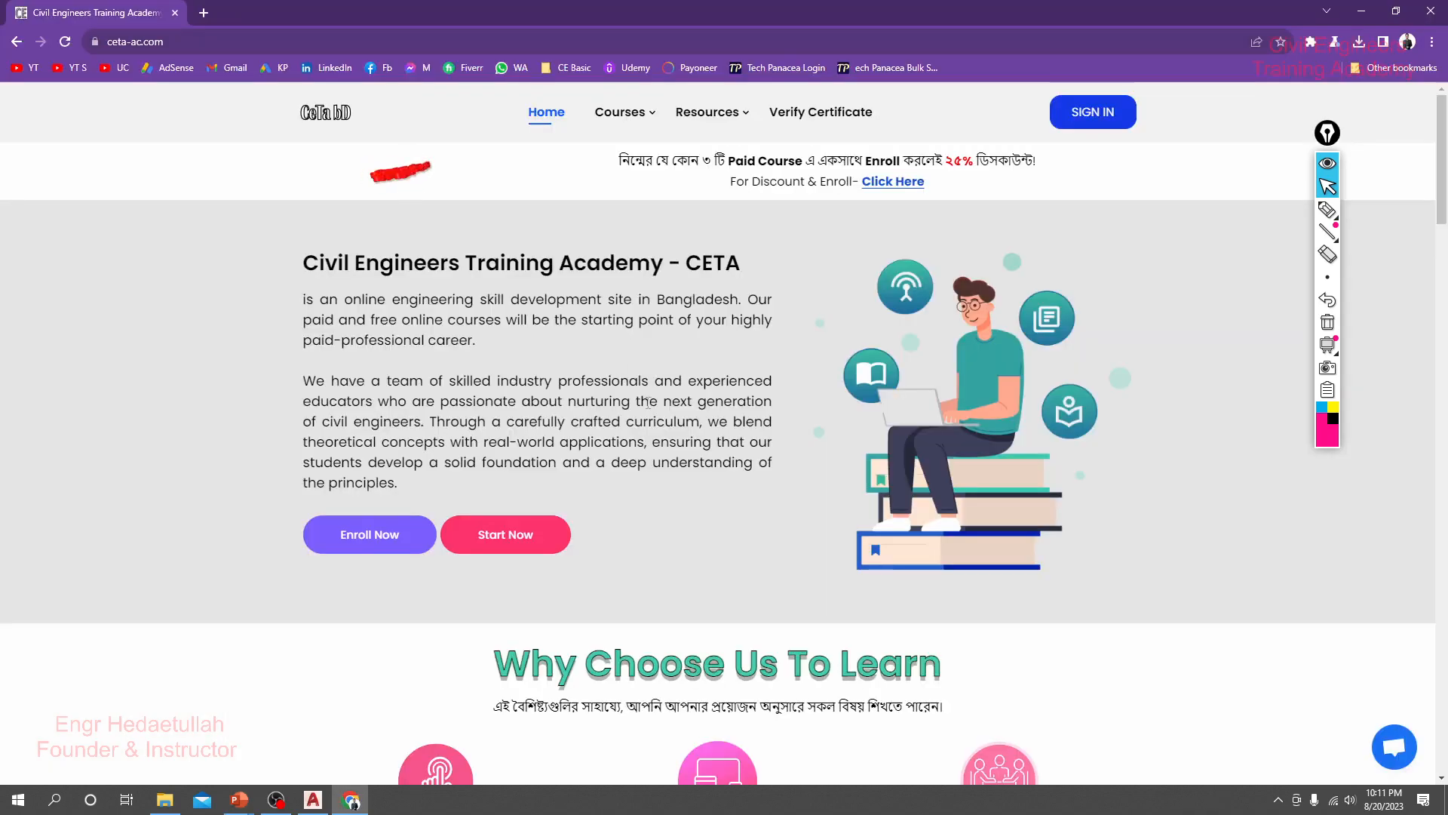
Browse the recorded courses on ceta-ac.com in the browser and open the Manual RC Building Design Course in a new tab.
scroll(647, 402, down, 10)
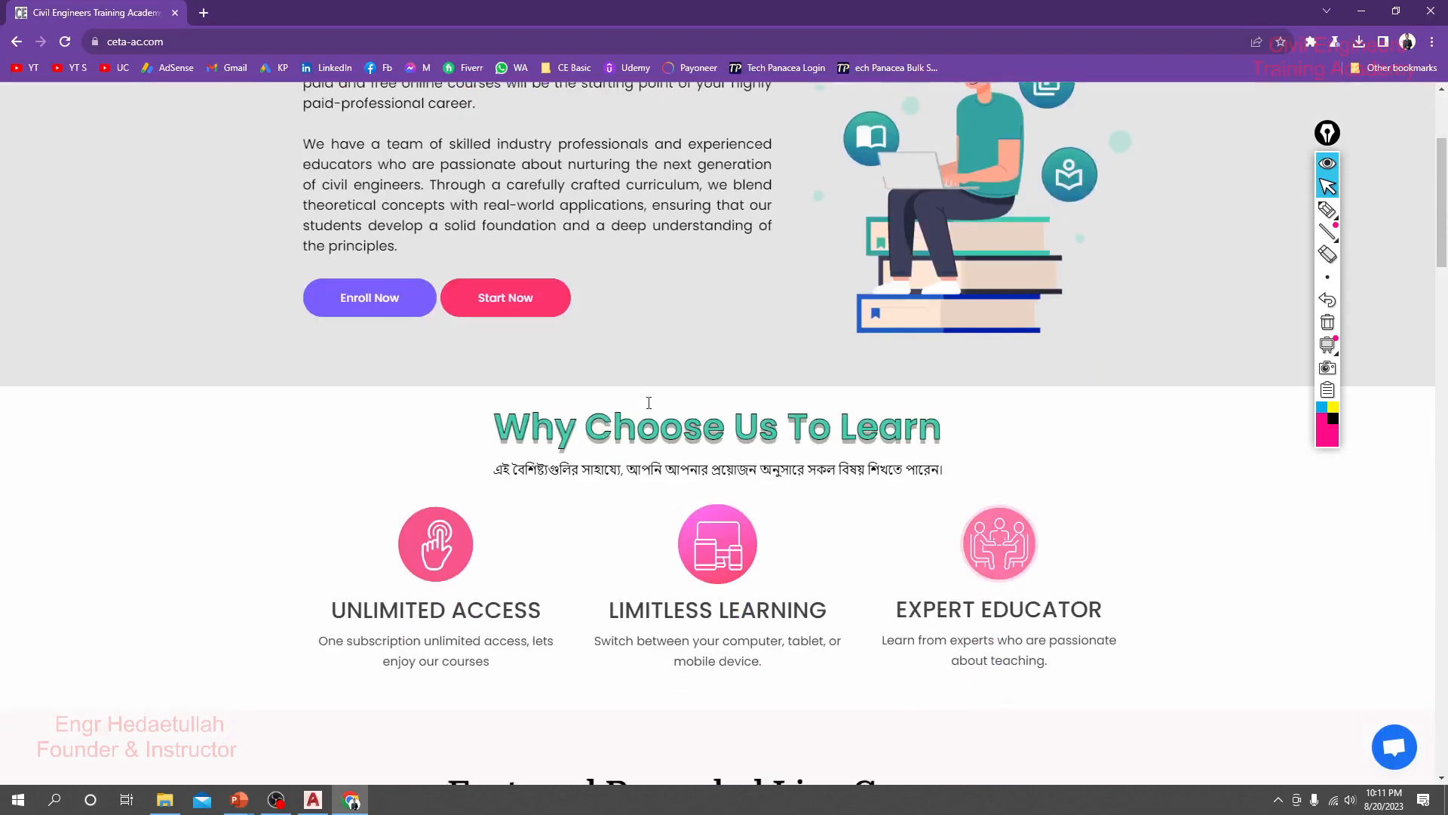
scroll(1165, 436, down, 2)
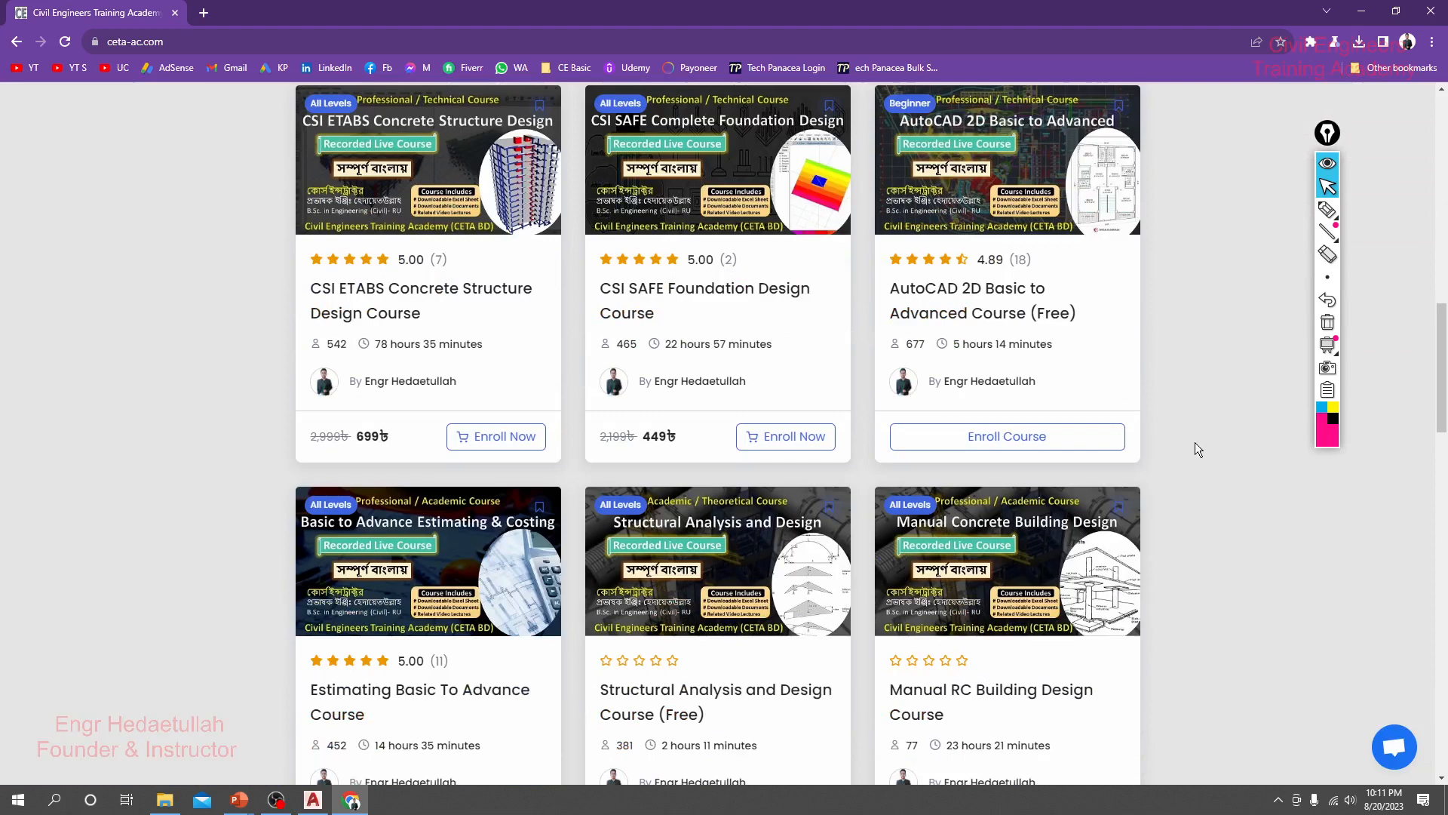
scroll(1197, 445, down, 4)
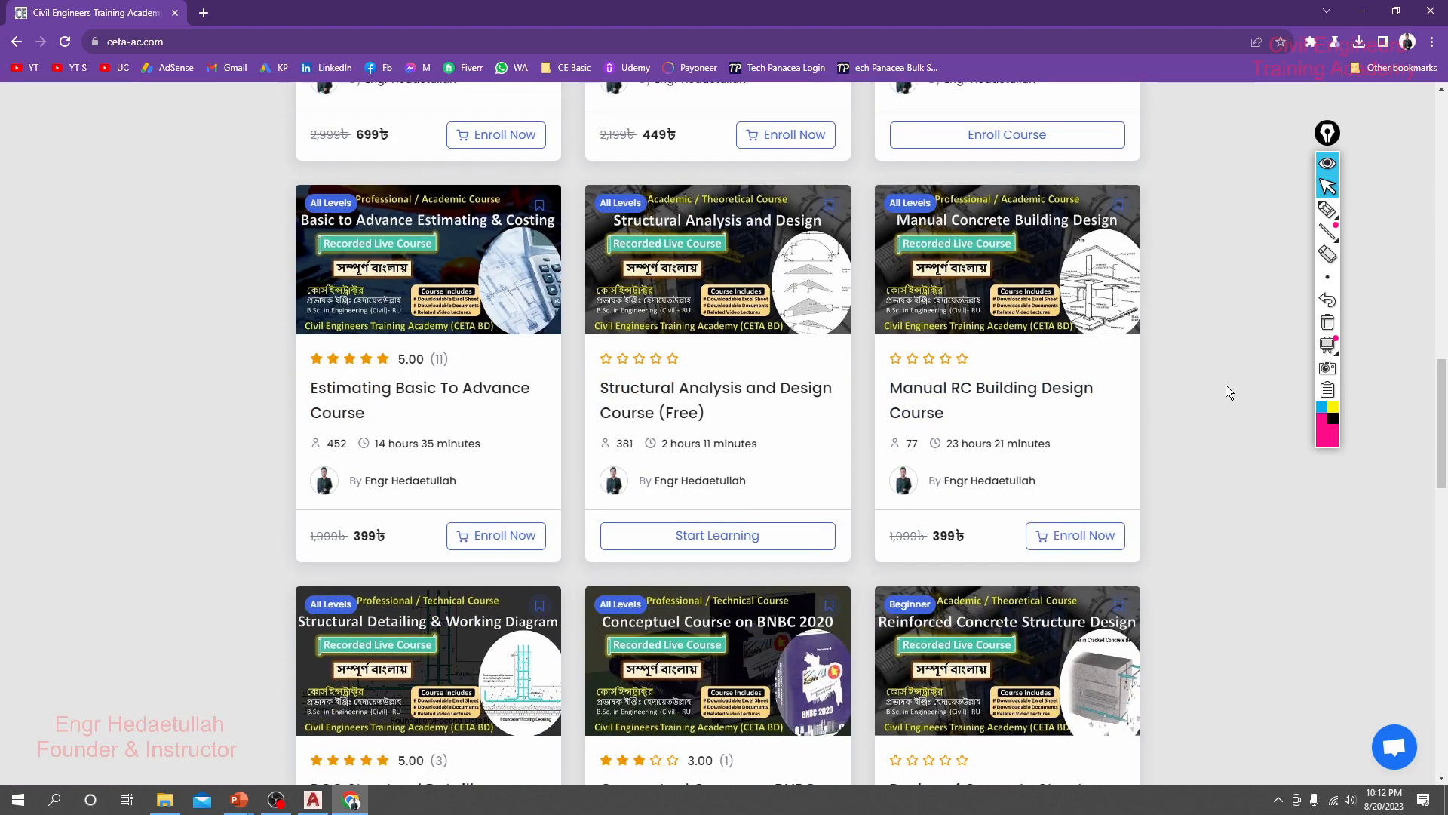
right_click(987, 394)
click(1037, 400)
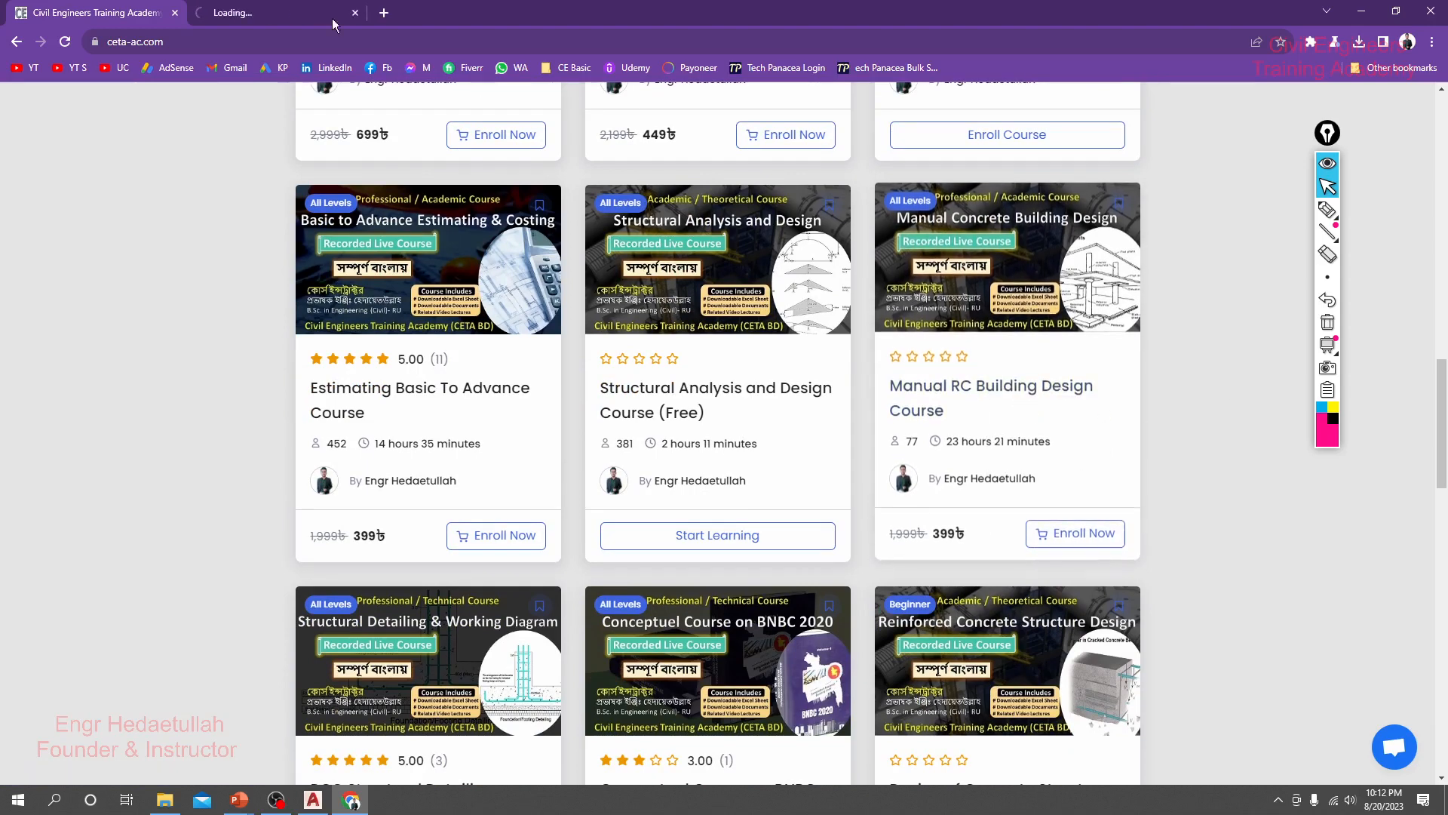
click(265, 9)
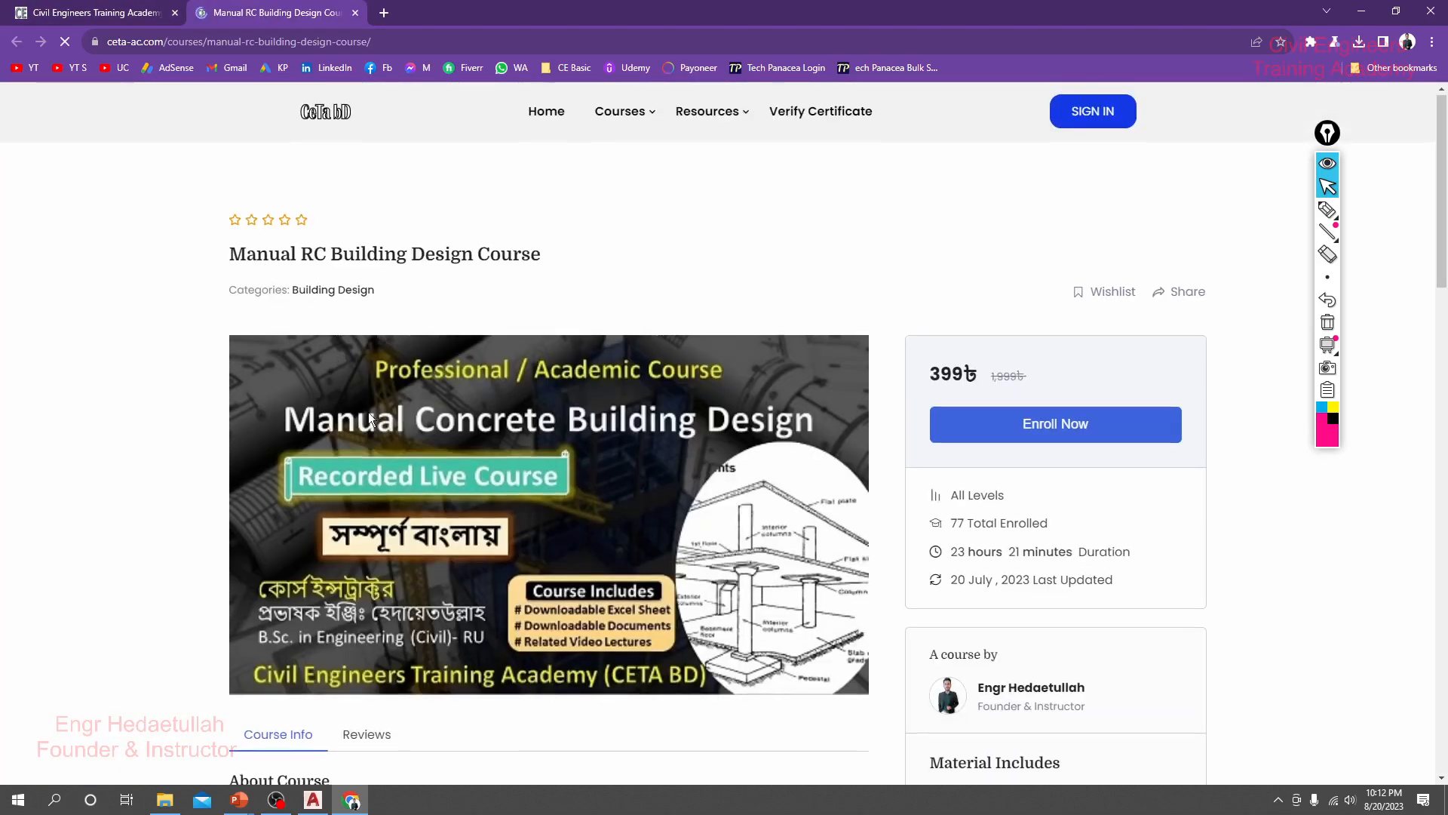
Review the course content sections from the course materials down to foundation design and the certificate quiz.
scroll(369, 447, down, 7)
scroll(369, 446, down, 7)
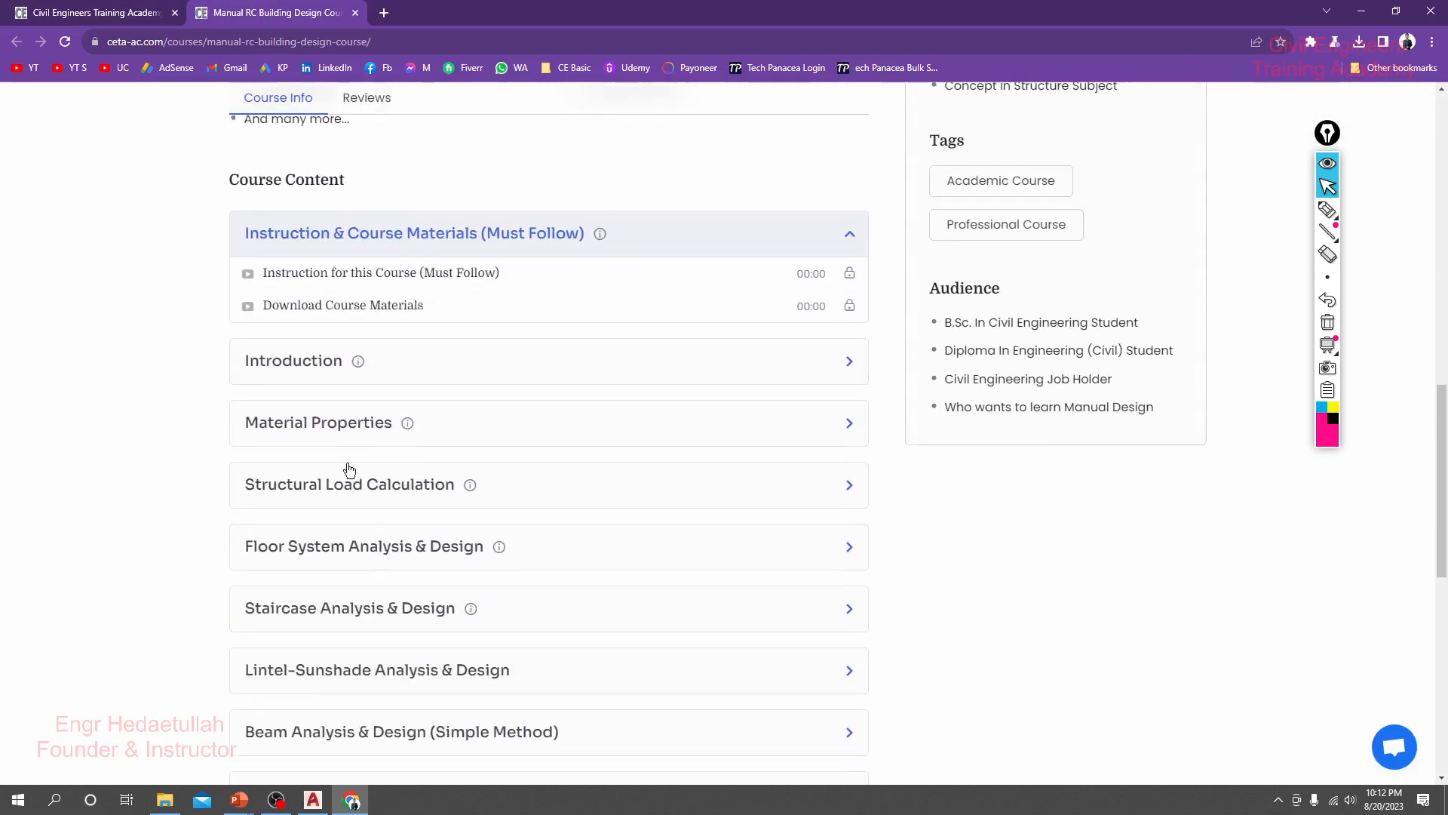
scroll(346, 422, down, 1)
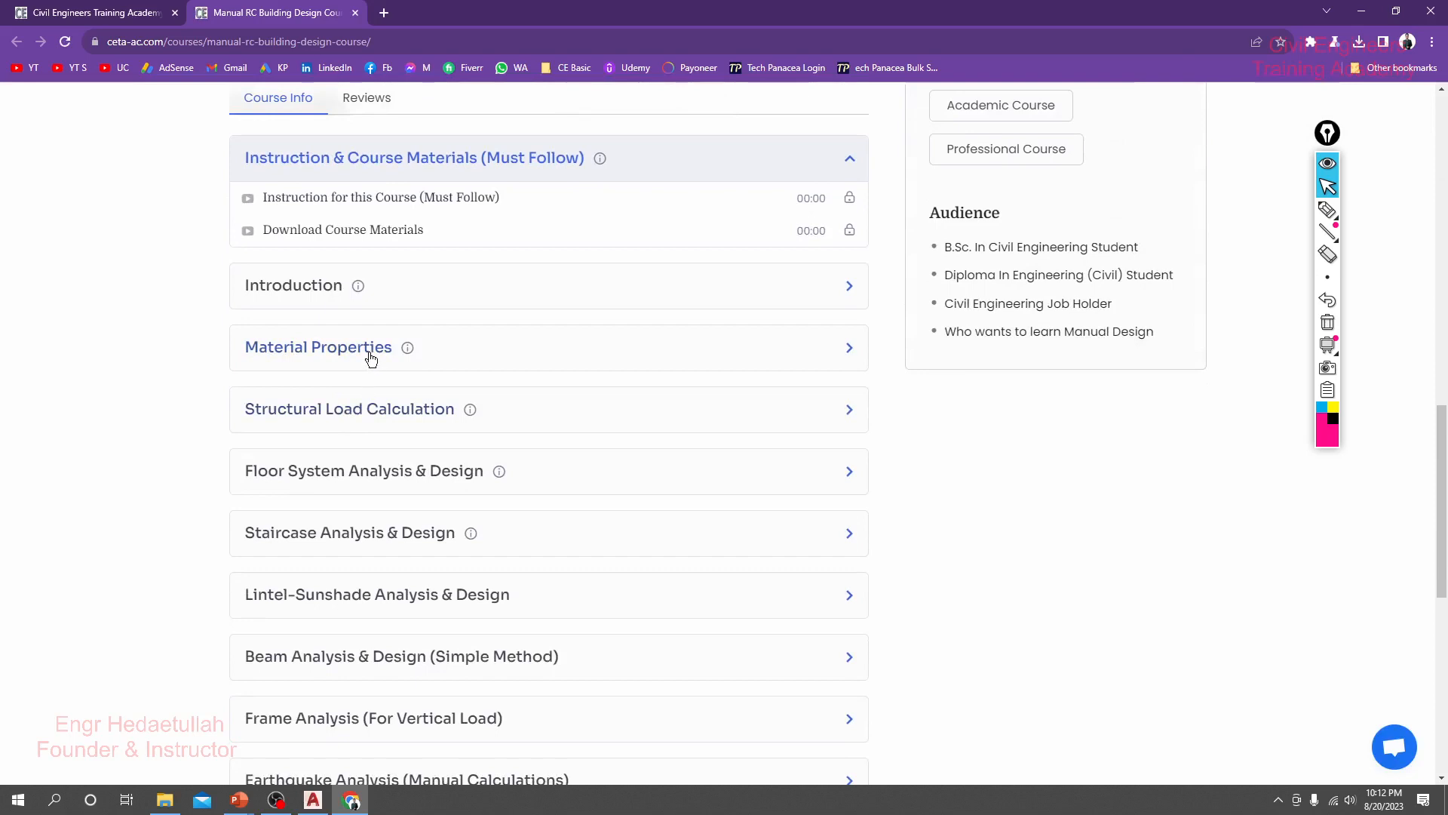
scroll(369, 378, down, 4)
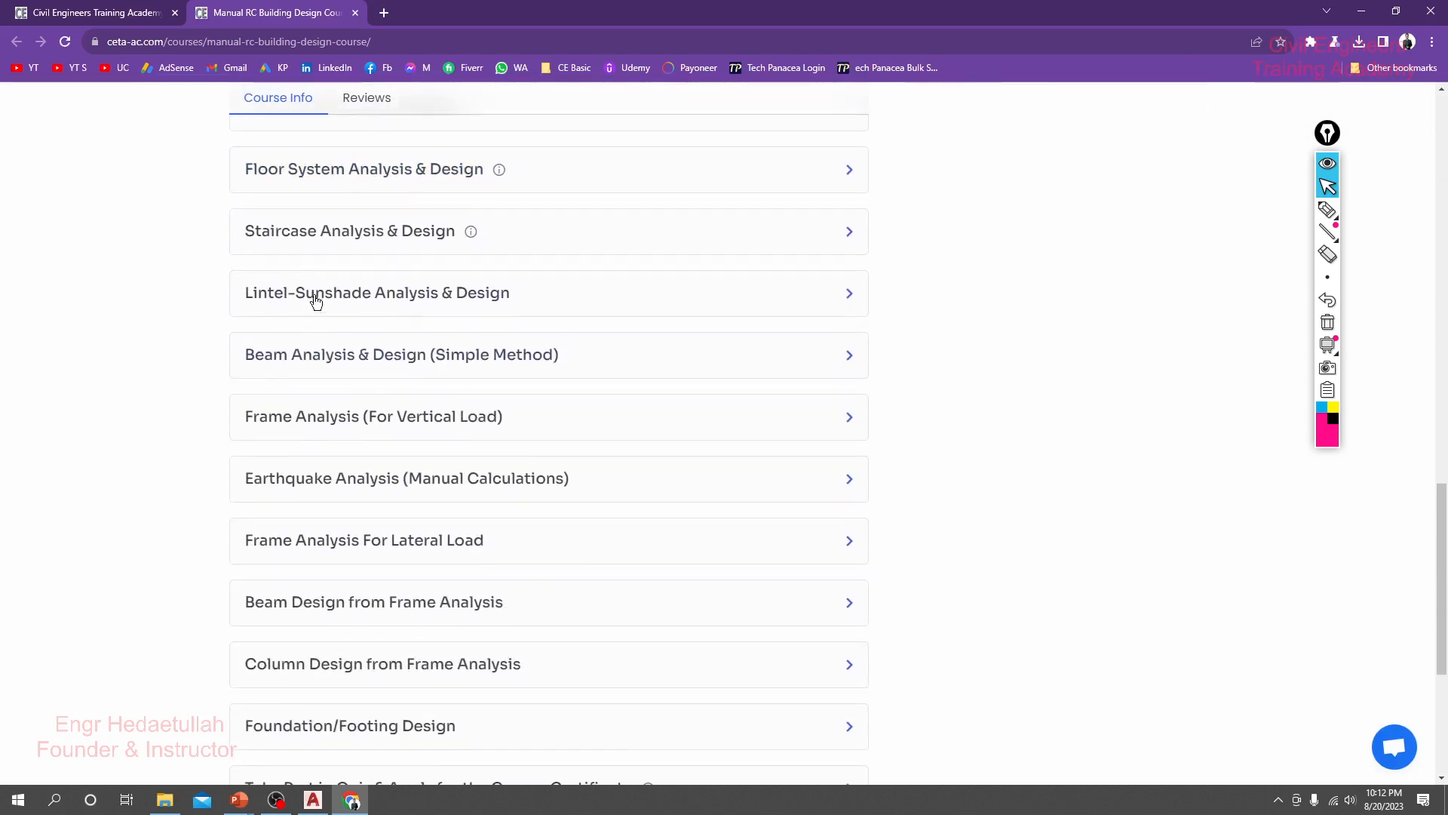
scroll(366, 483, down, 2)
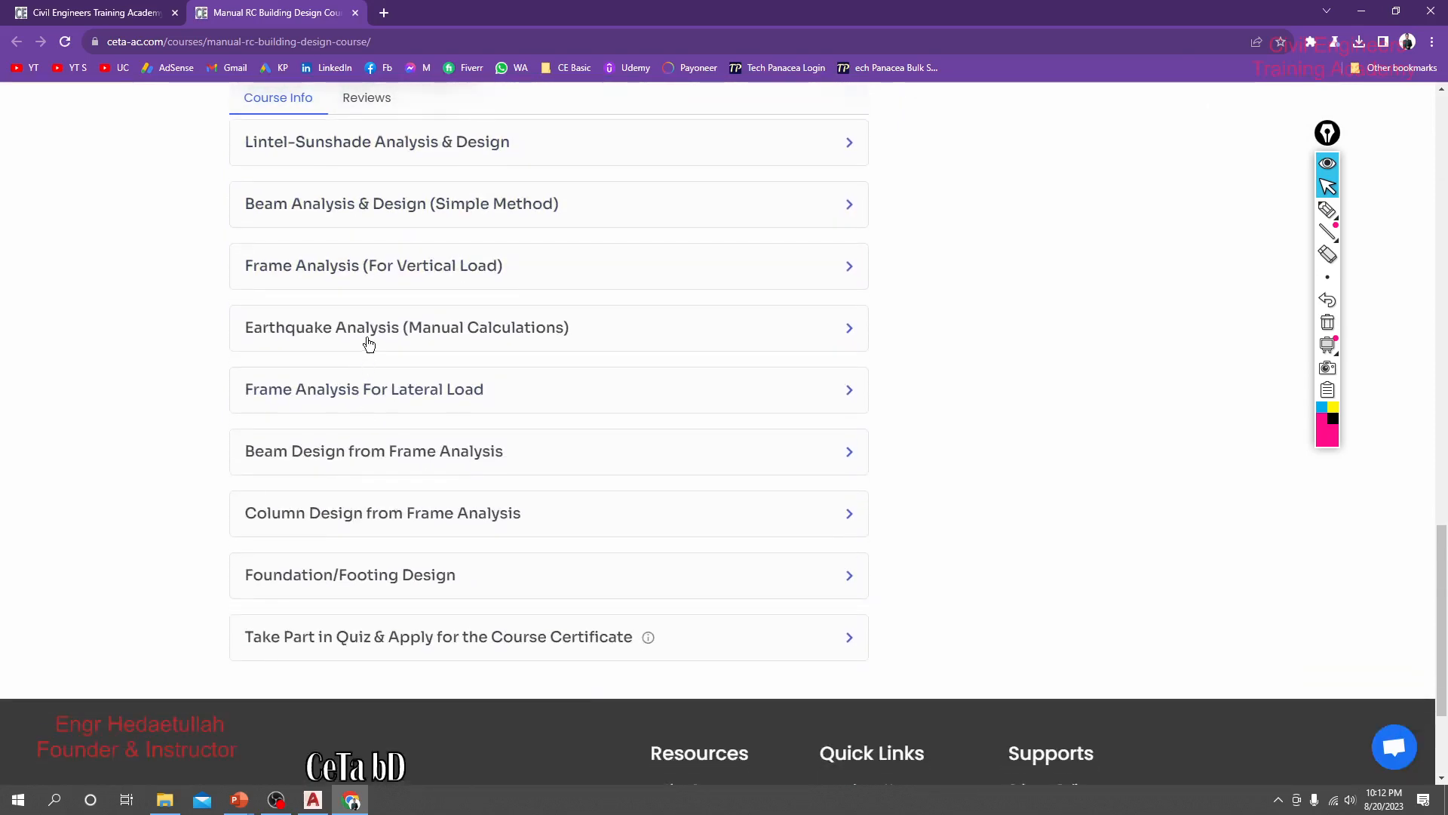
scroll(363, 355, down, 1)
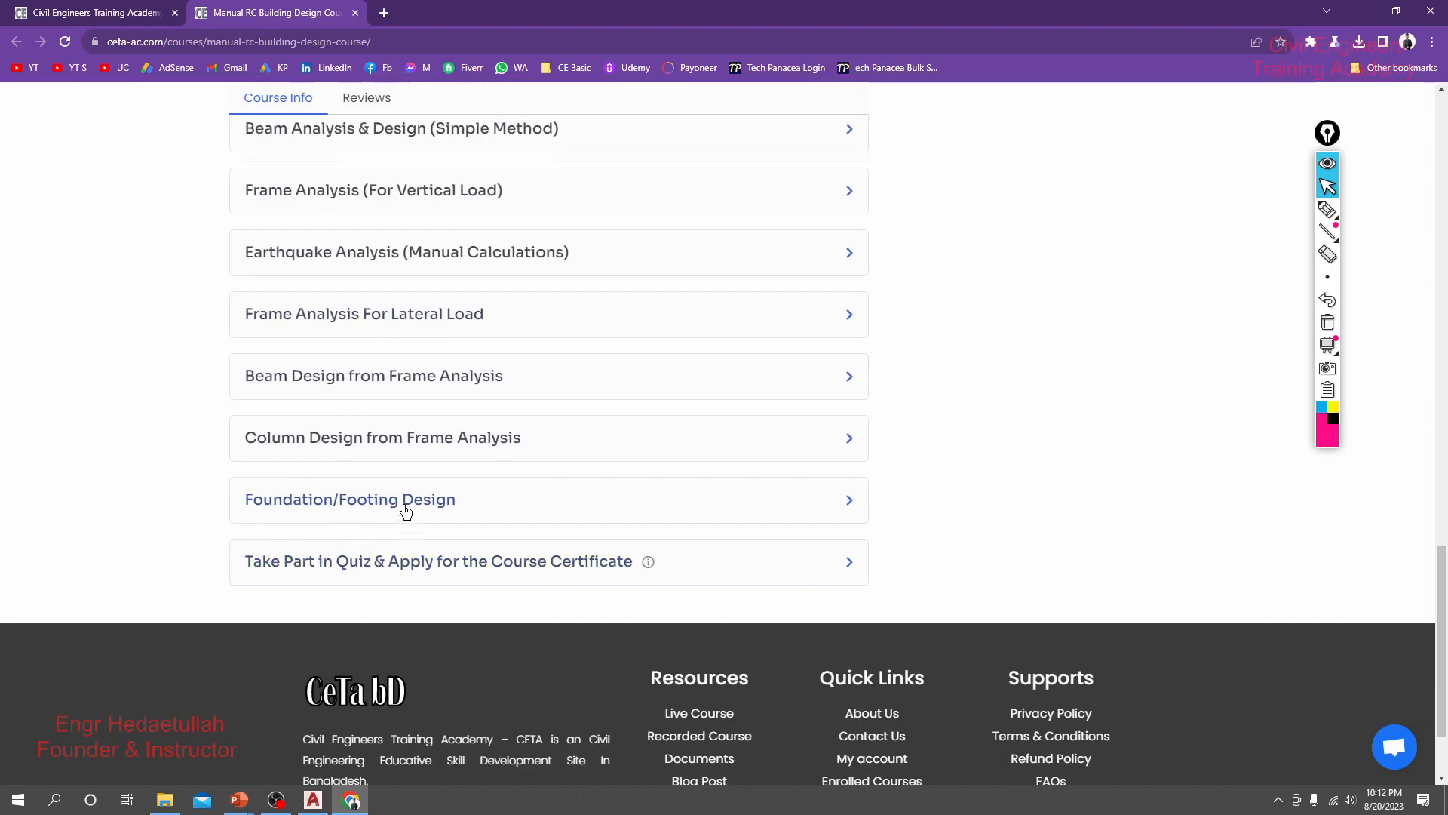
Check the Manual RC Building Design Course's duration, description and title, highlighting the duration and title text.
scroll(404, 509, up, 8)
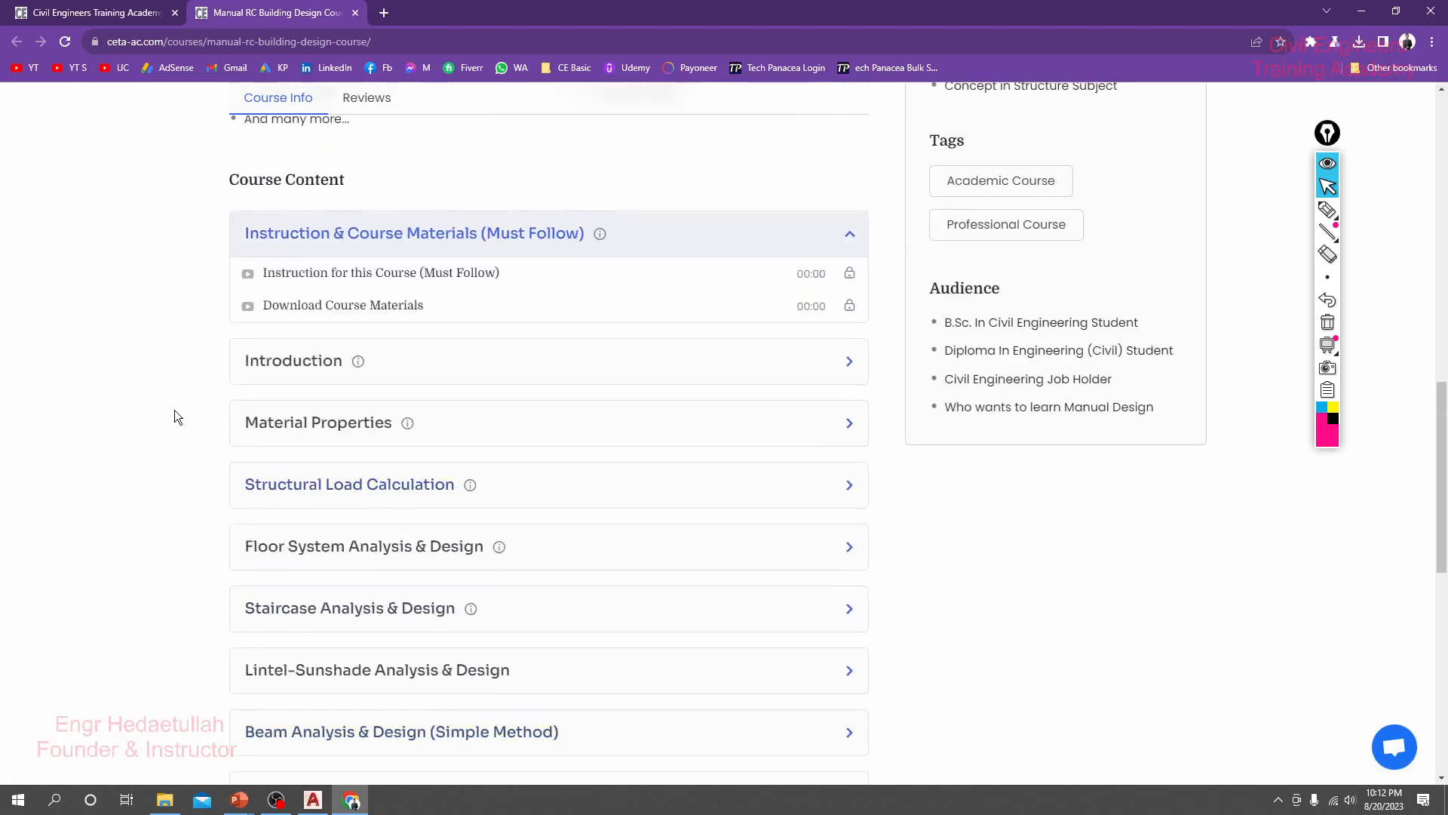
scroll(179, 413, up, 3)
scroll(180, 414, up, 8)
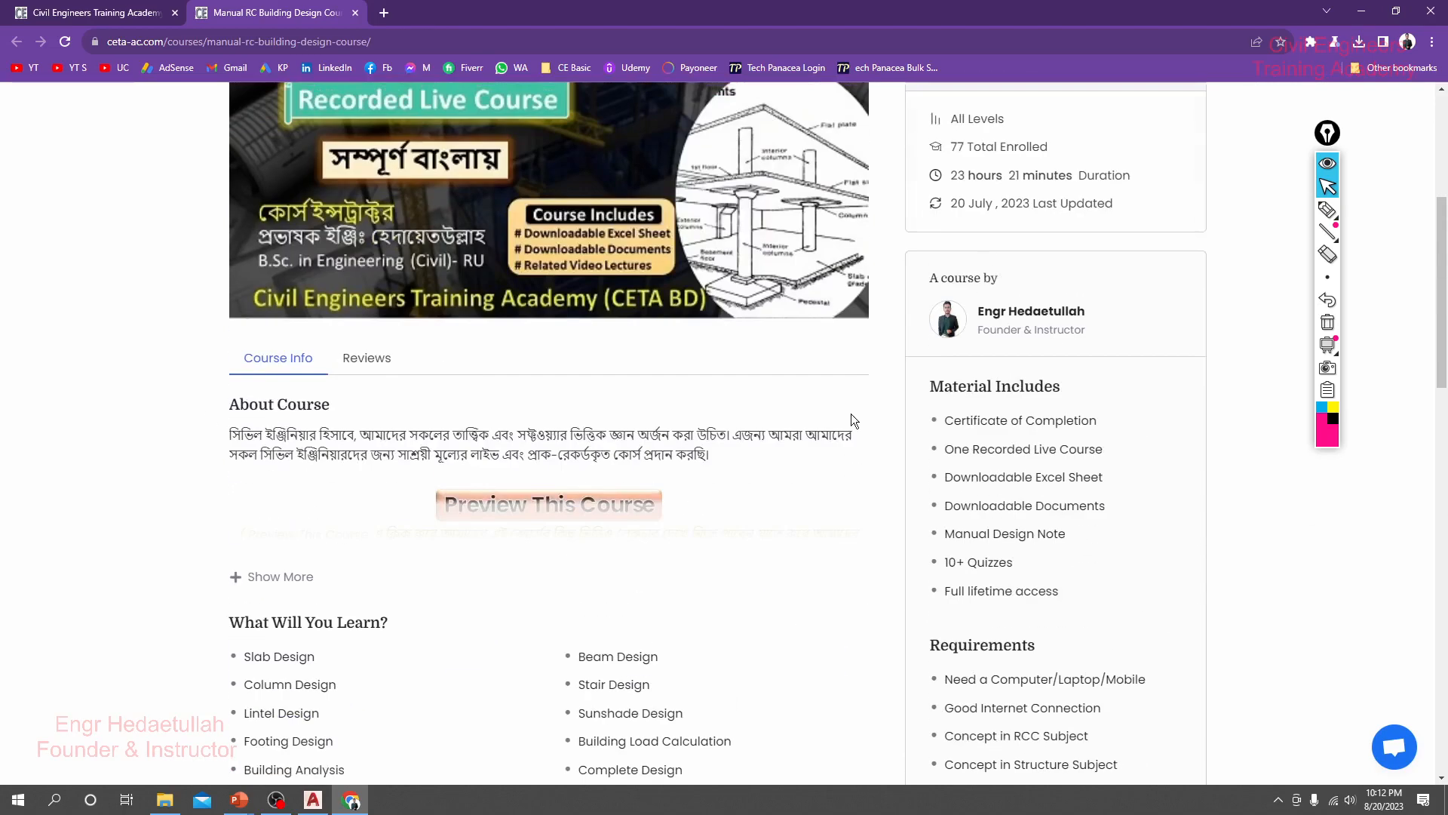
drag(951, 327, 1174, 332)
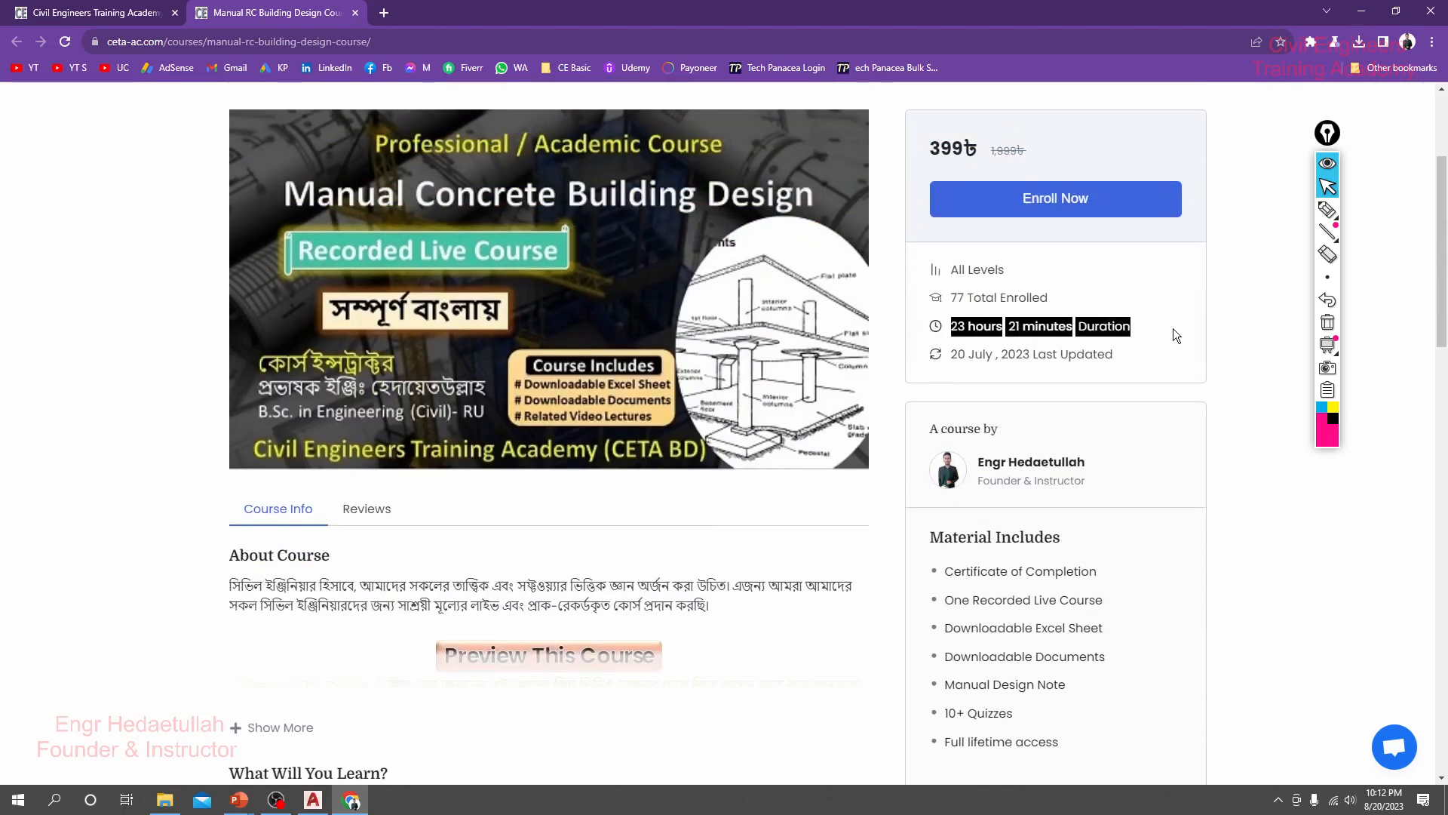
scroll(672, 549, down, 2)
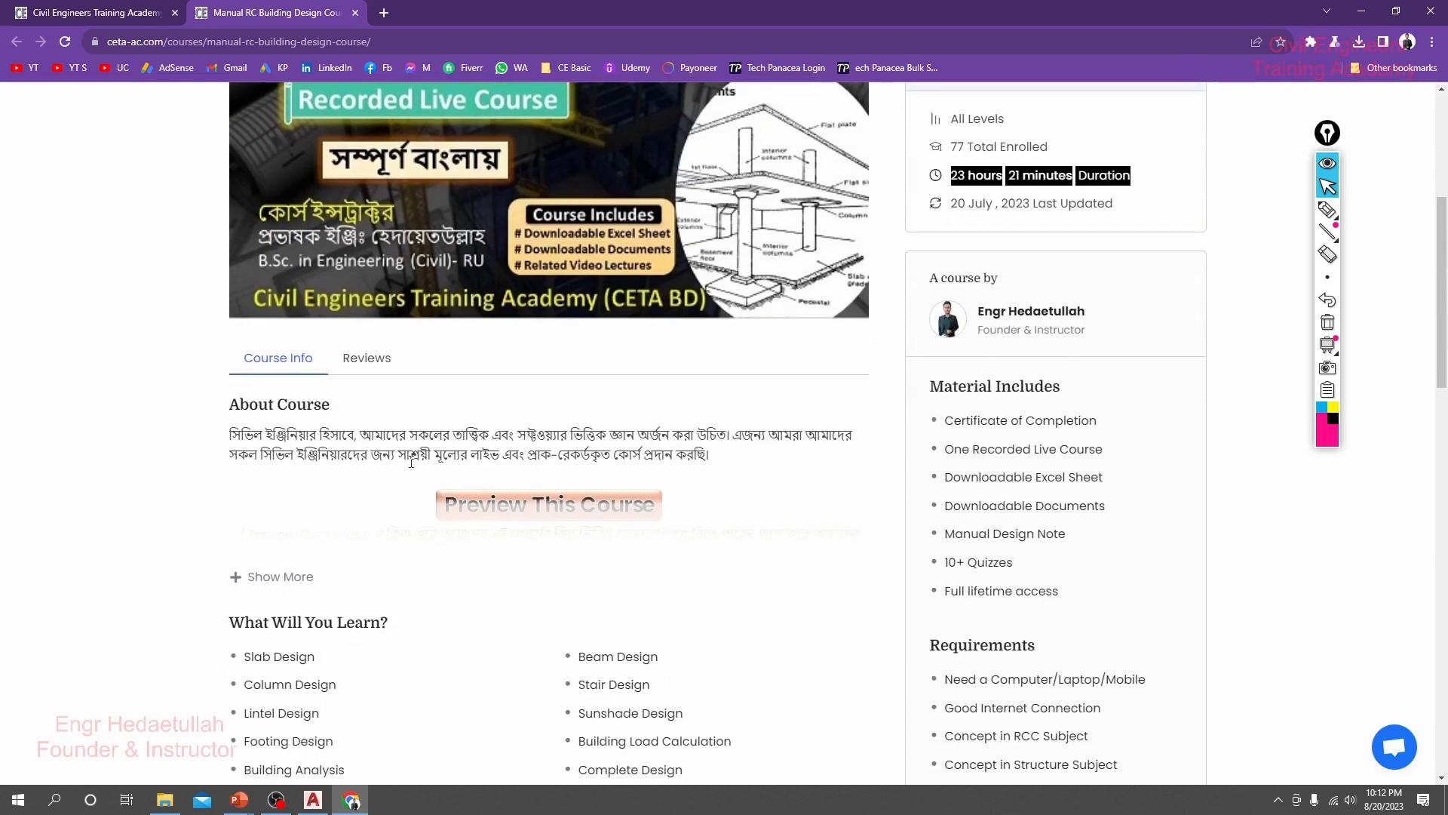
scroll(411, 462, up, 4)
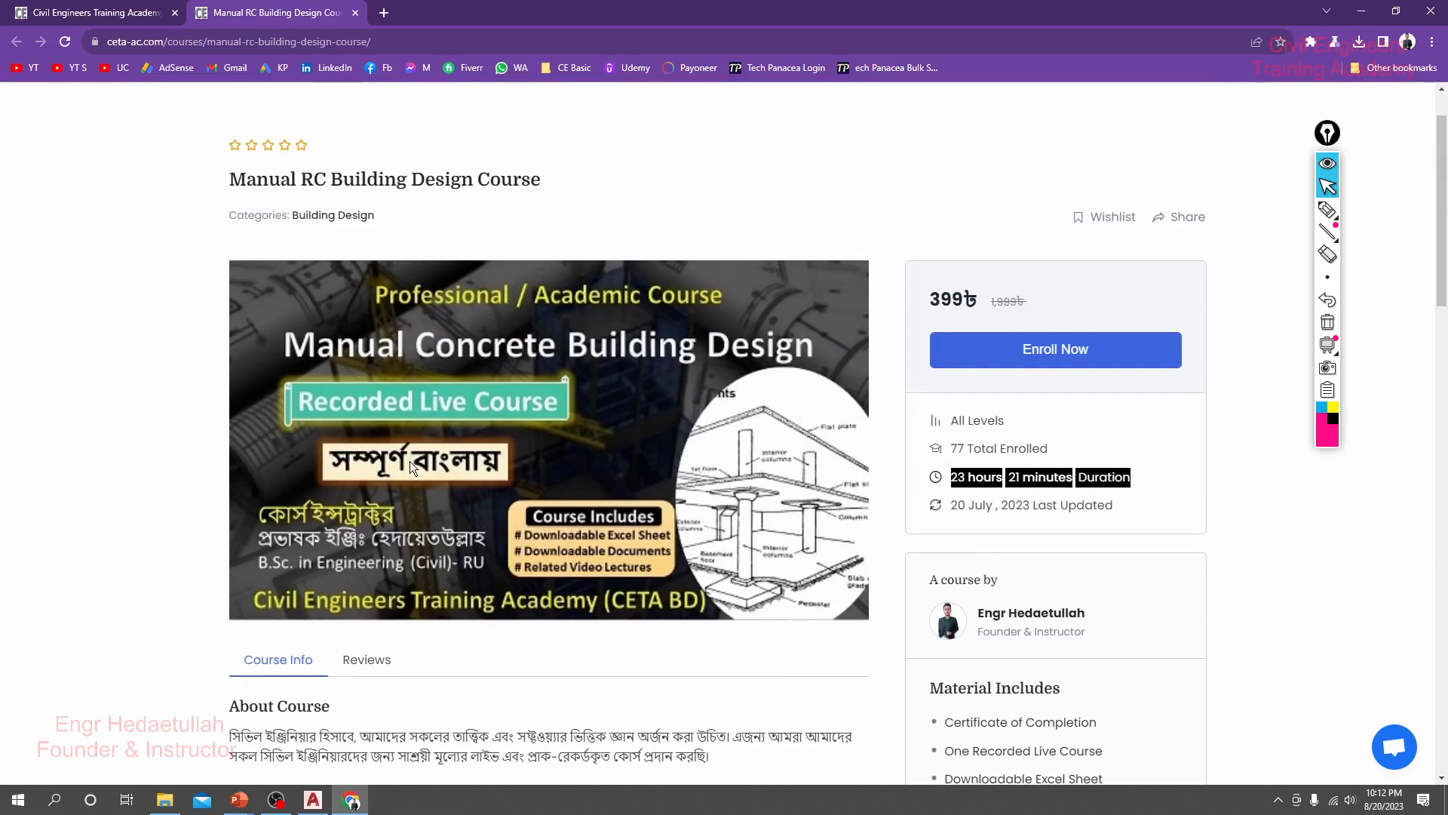
drag(569, 181, 219, 185)
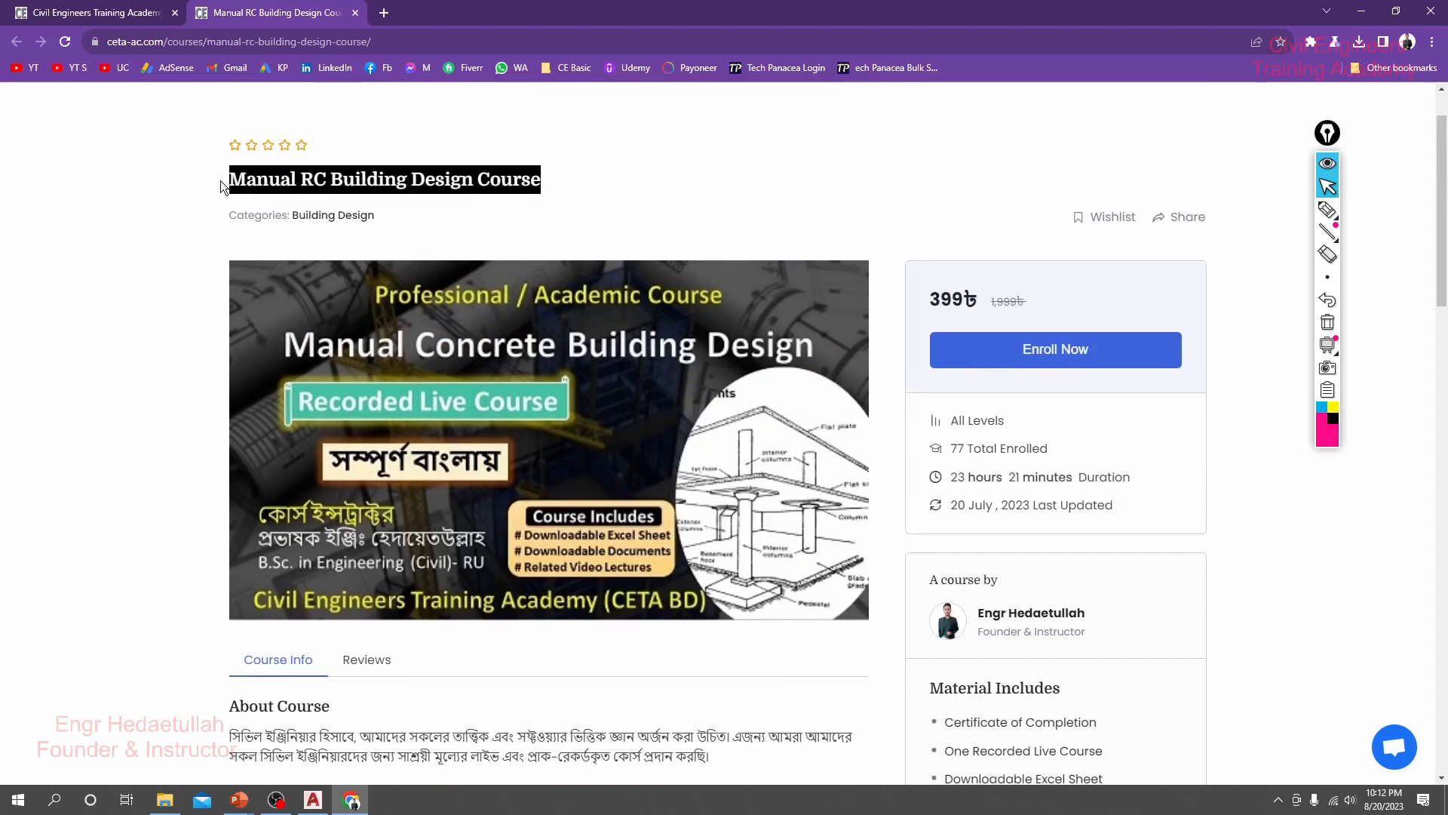
Switch back to the PowerPoint slide and complete the floor finish load in the text box as "FF= 12.5 psf".
click(313, 799)
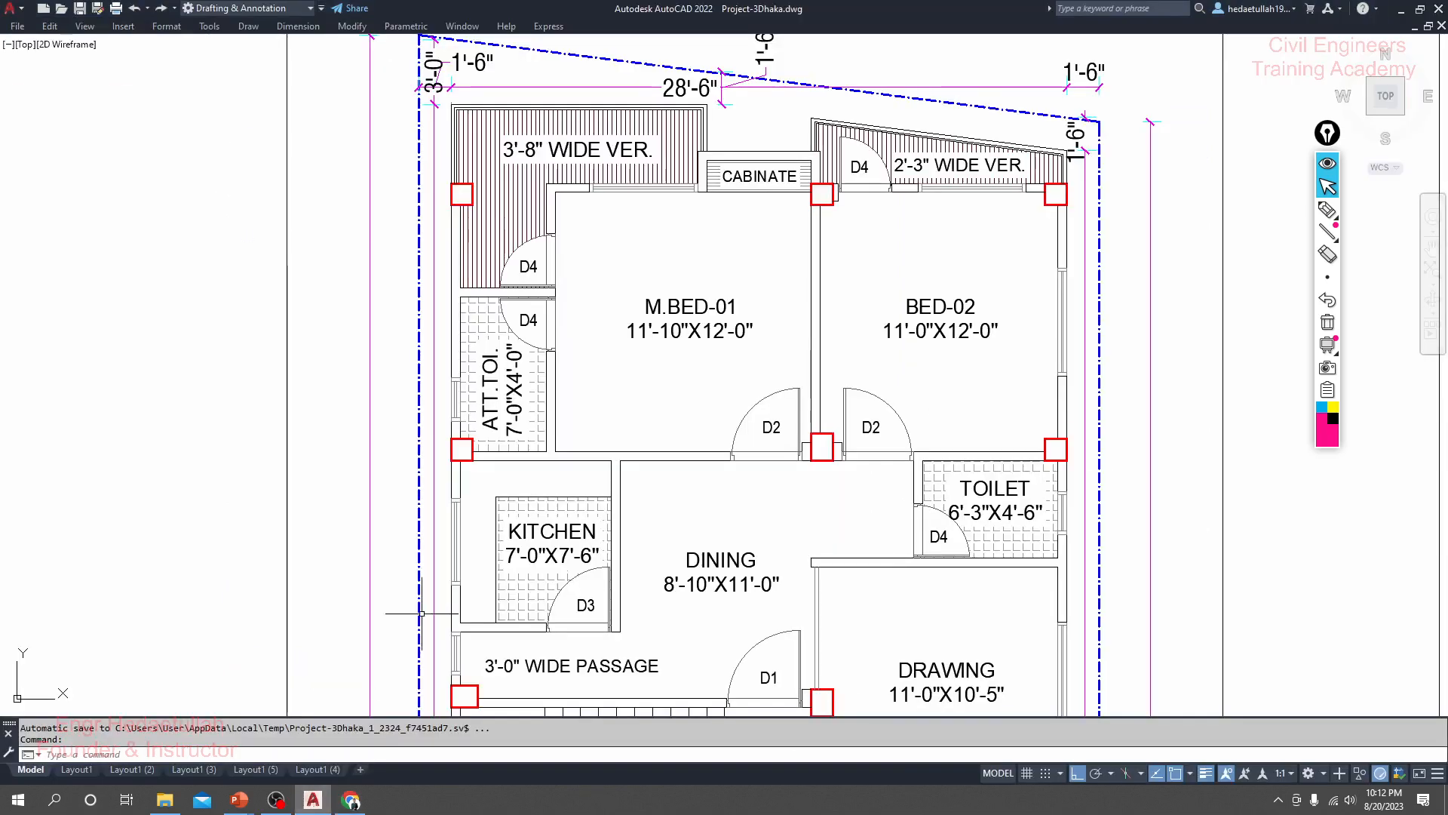
click(239, 799)
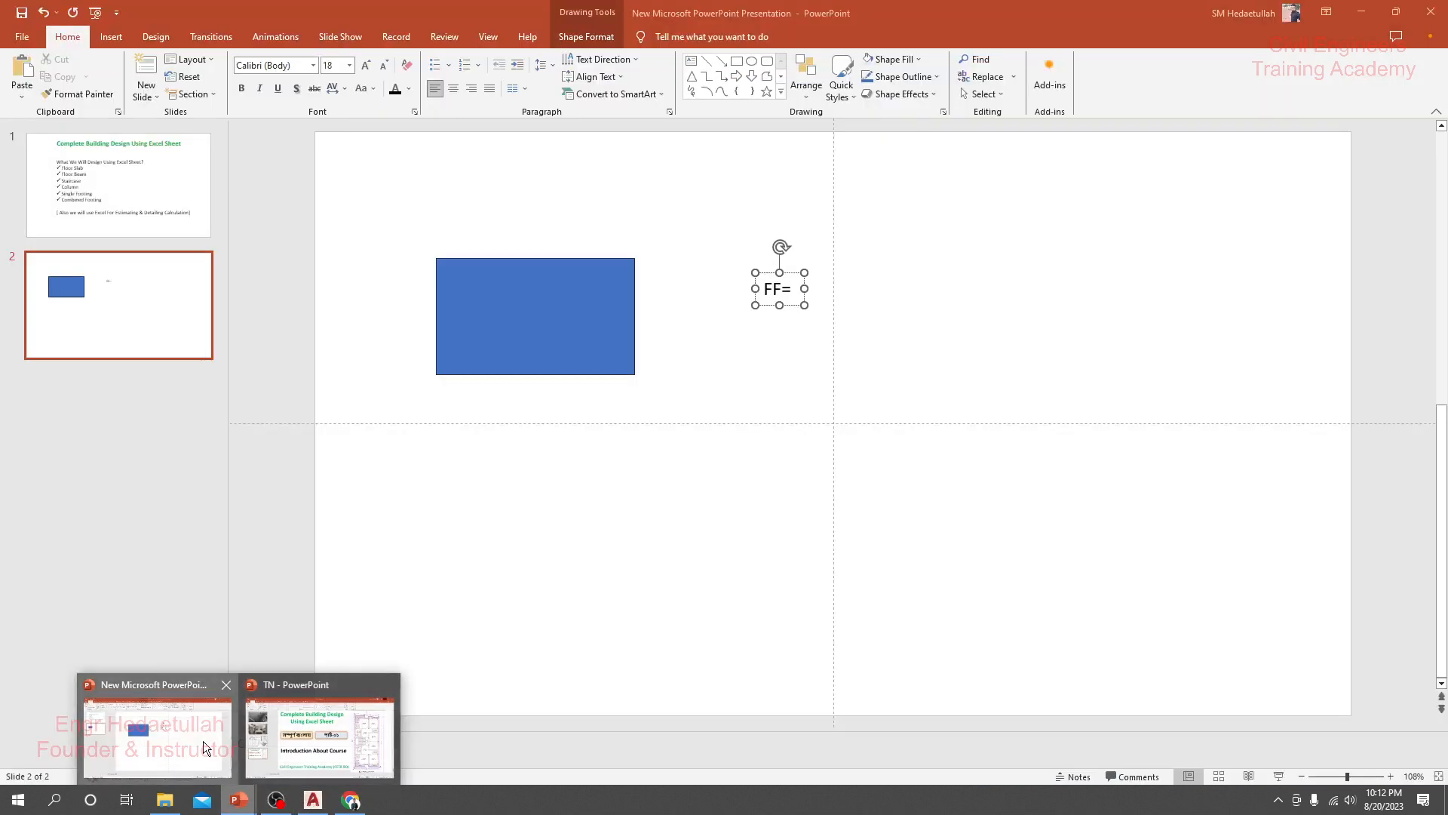
click(204, 747)
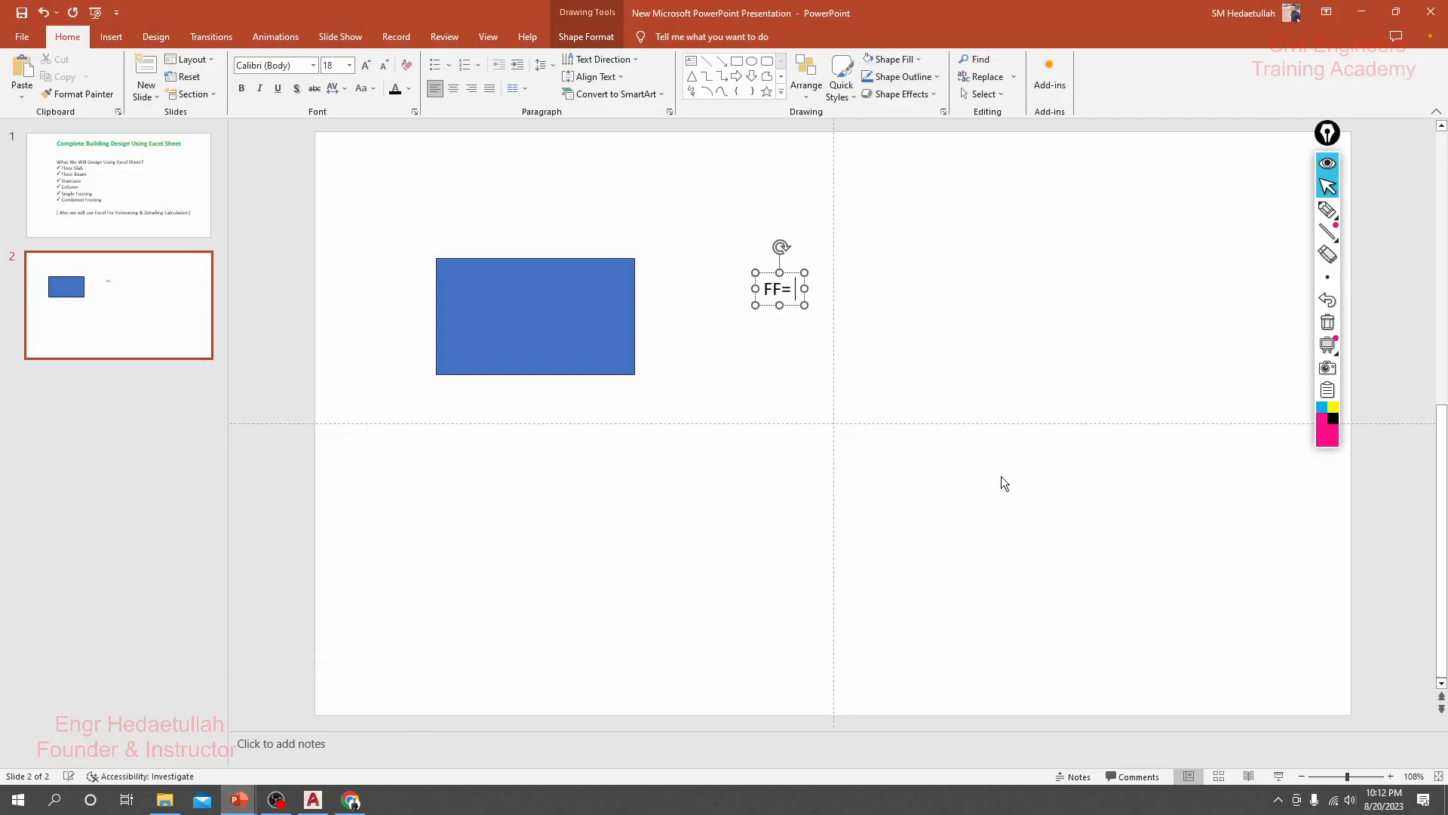
text(1.25)
key(BackSpace)
key(BackSpace)
key(BackSpace)
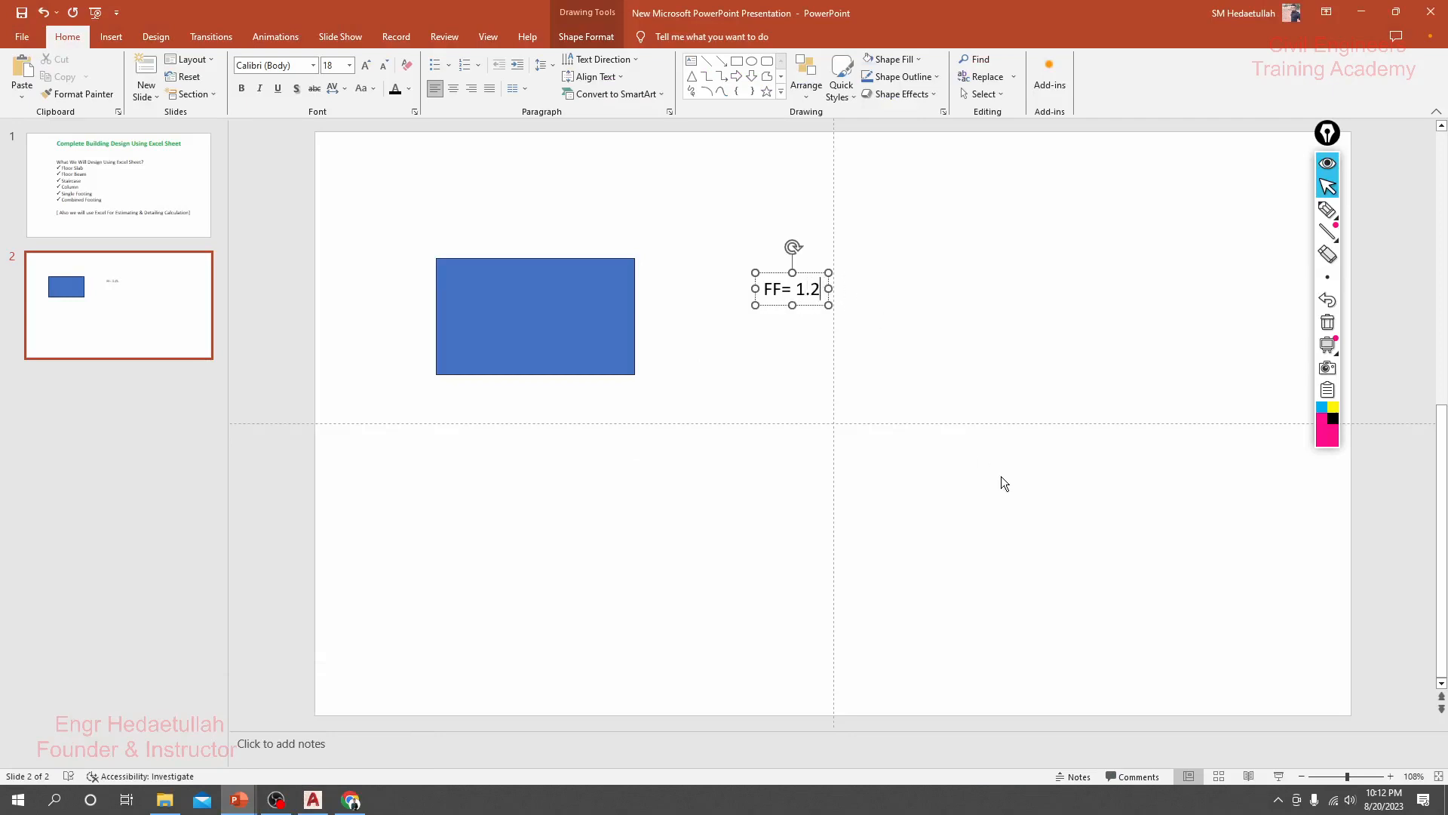
text(2.5 psf)
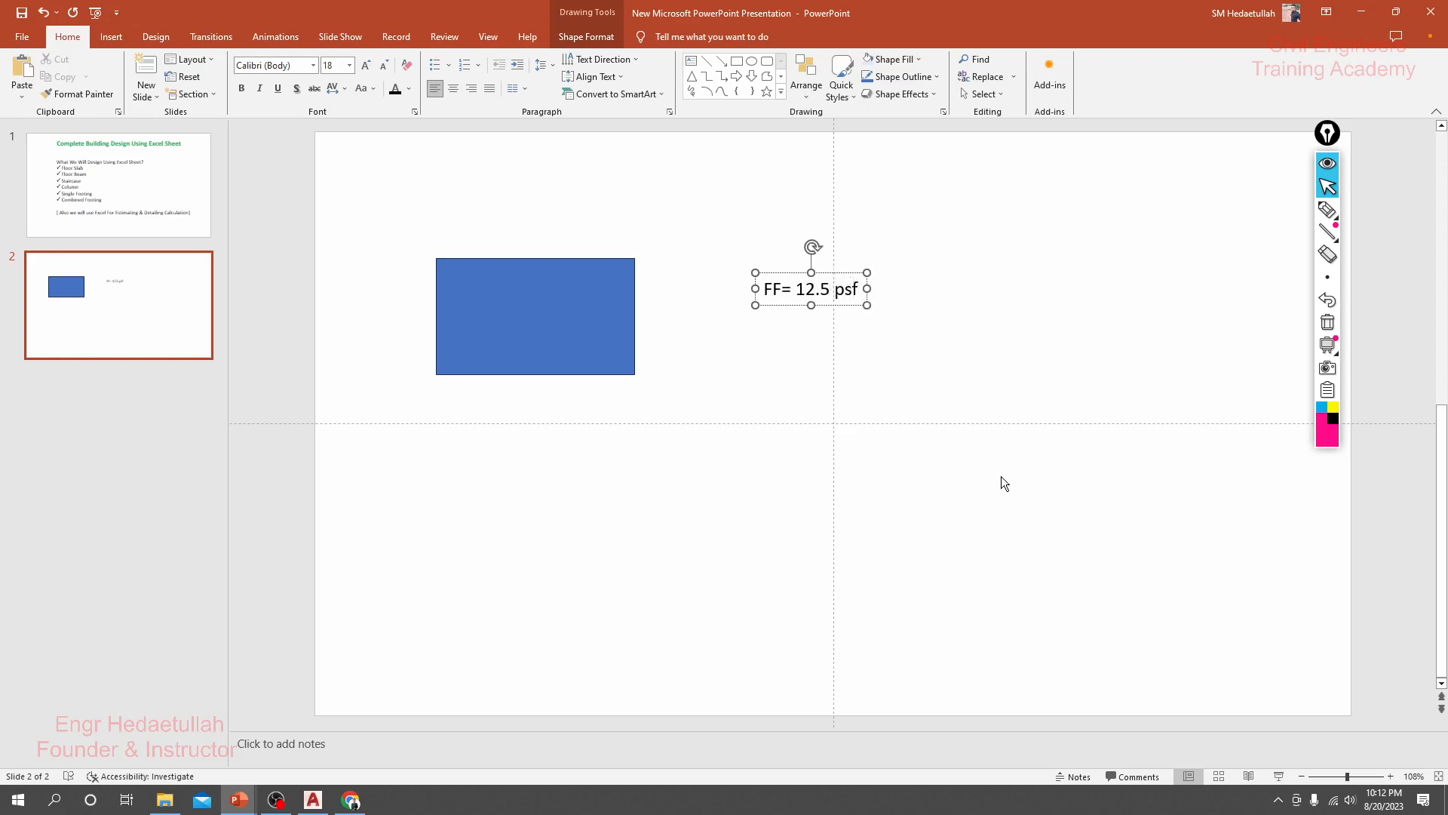
Append "= 18.75 psf" to the floor finish load and start a new line in the text box.
text( = )
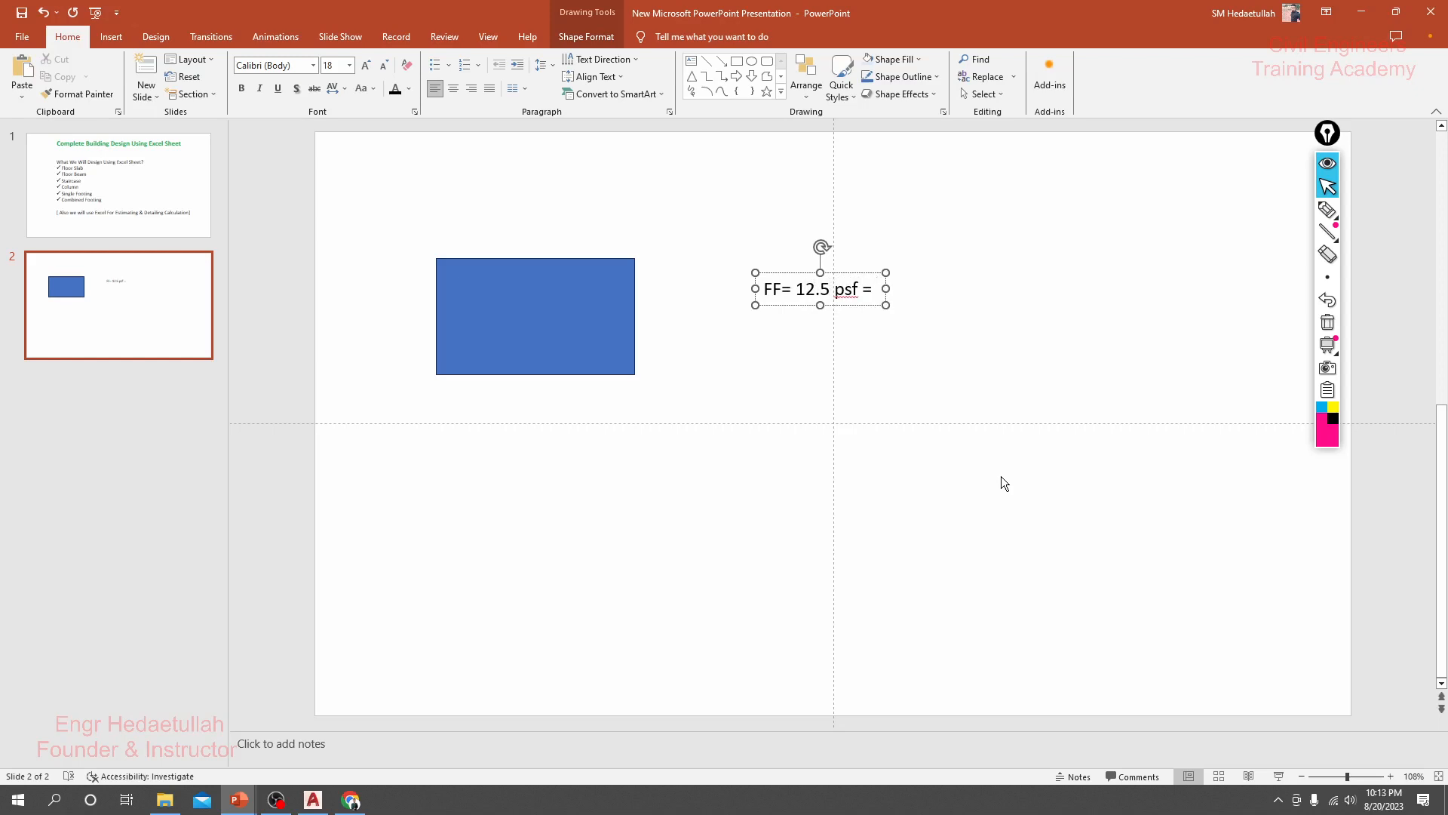
text(1)
key(BackSpace)
text(18)
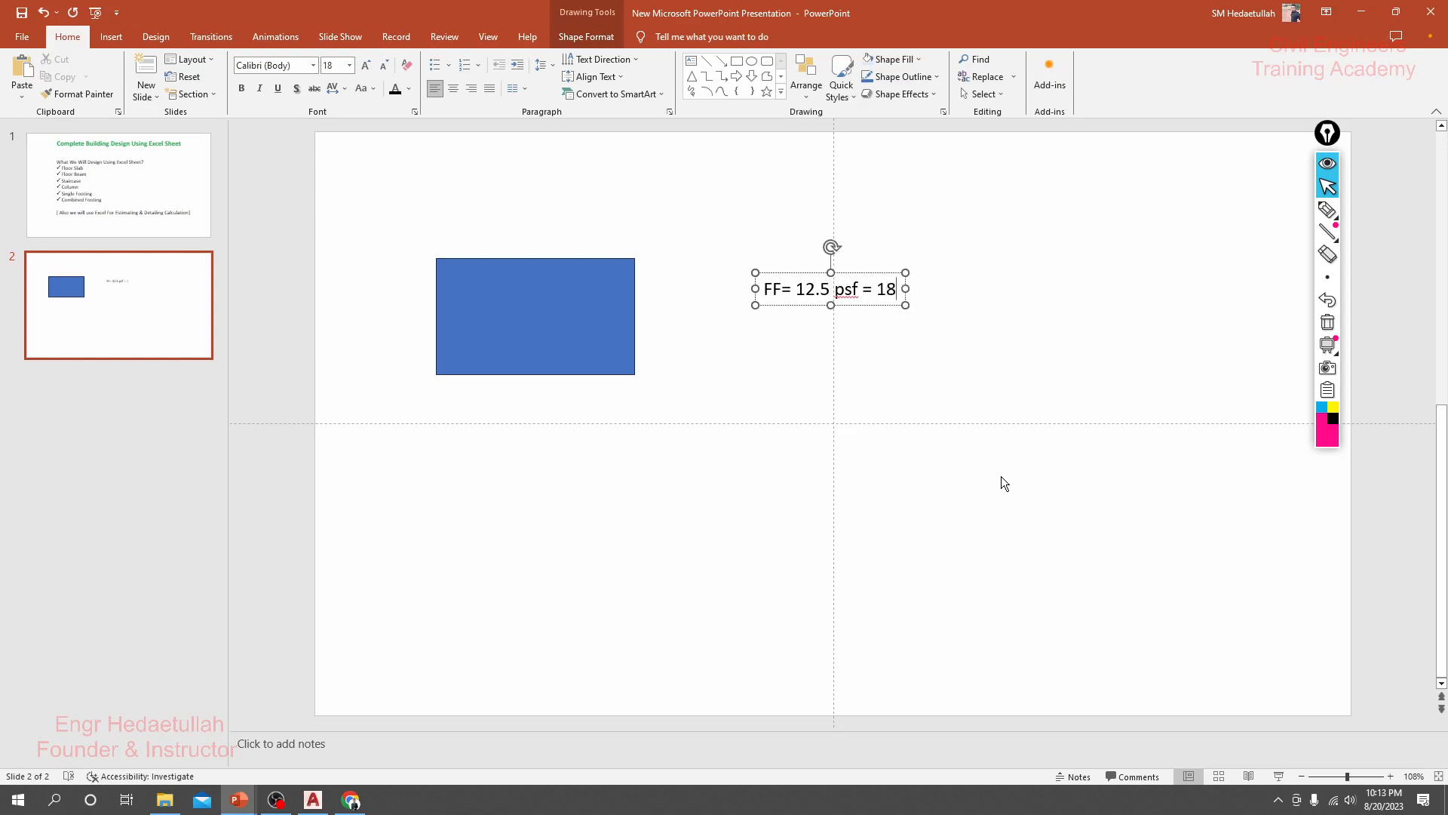
text(.75)
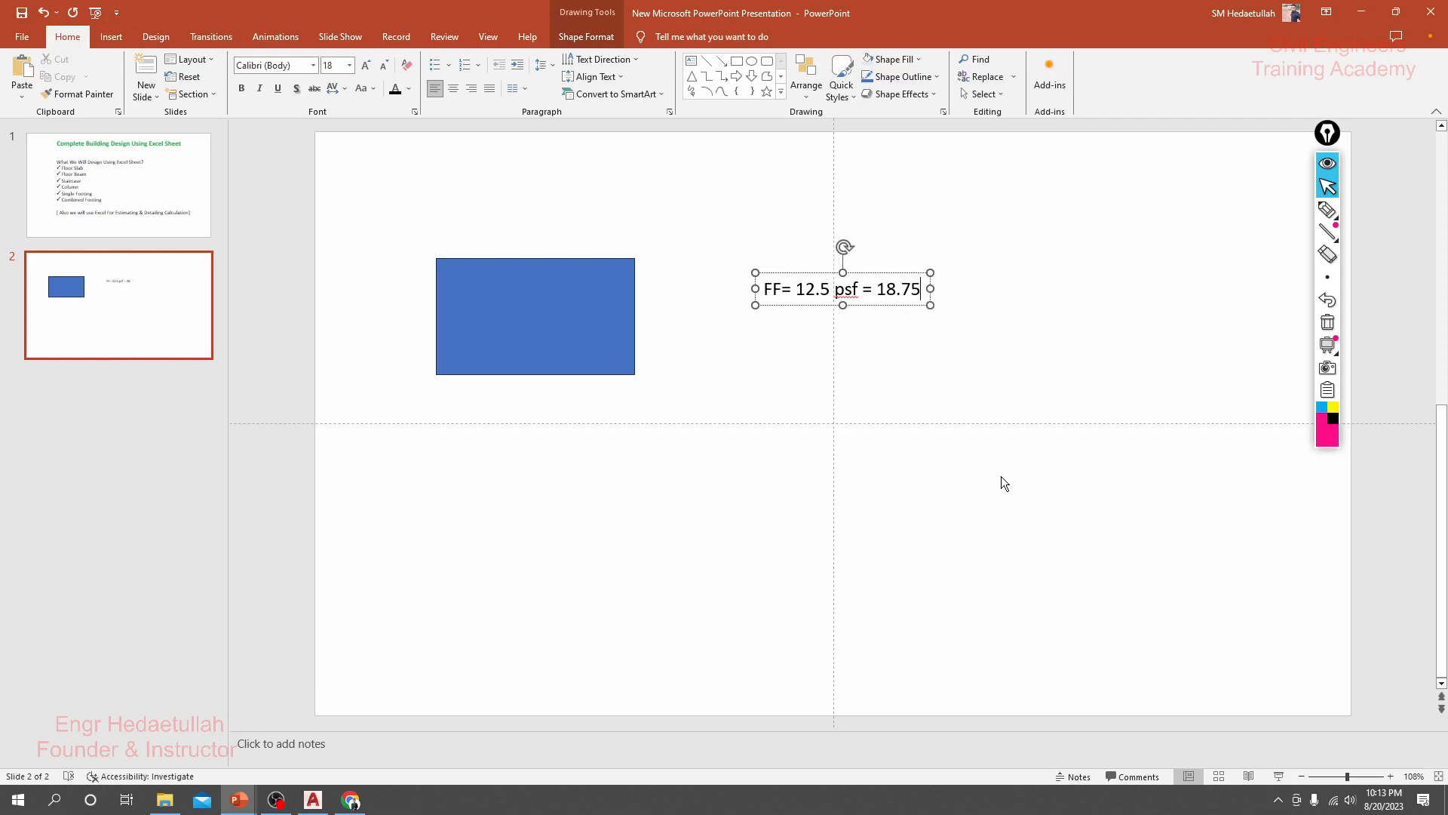
text( psf)
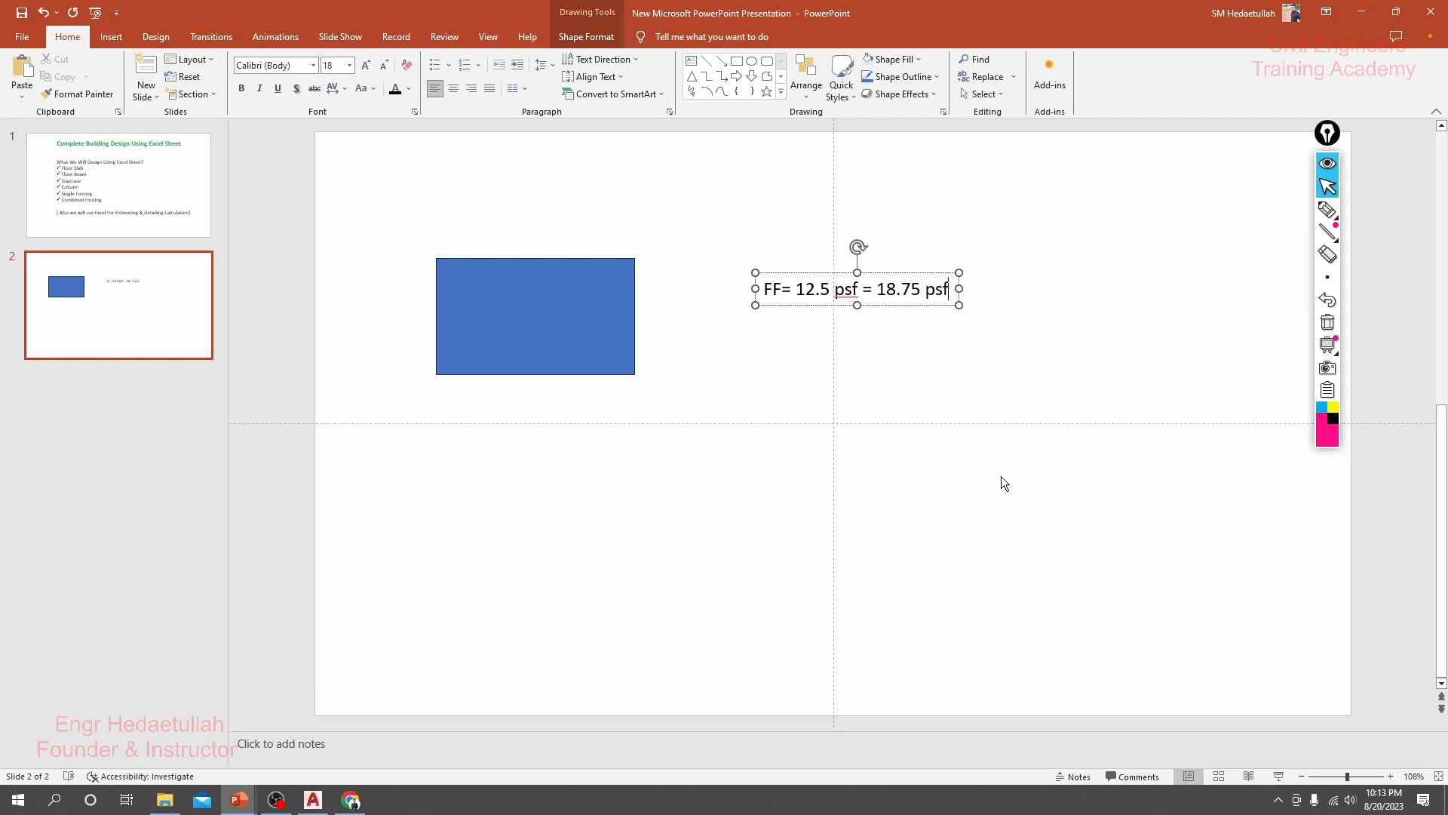
key(Return)
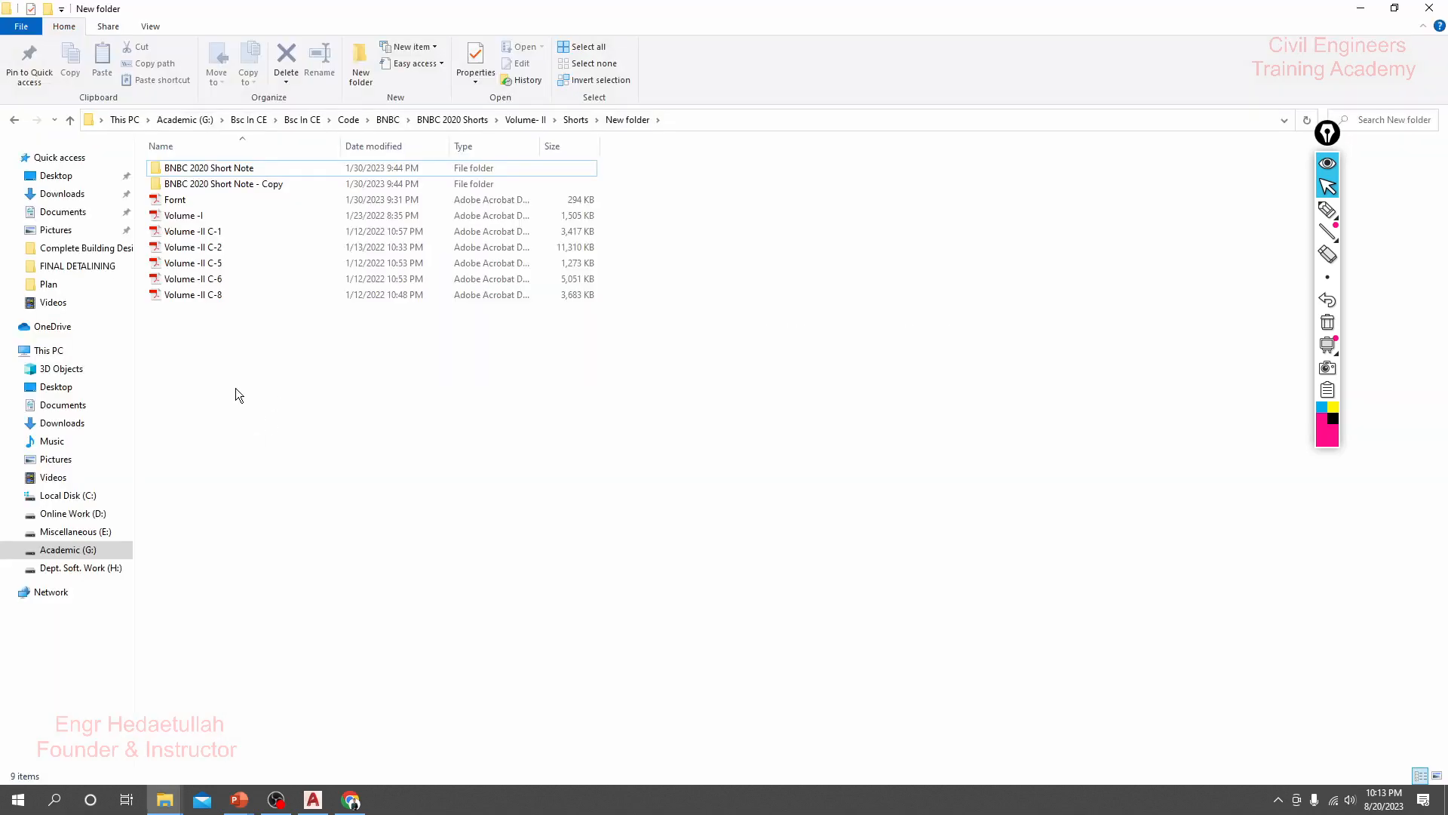
Open the "Volume -II C-2" PDF from the "BNBC PDF Short note" folder inside "BNBC 2020 Short Note".
double_click(216, 169)
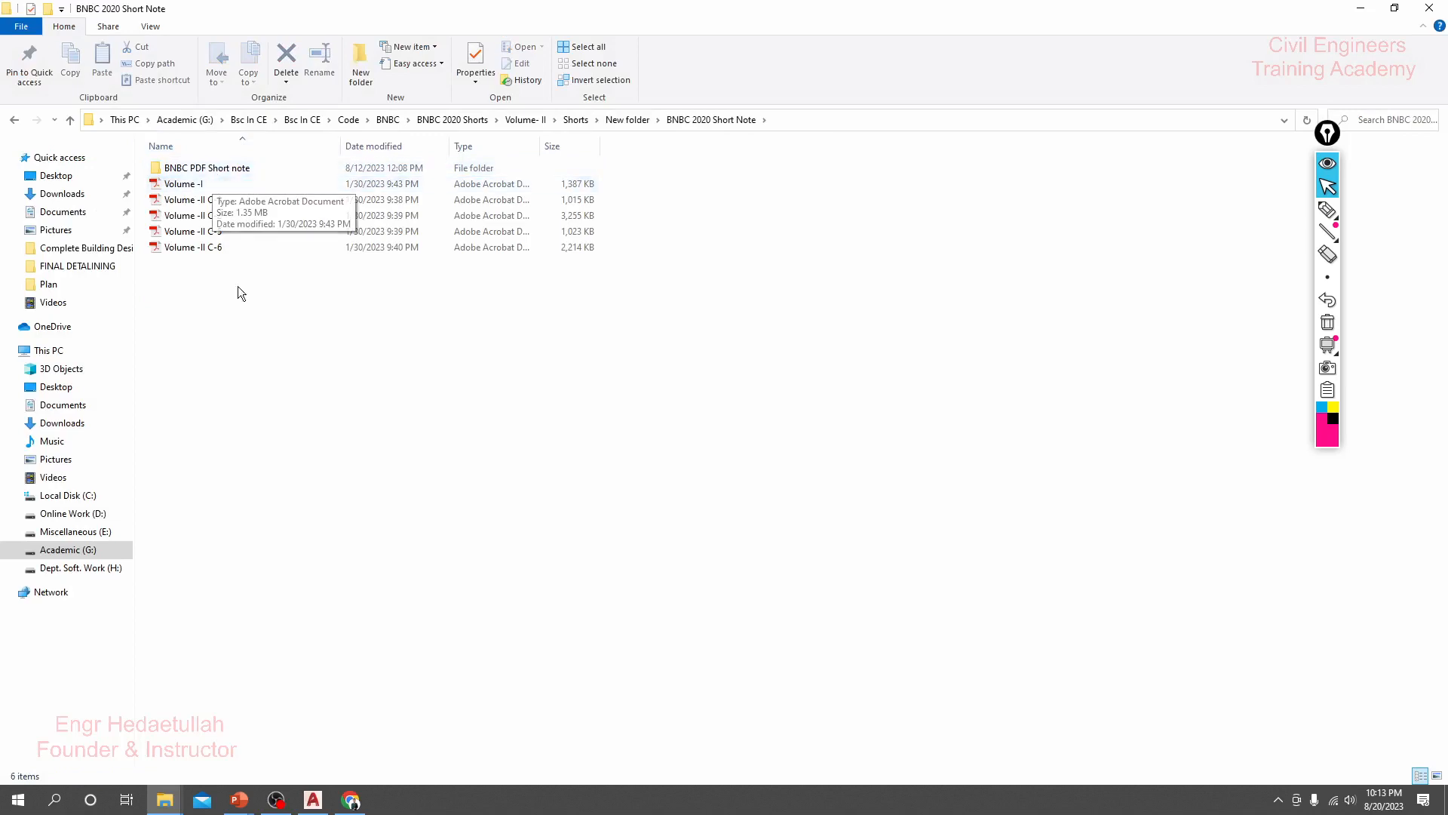
double_click(239, 175)
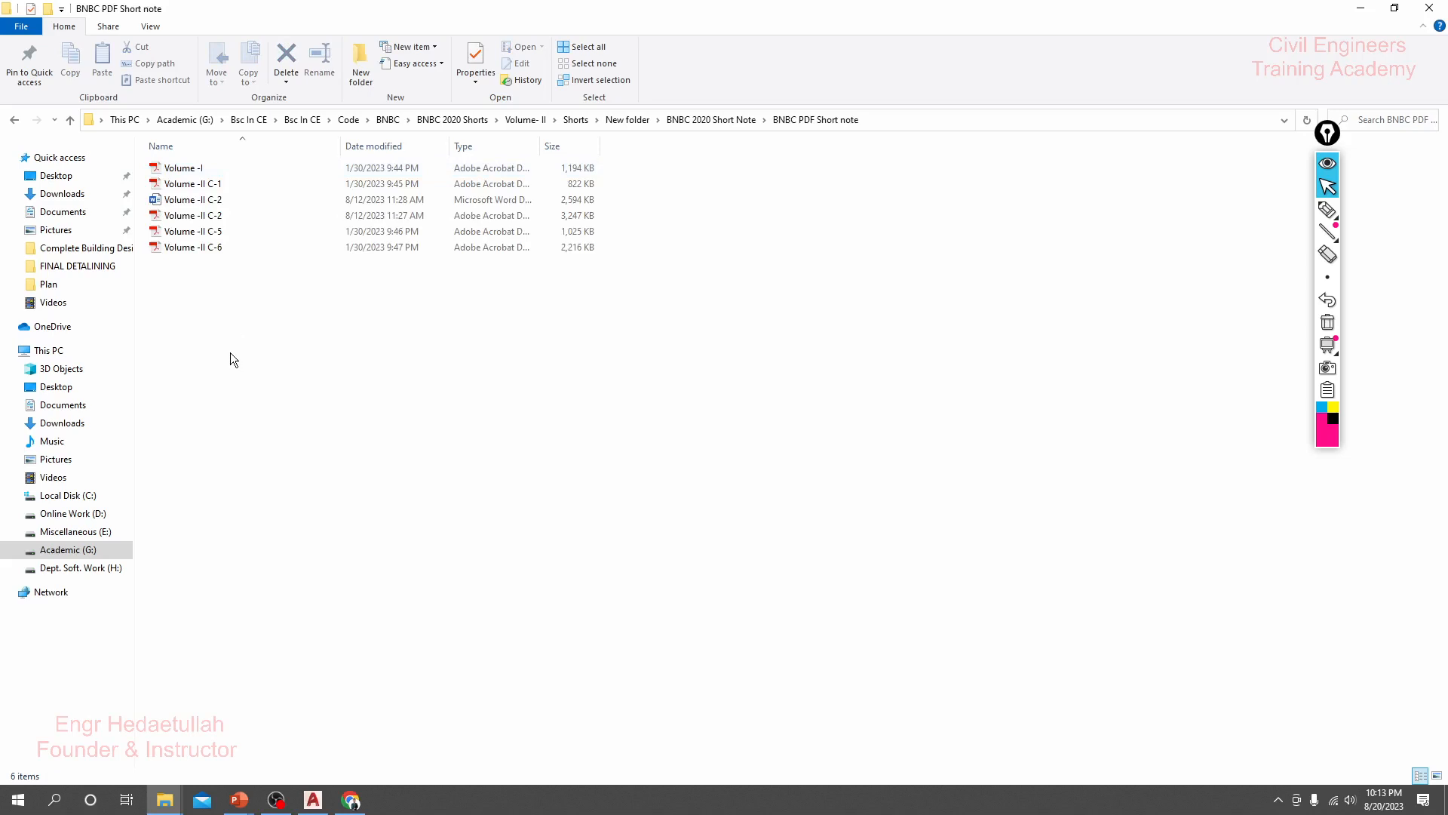
click(216, 183)
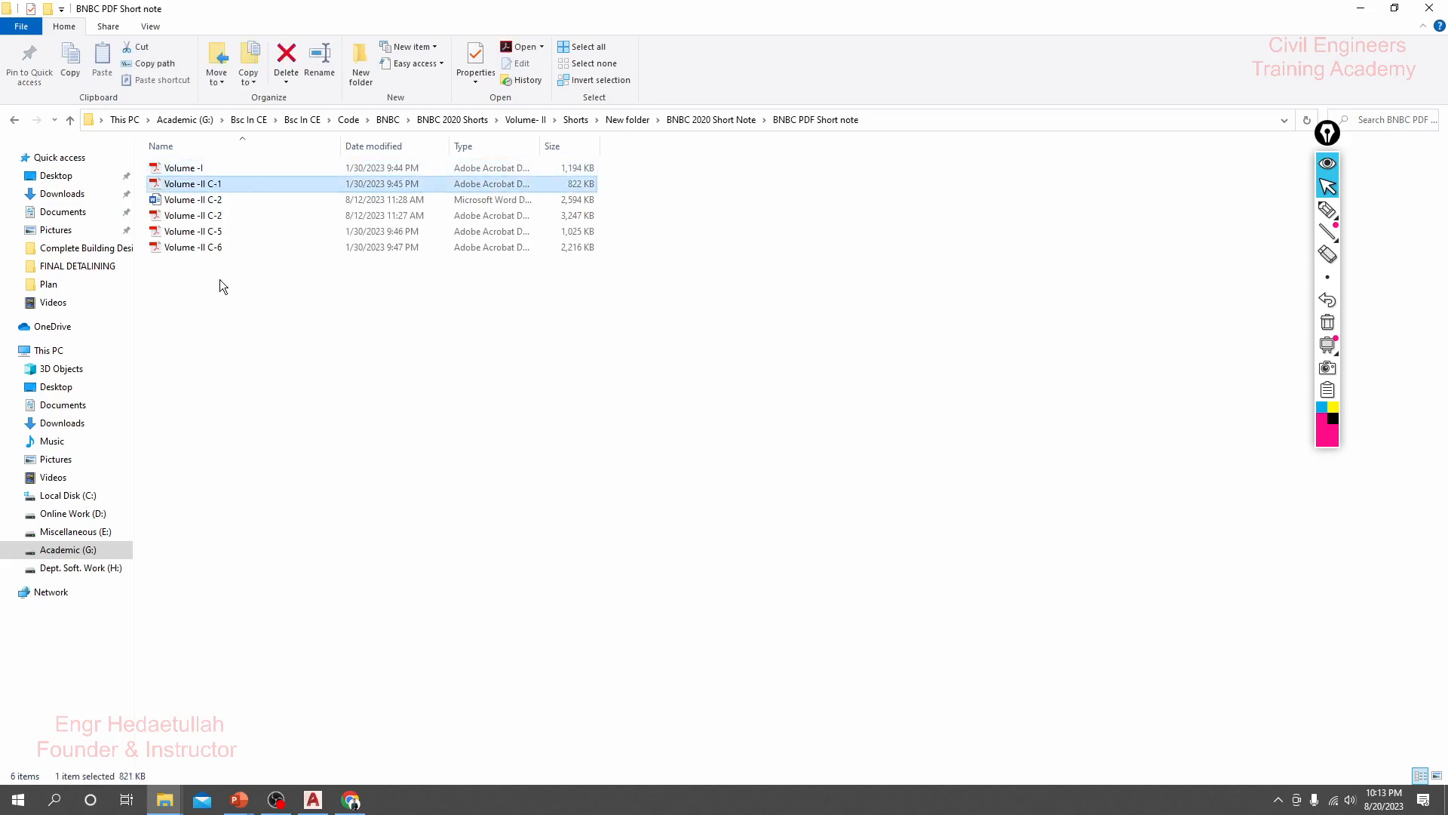
click(228, 216)
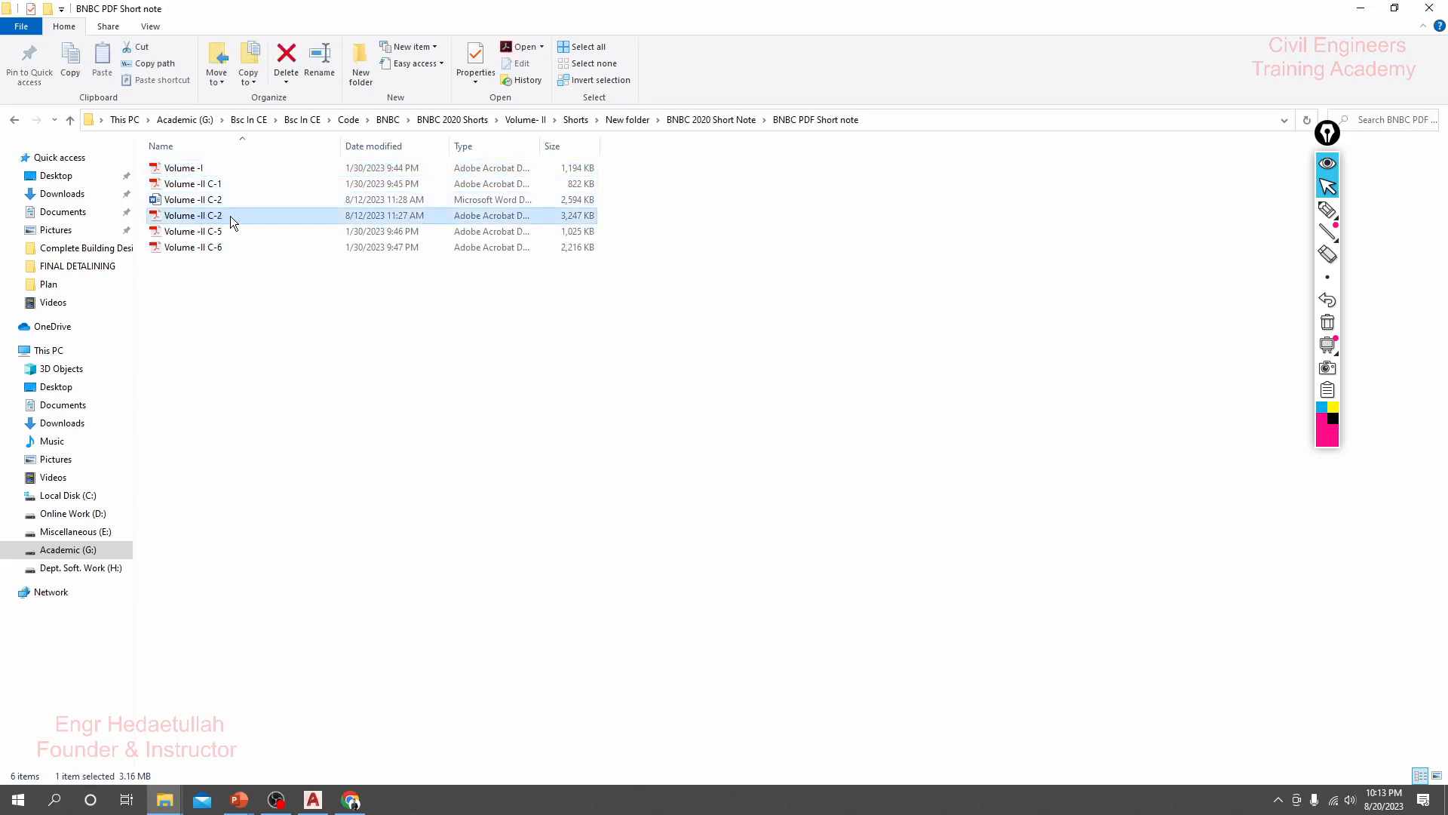
double_click(230, 215)
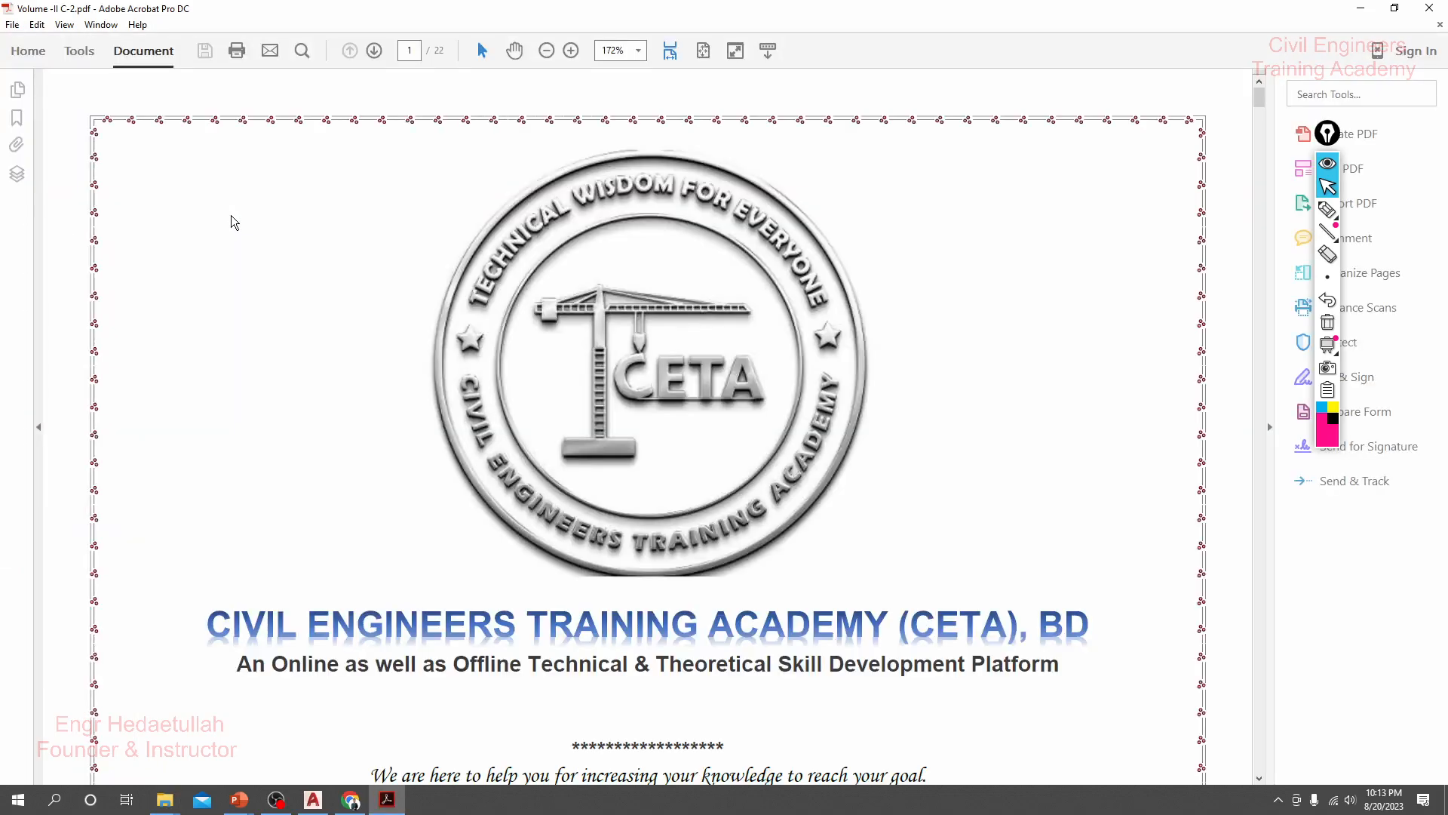
Examine the material unit weight table and the live load tables in the PDF, down to the residential occupancies.
scroll(453, 388, down, 10)
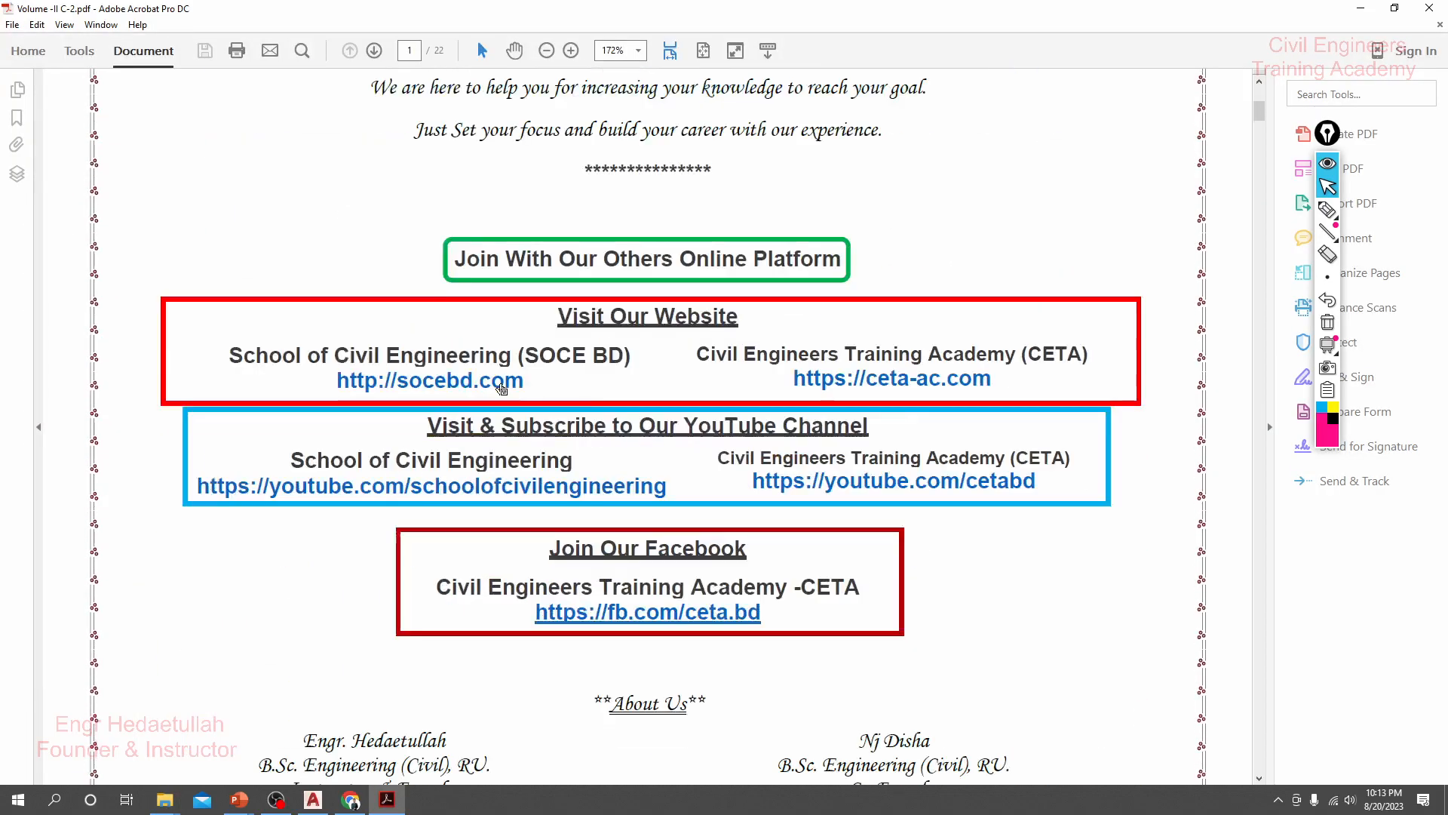
scroll(502, 389, down, 10)
ctrl+scroll(503, 389, down, 3)
scroll(502, 388, down, 5)
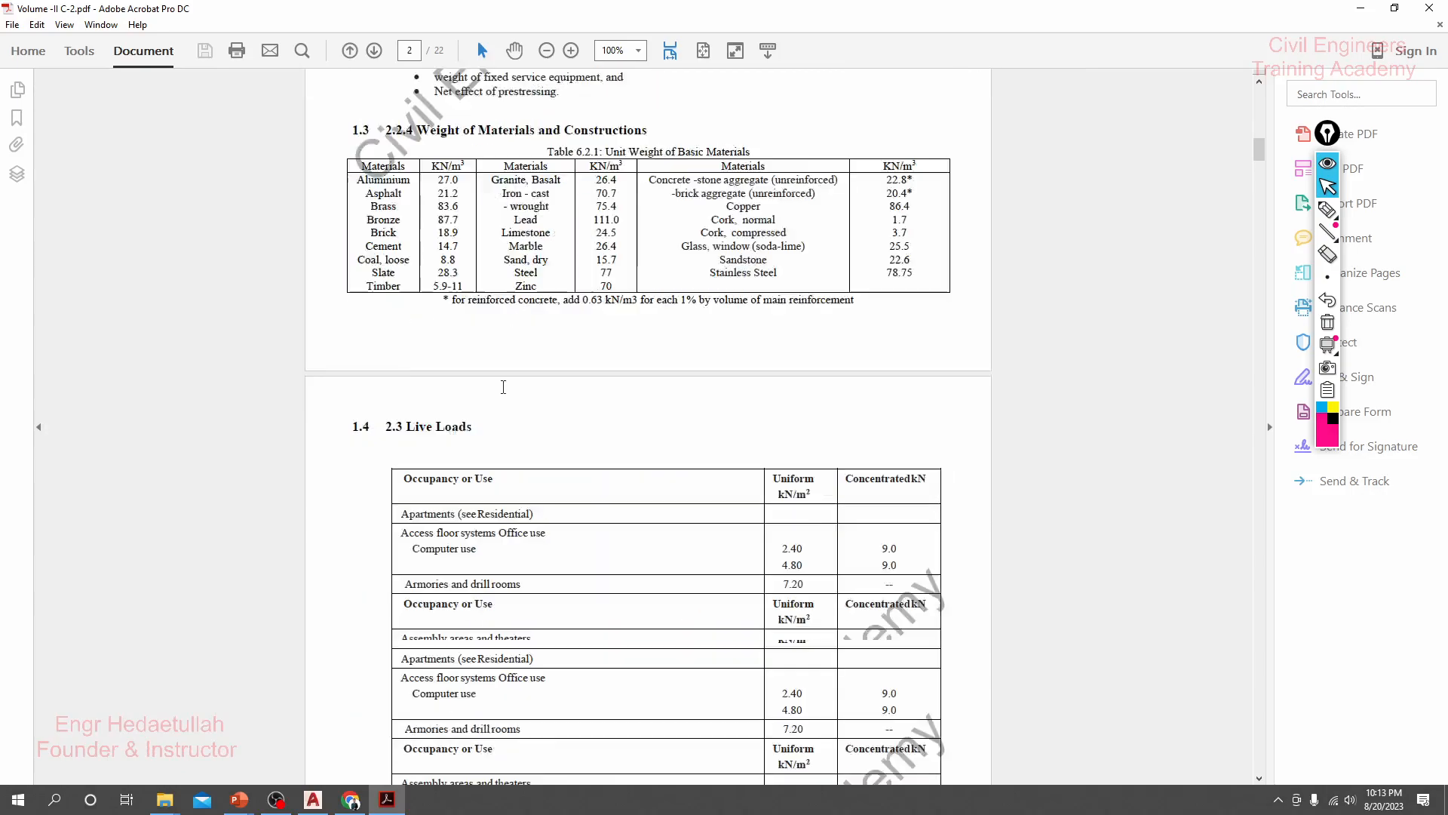
scroll(503, 387, down, 15)
scroll(520, 362, up, 10)
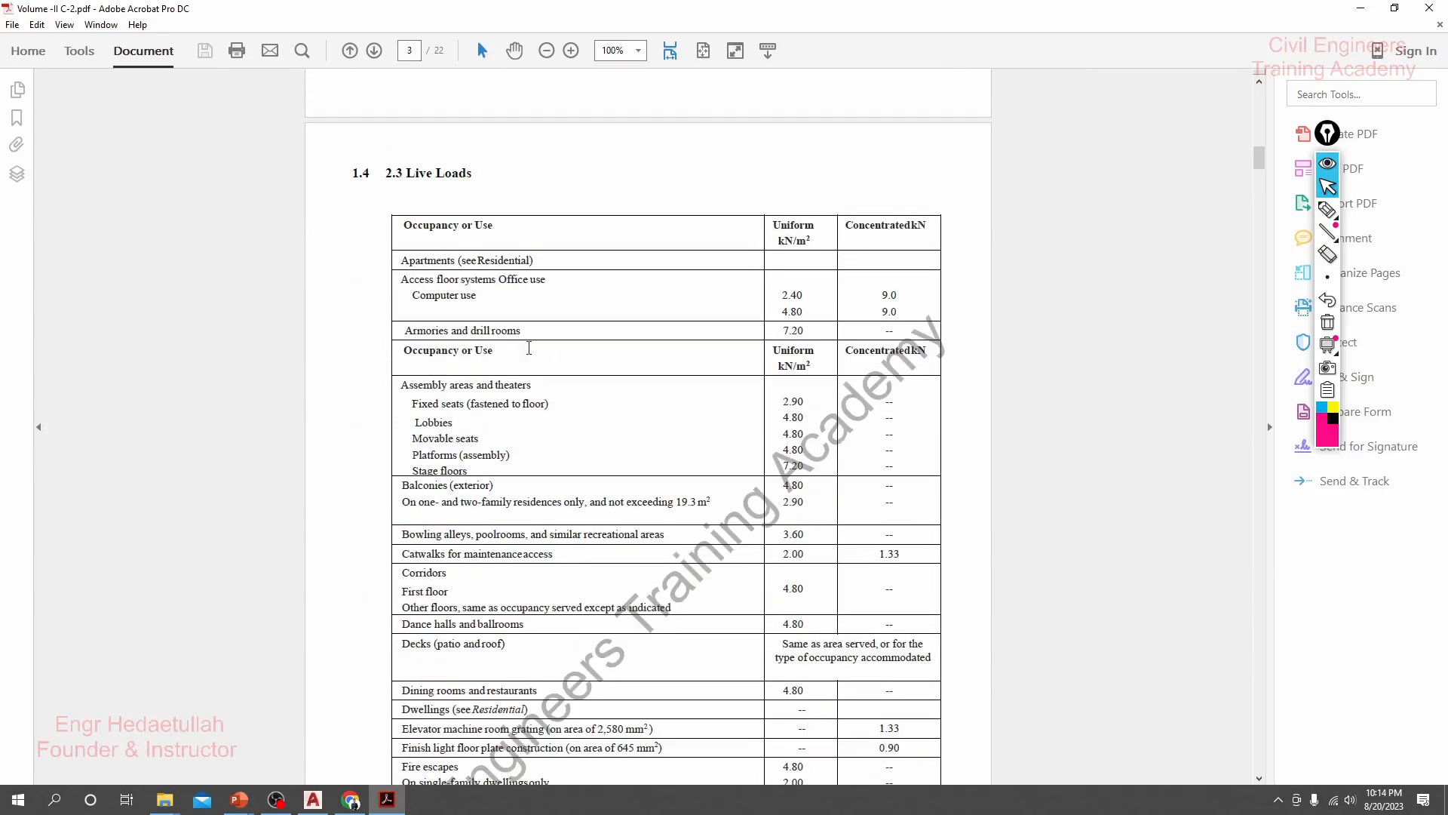
scroll(530, 349, down, 4)
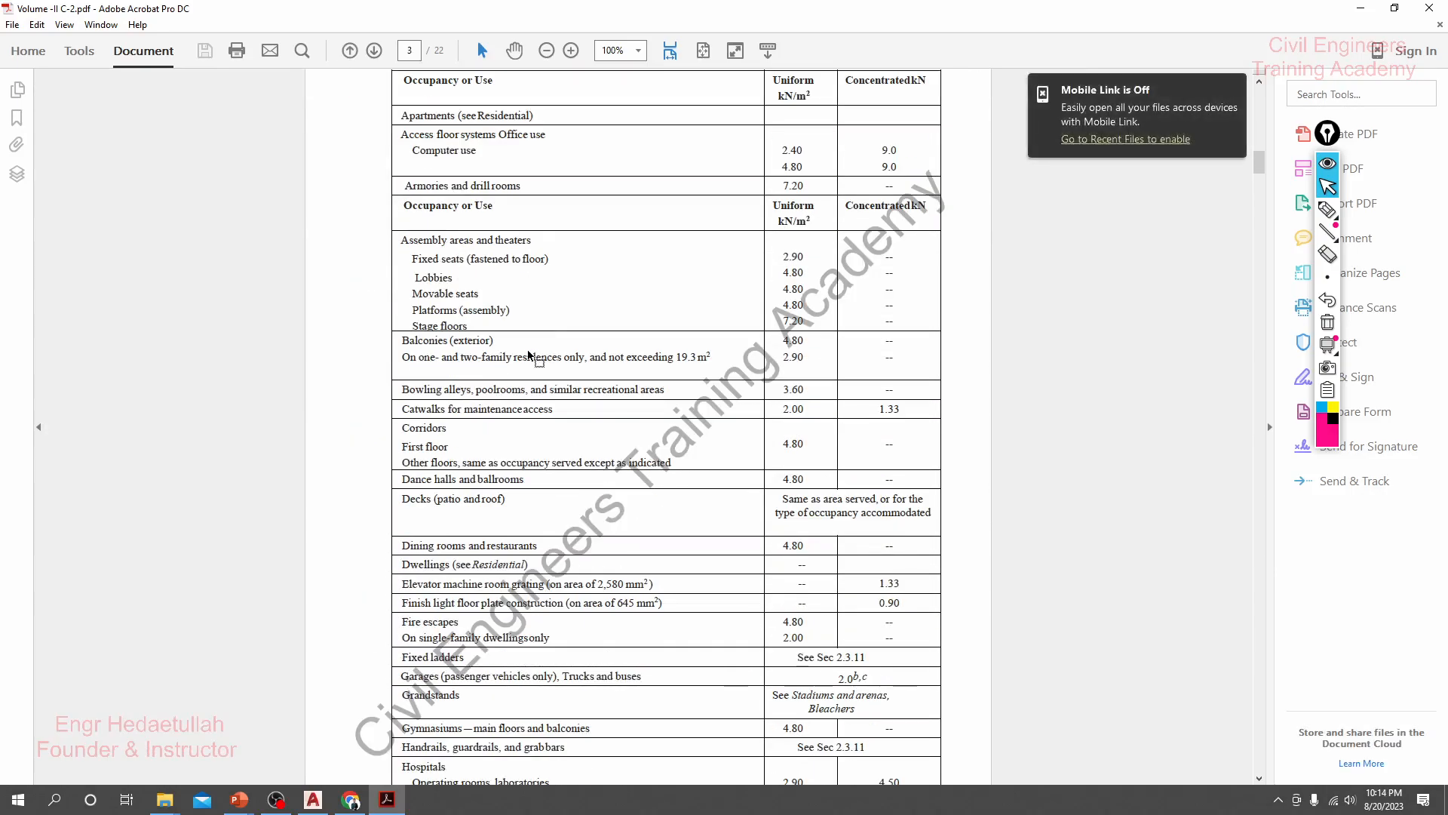
scroll(559, 433, down, 15)
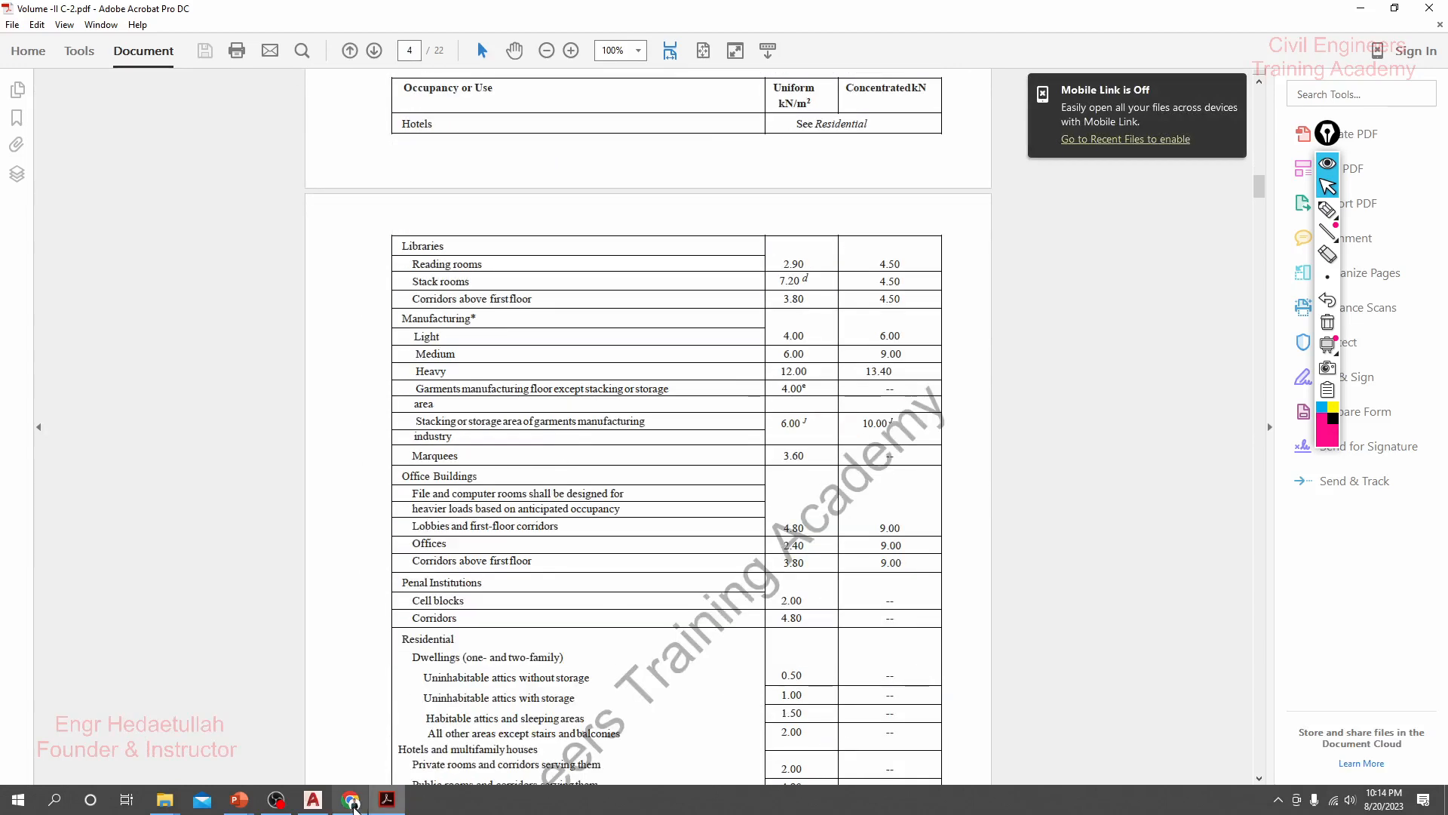
Switch to Chrome and look over the Manual RC Building Design Course page.
click(351, 799)
scroll(518, 425, up, 1)
mouse_move(707, 113)
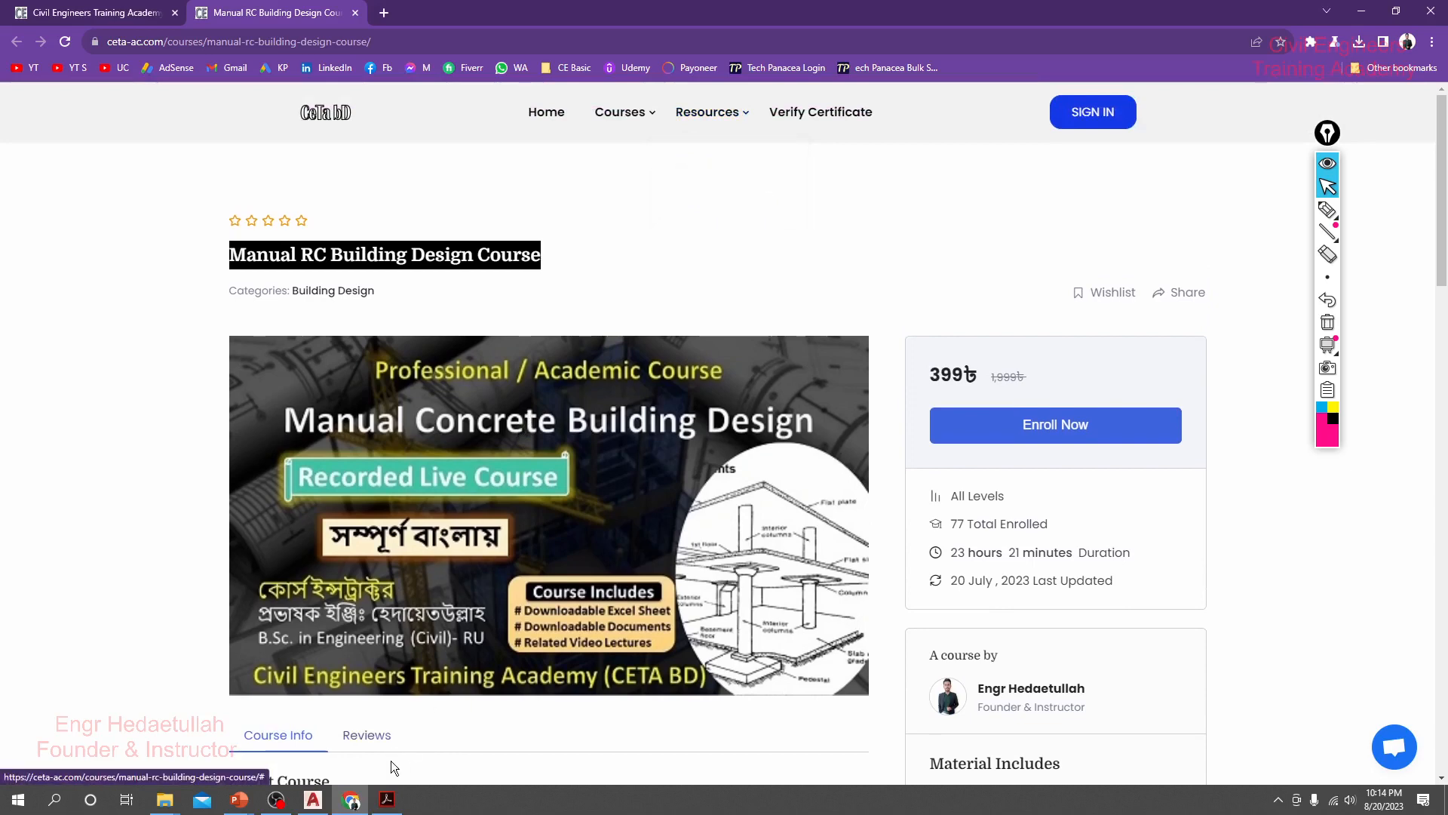
Return to the PDF and examine the Residential live loads, highlighting the habitable attics and sleeping areas row and its uniform load.
click(387, 801)
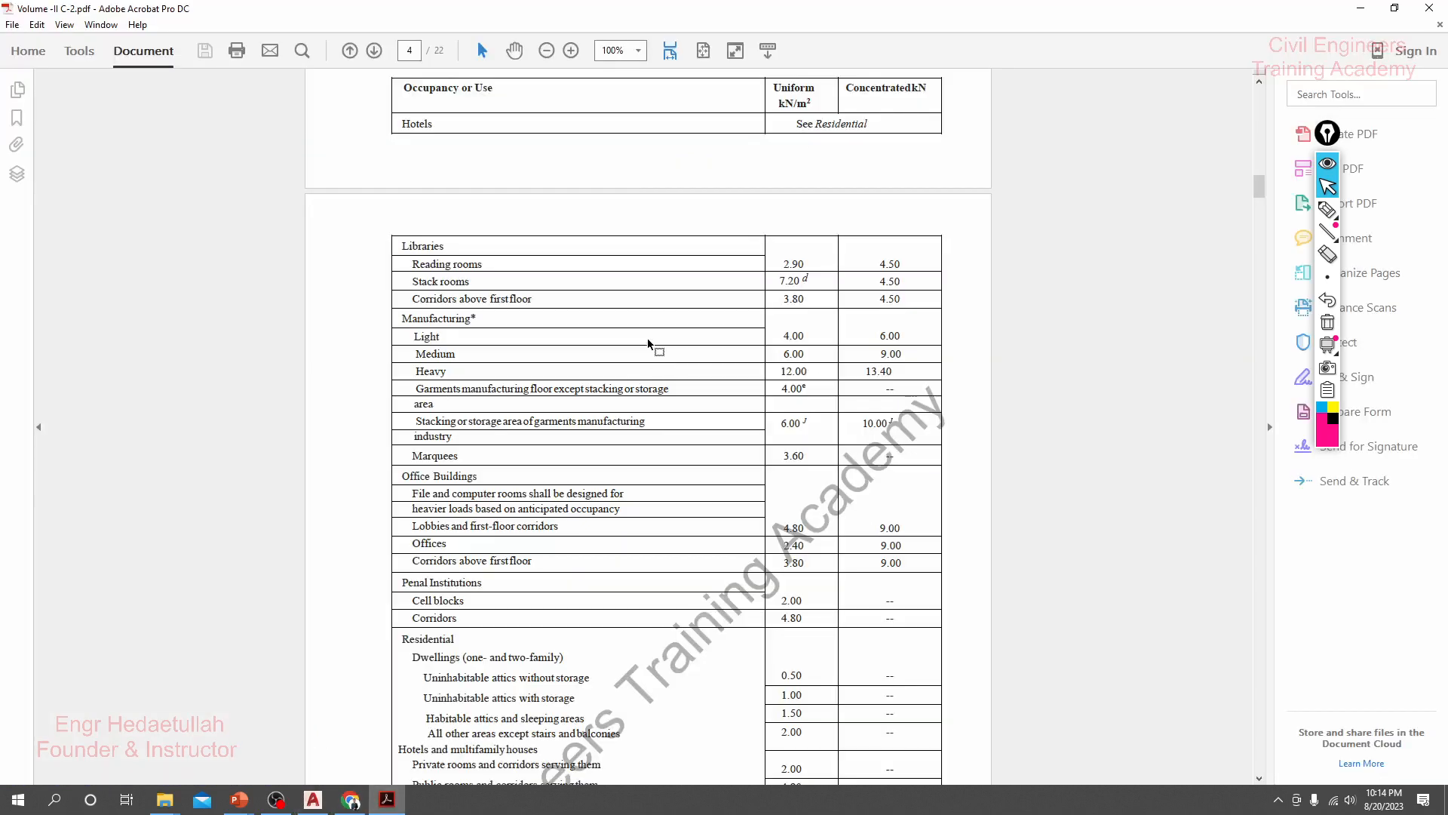
scroll(534, 372, down, 10)
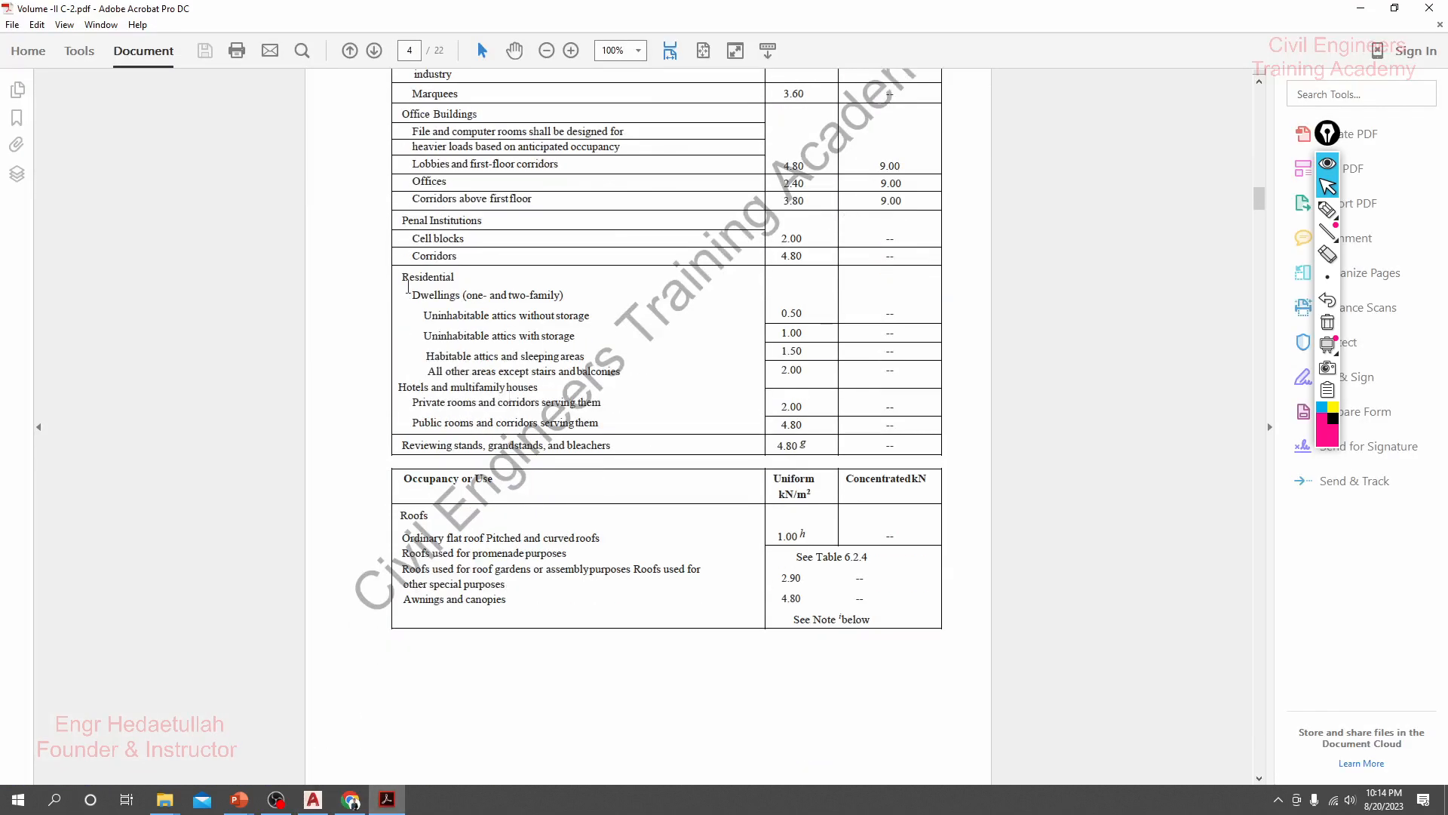
drag(407, 278, 631, 427)
click(597, 412)
drag(427, 356, 577, 356)
click(562, 358)
drag(805, 351, 777, 349)
click(523, 359)
mouse_move(805, 353)
mouse_down()
mouse_move(781, 353)
mouse_move(803, 354)
mouse_up()
click(786, 353)
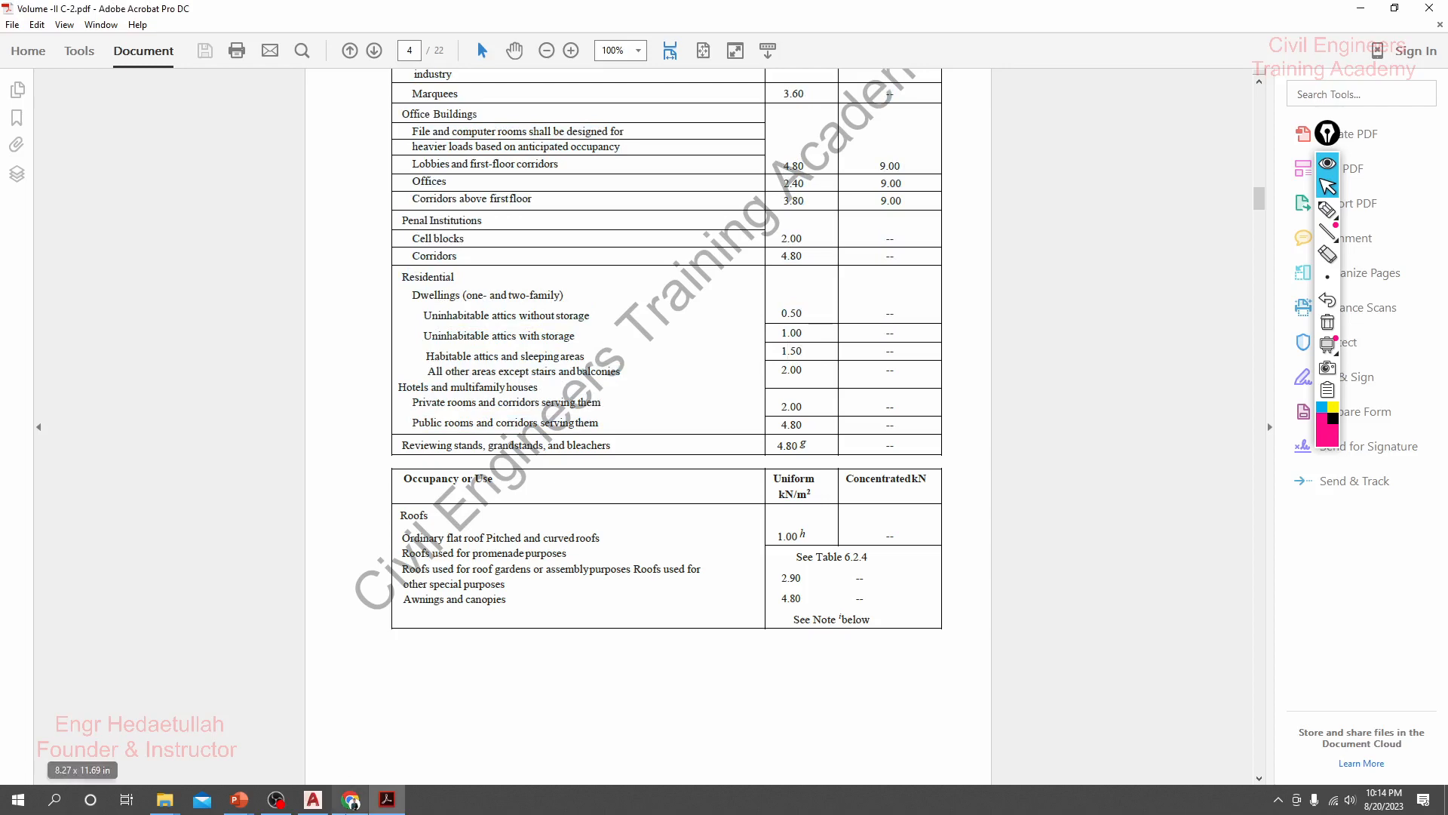
Switch to Chrome and review the course list on the ceta-ac.com home page, down to the Conceptual Course on BNBC 2020.
click(350, 800)
click(103, 12)
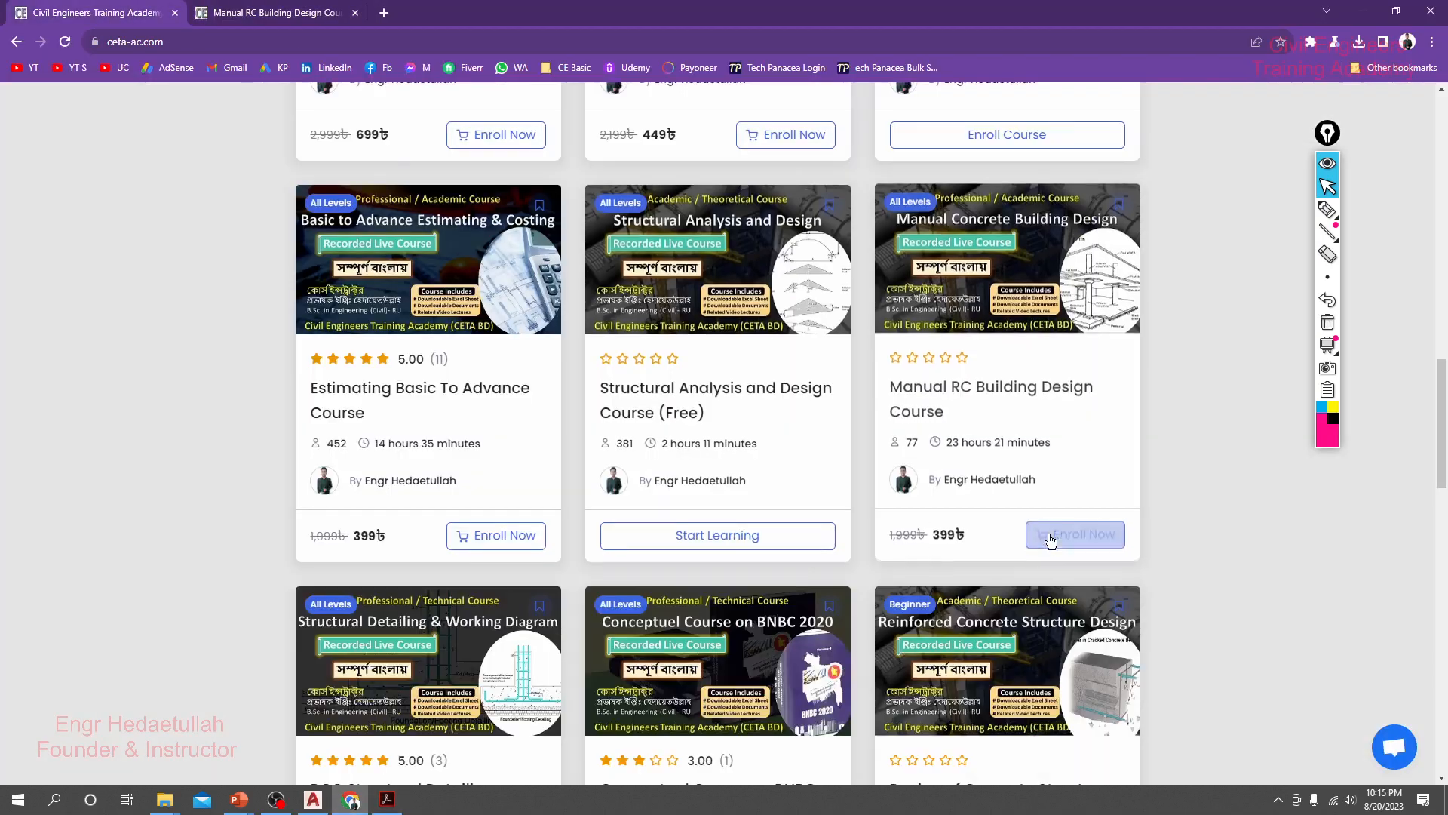
scroll(872, 551, up, 4)
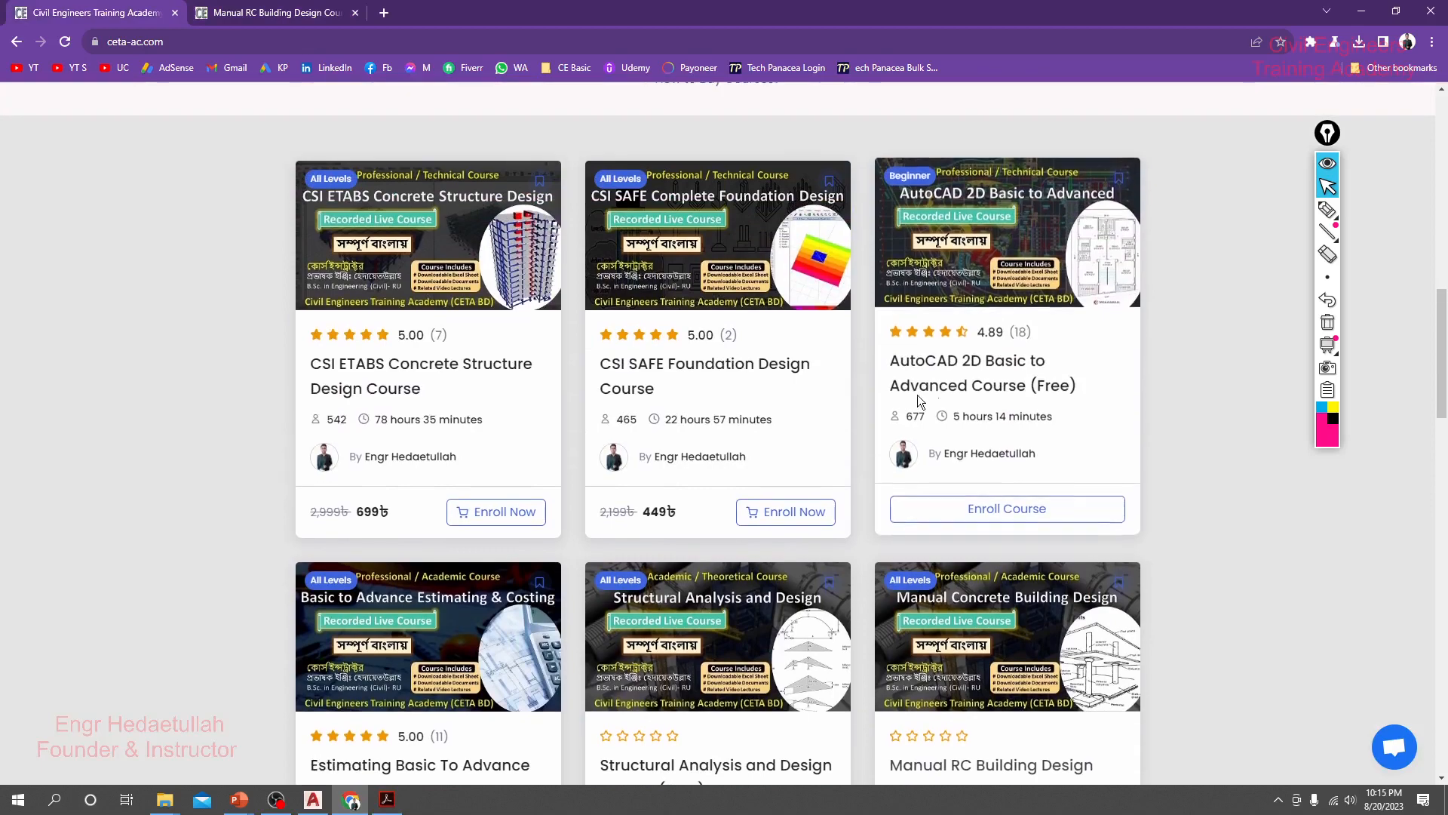
scroll(733, 424, down, 9)
scroll(739, 432, down, 2)
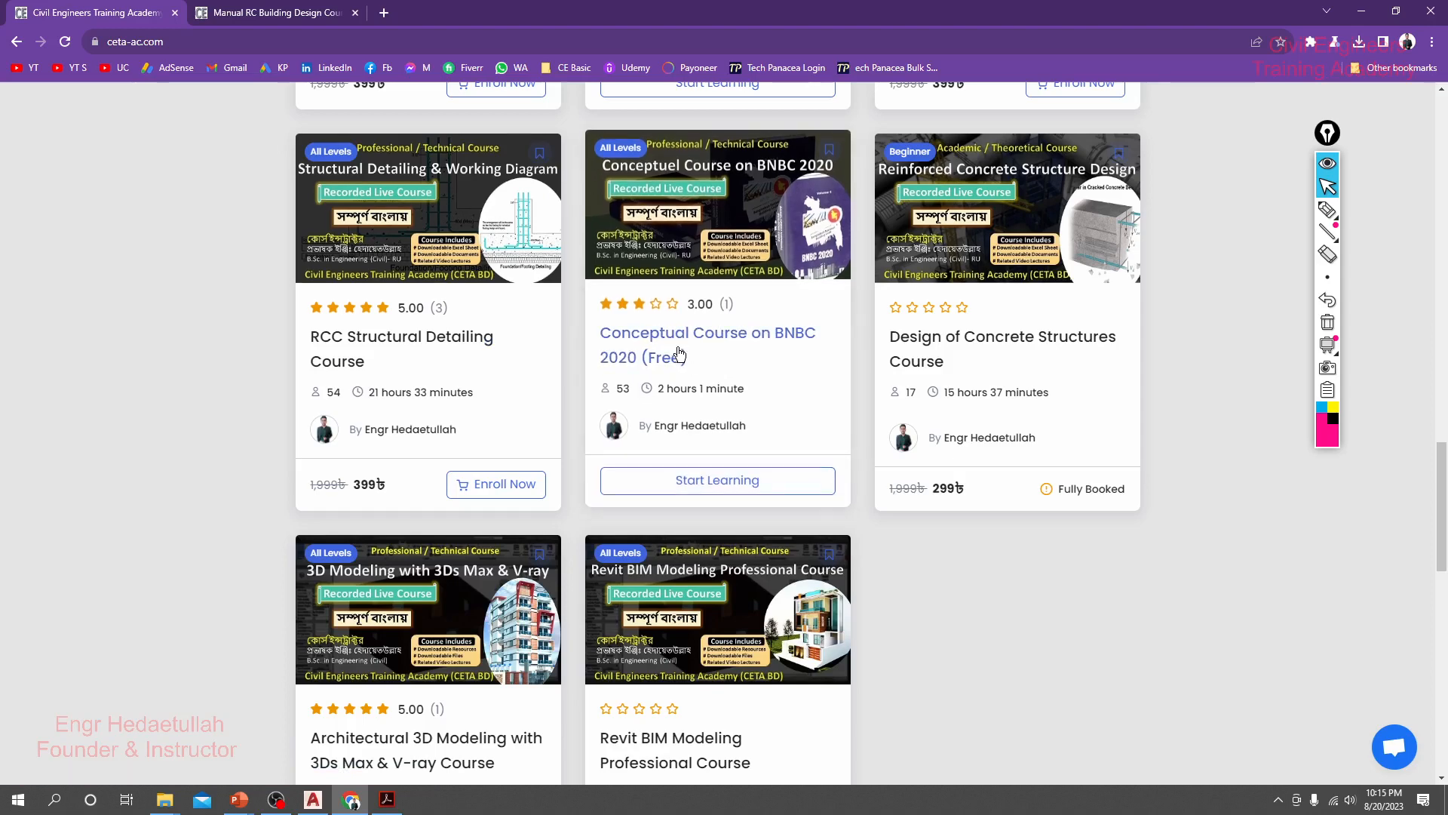
Switch back to the PDF and highlight the uniform live load value for habitable attics and sleeping areas.
click(396, 811)
drag(804, 351, 781, 350)
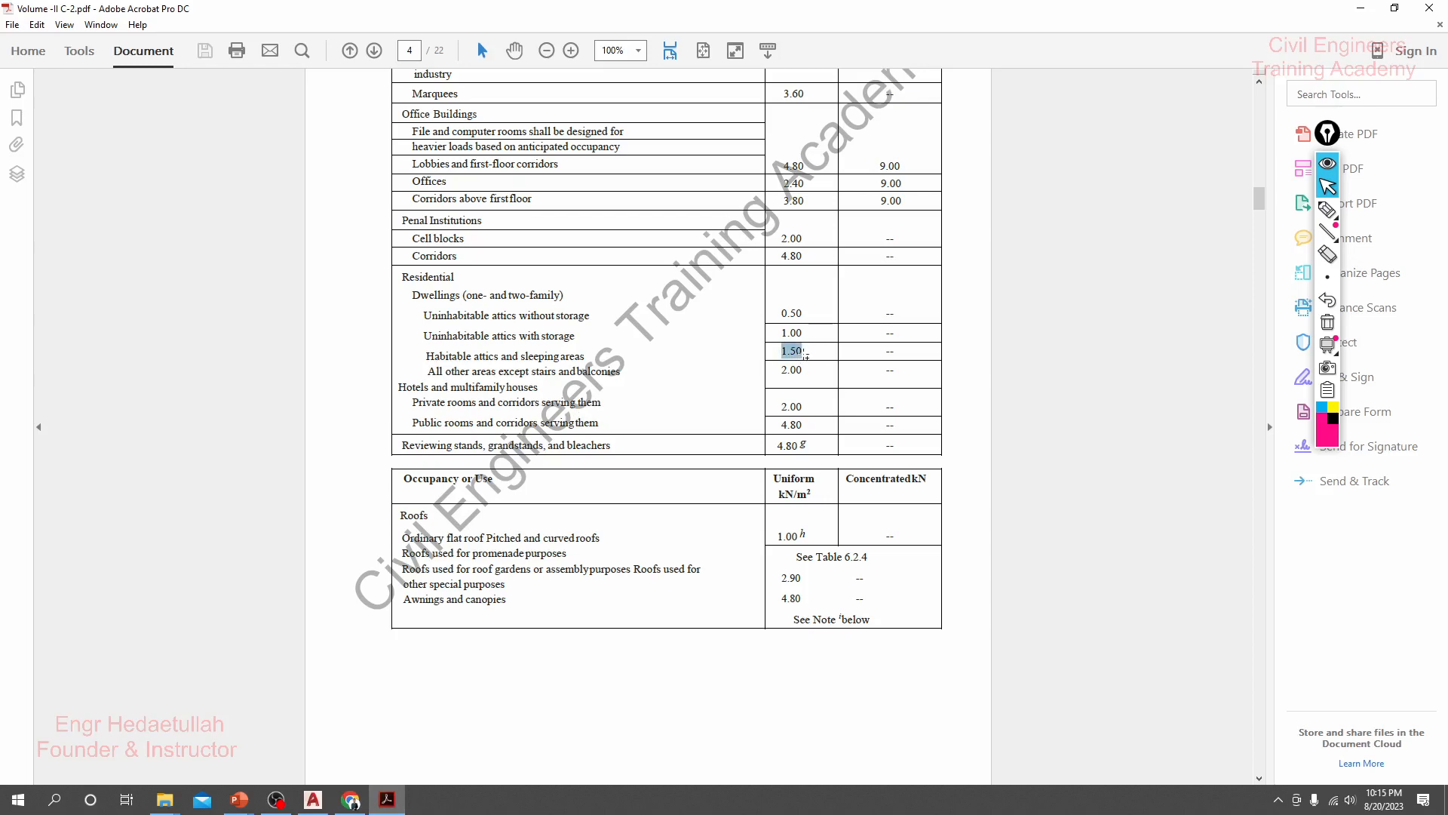
Leave the PDF and switch to the PowerPoint presentation.
click(351, 801)
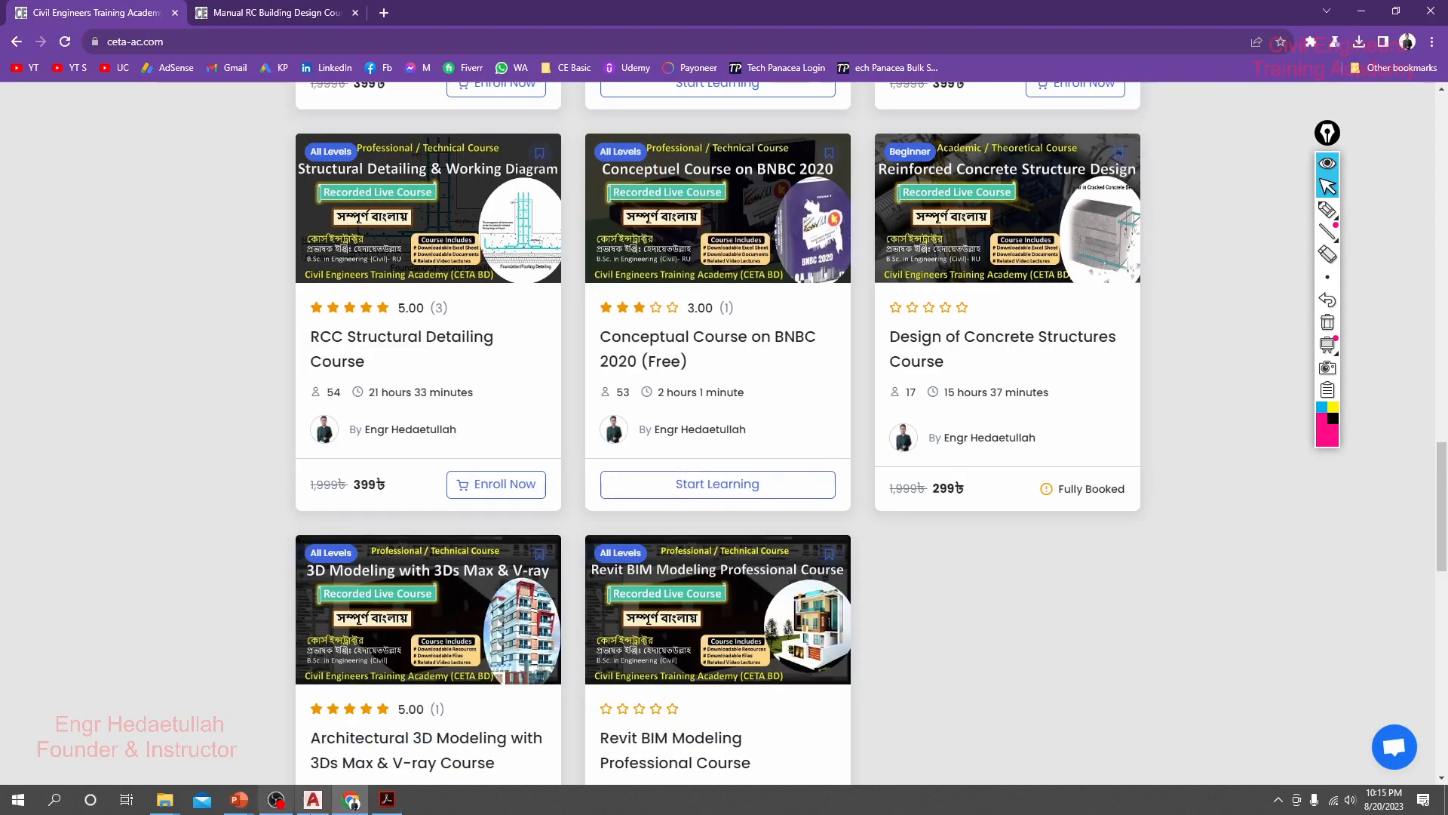
mouse_move(239, 801)
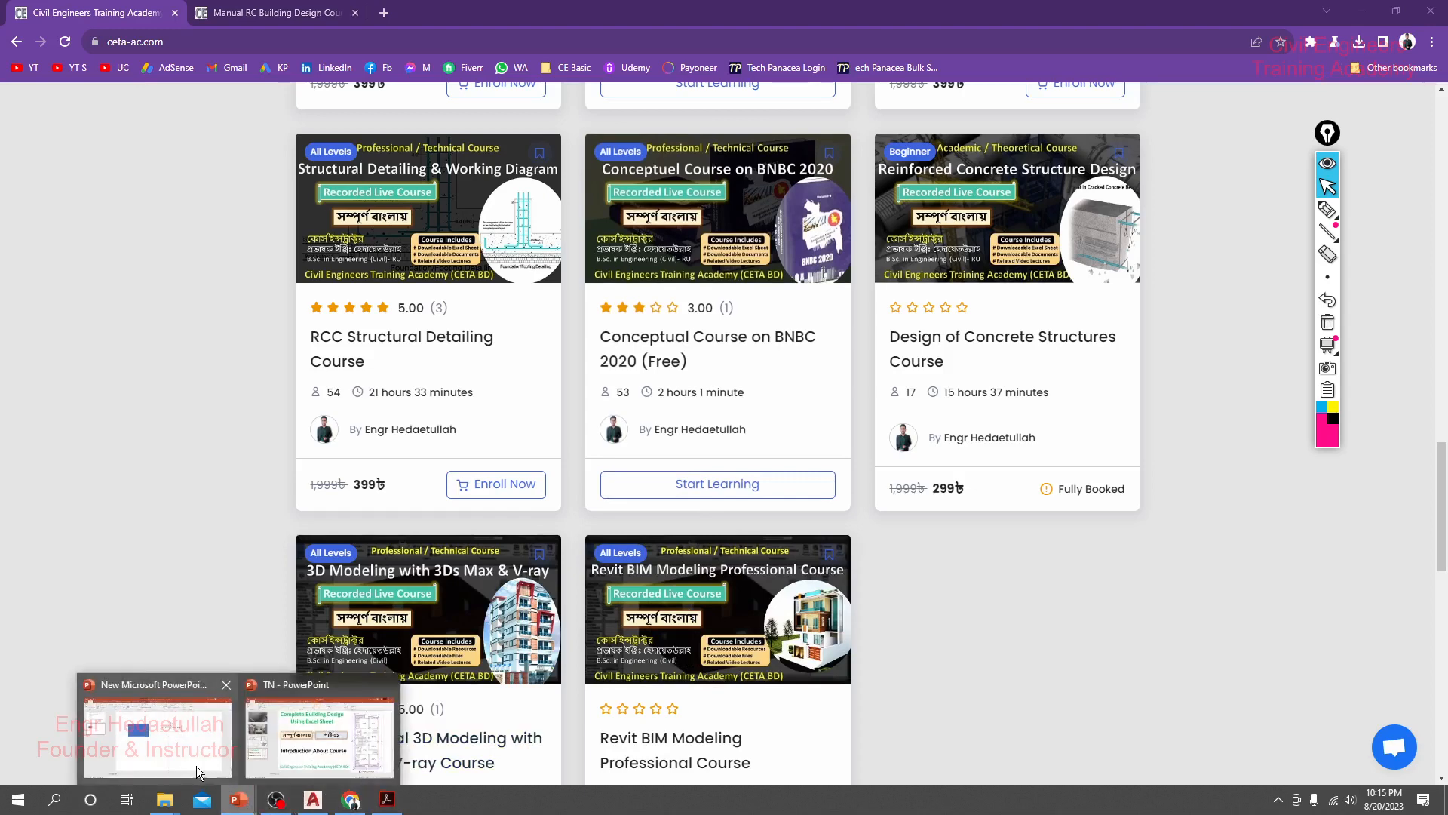